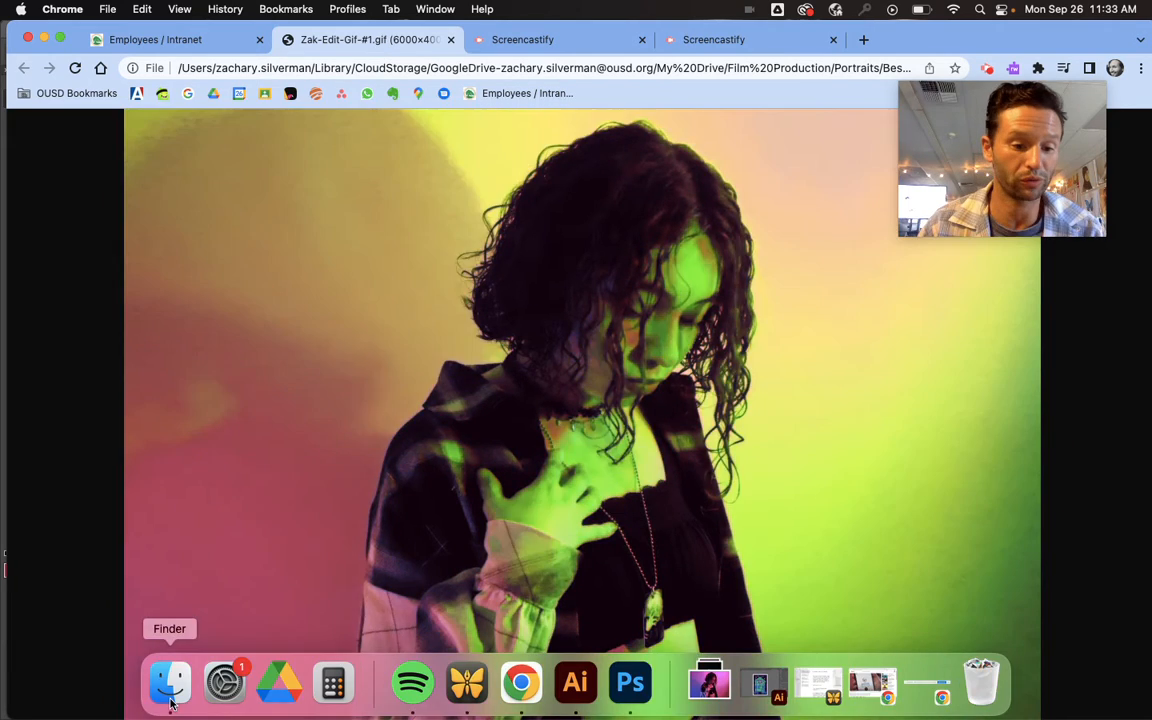
- Open the "Edit 1 copy" PNG portrait from the Best Photos folder in Adobe Photoshop 2022, updating it from the disk copy
left_click(170, 690)
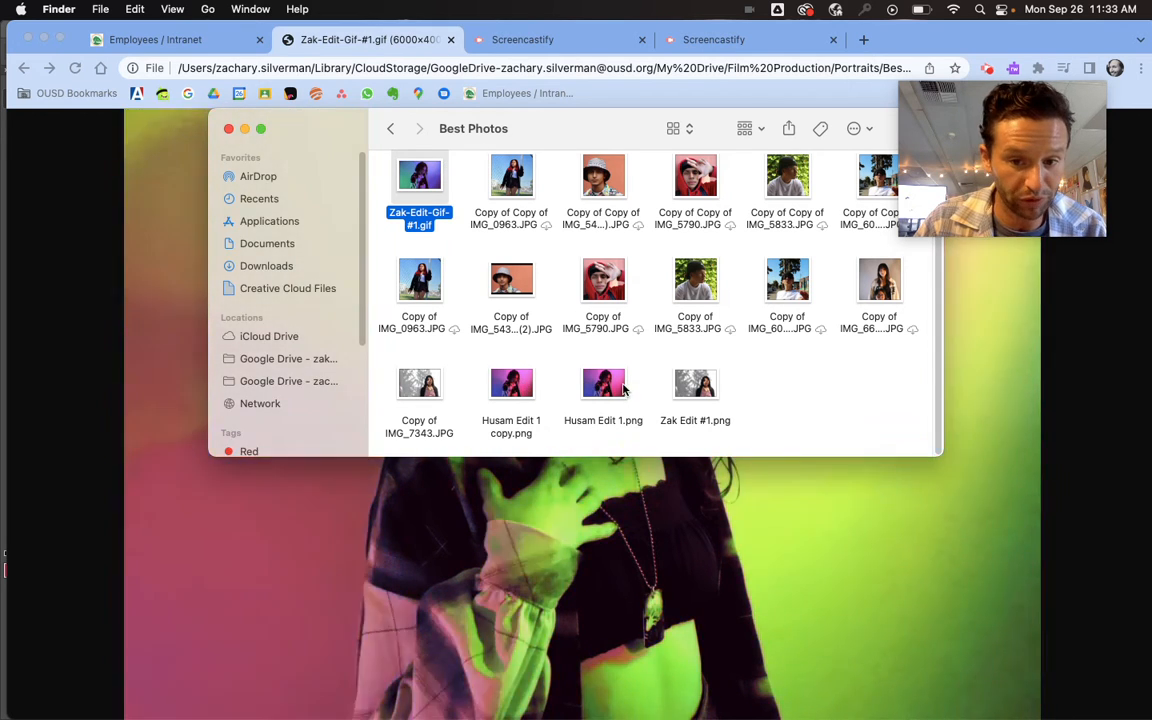
left_click(518, 363)
left_click_drag(518, 363, 541, 421)
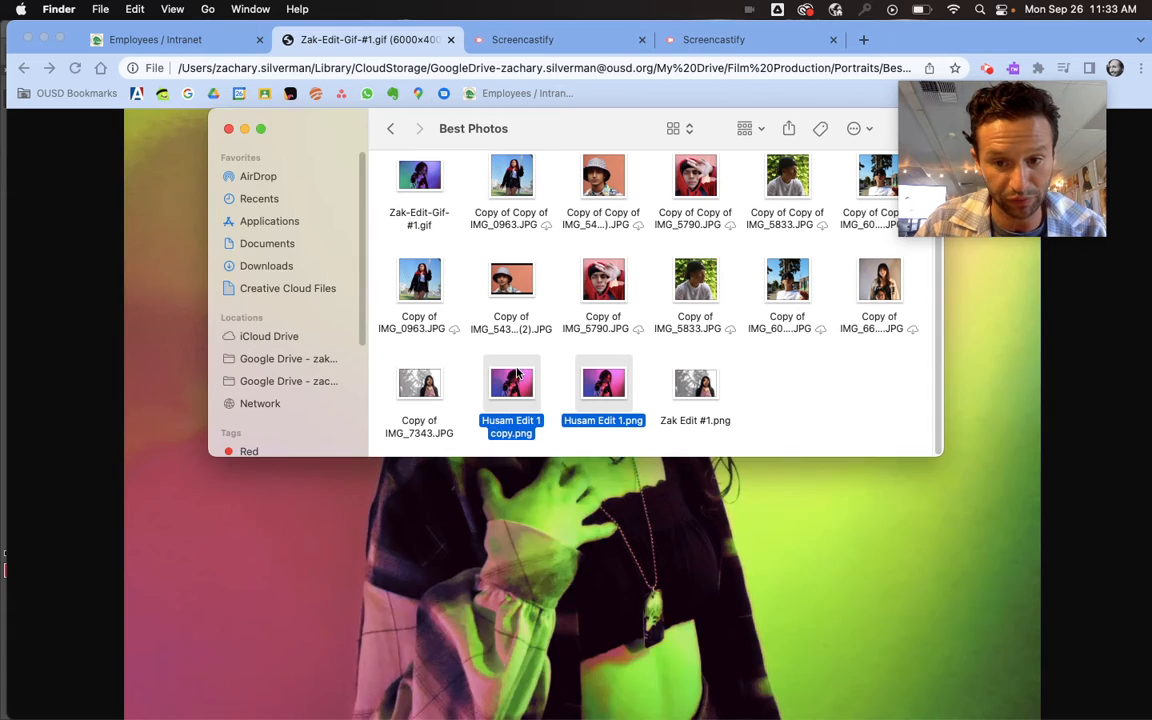
left_click(530, 357)
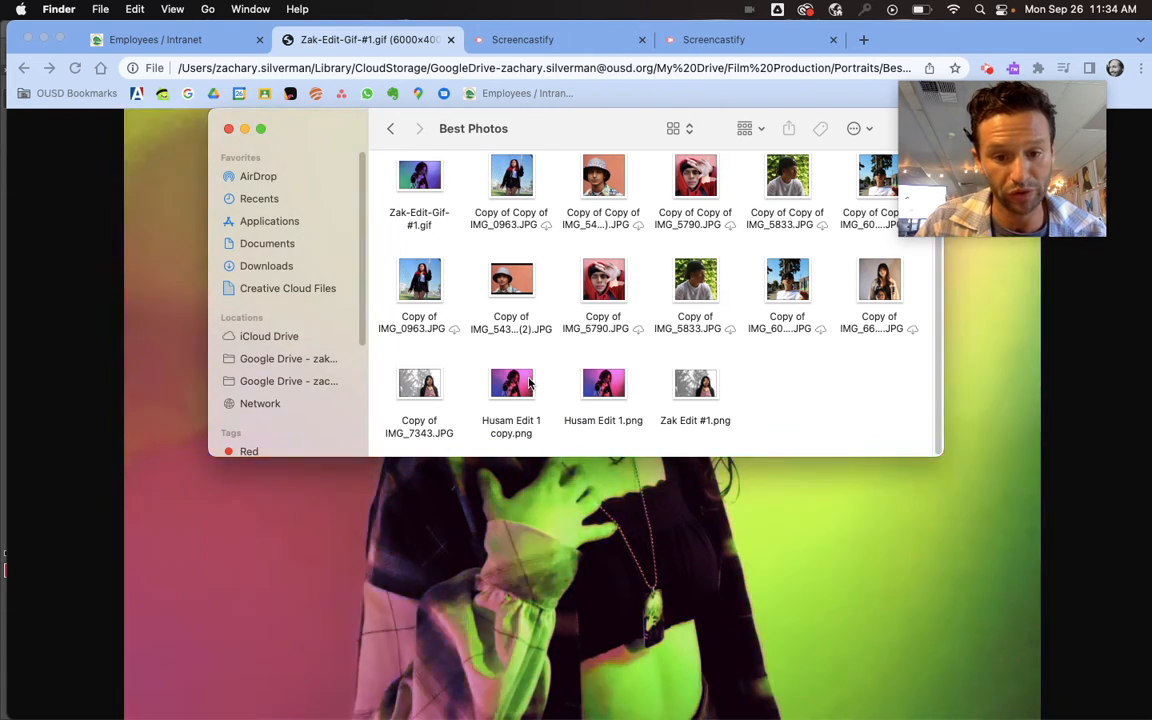
left_click(529, 383)
right_click(529, 383)
mouse_move(609, 301)
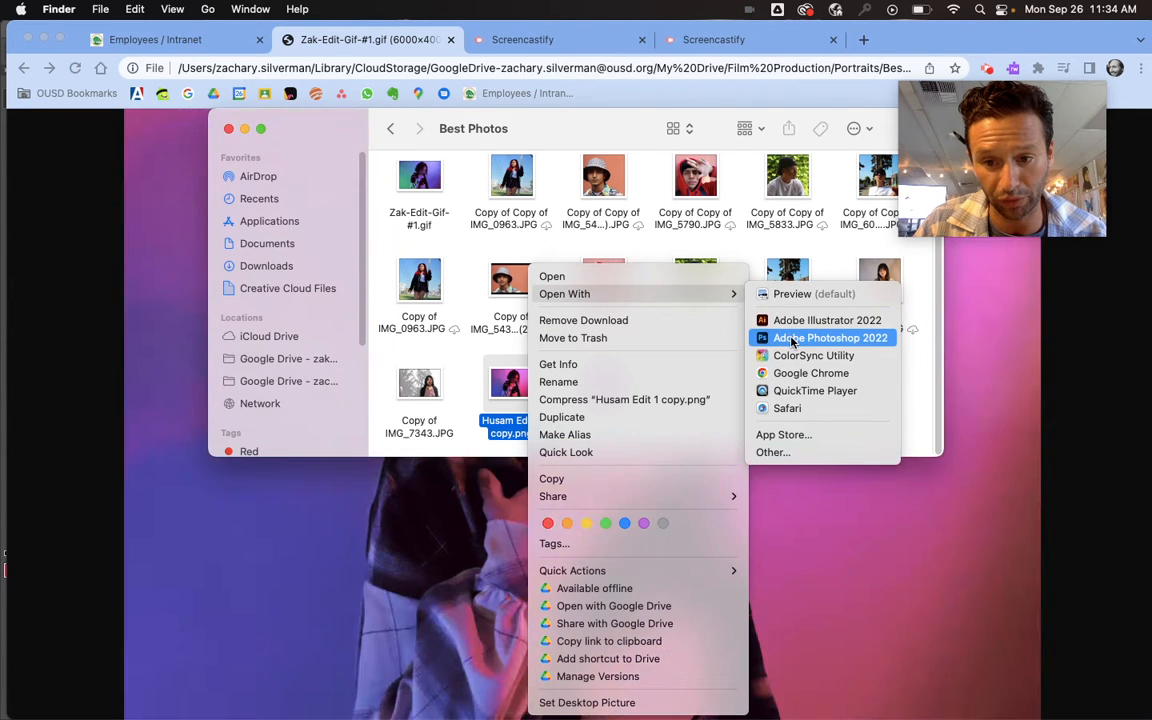
left_click(790, 340)
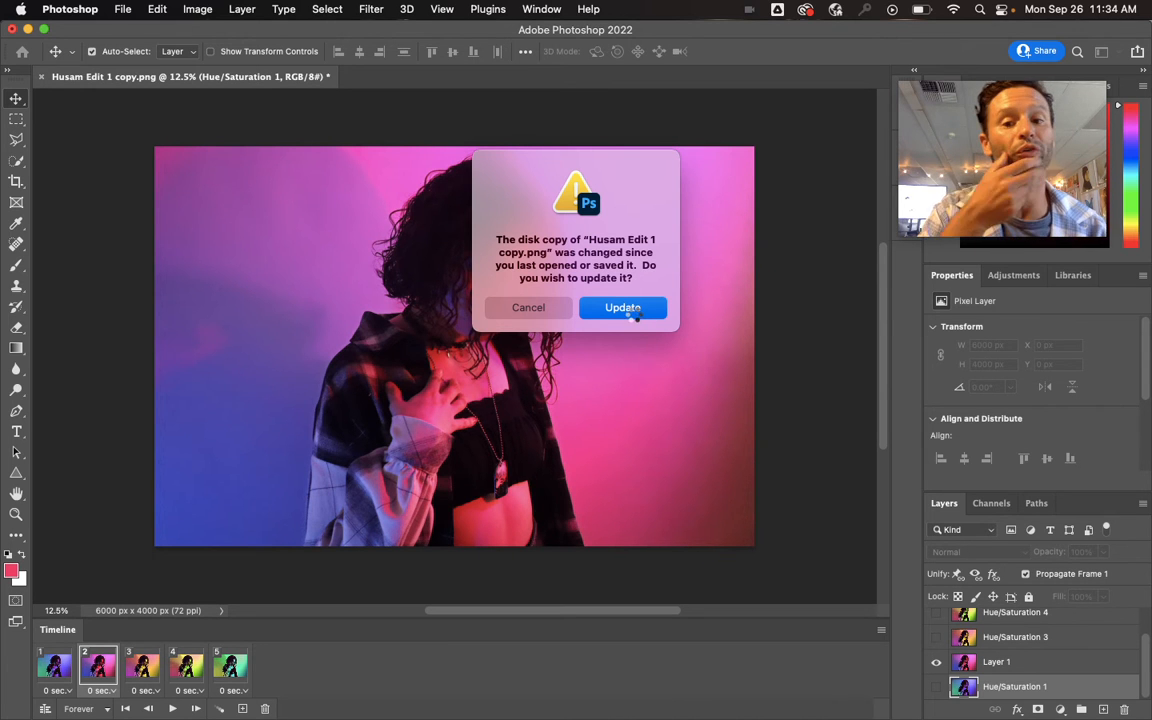
mouse_move(612, 717)
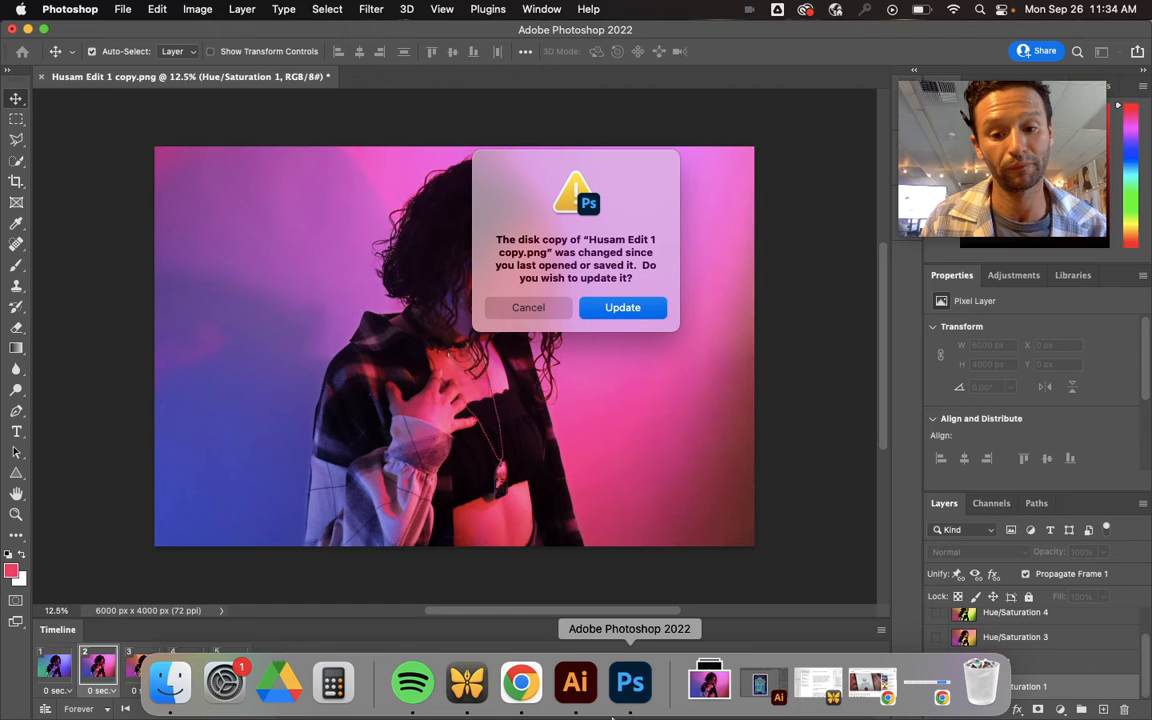
key("Return")
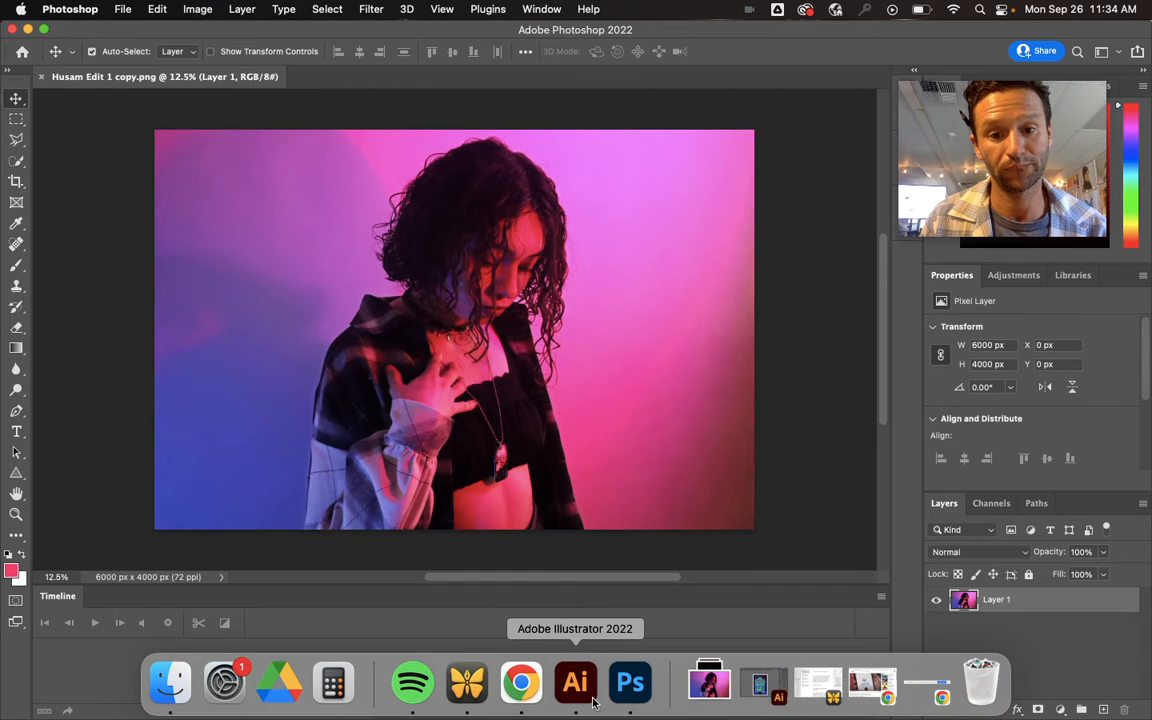
left_click(981, 135)
left_click_drag(981, 132, 991, 114)
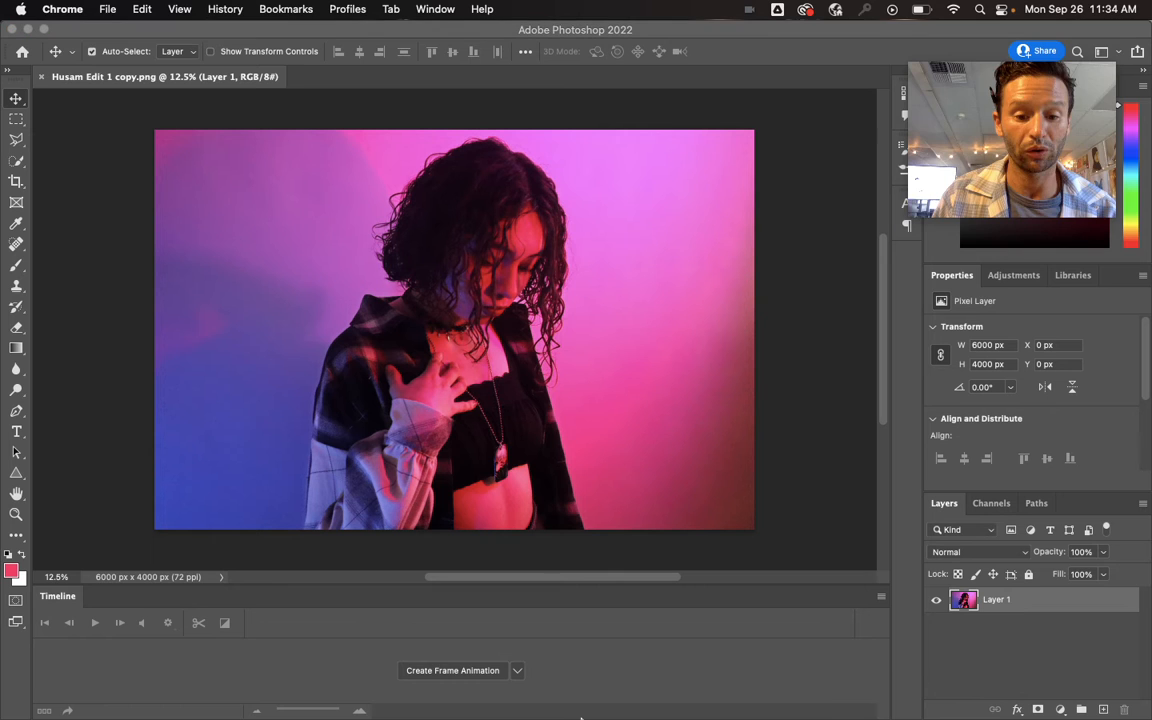
mouse_move(535, 716)
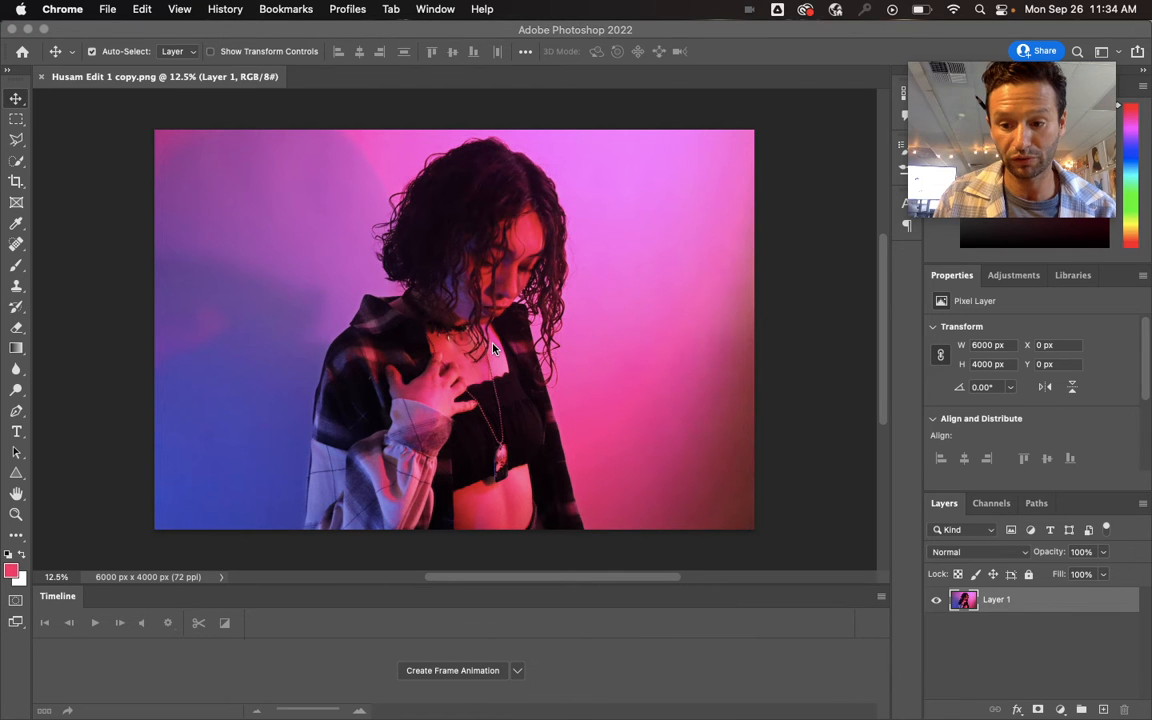
- Duplicate Layer 1, keeping the name Layer 1 copy
left_click(1013, 606)
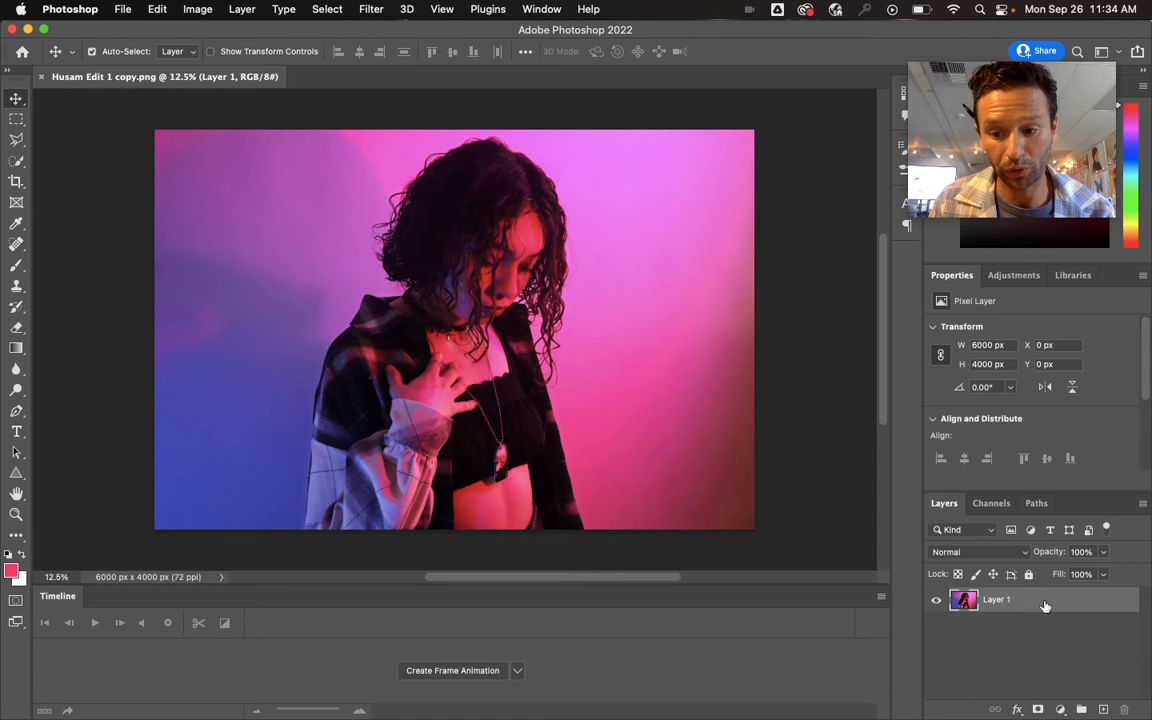
right_click(1045, 606)
left_click(959, 684)
left_click(714, 321)
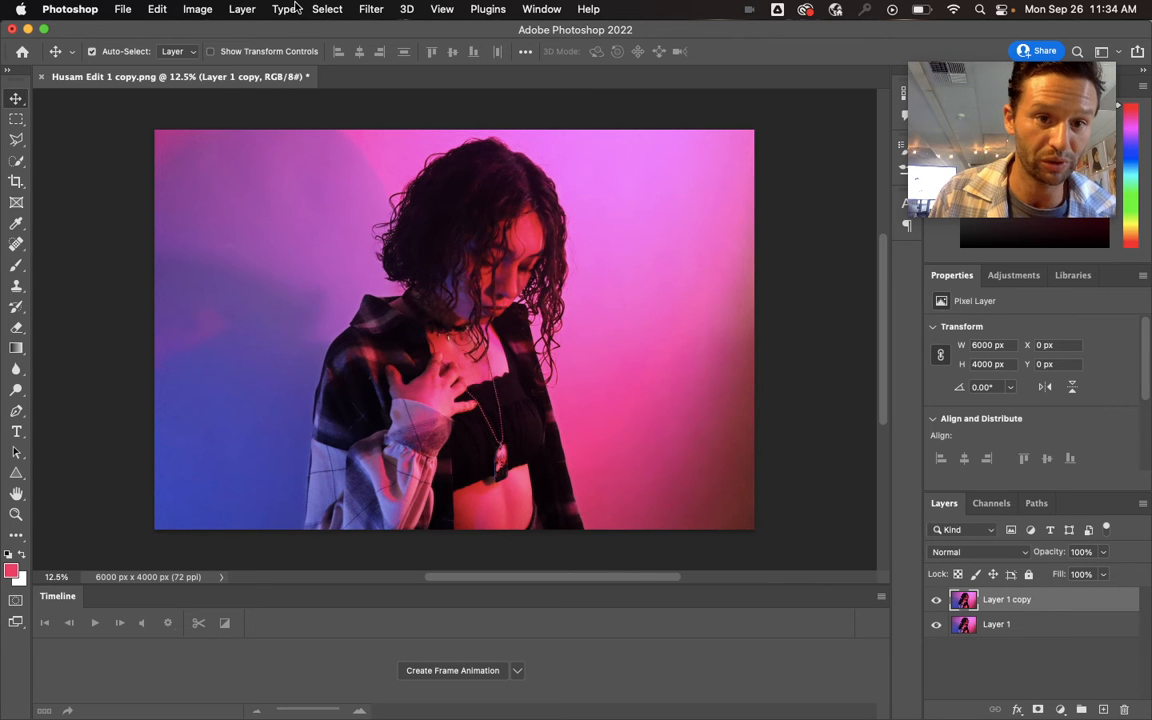
left_click(327, 9)
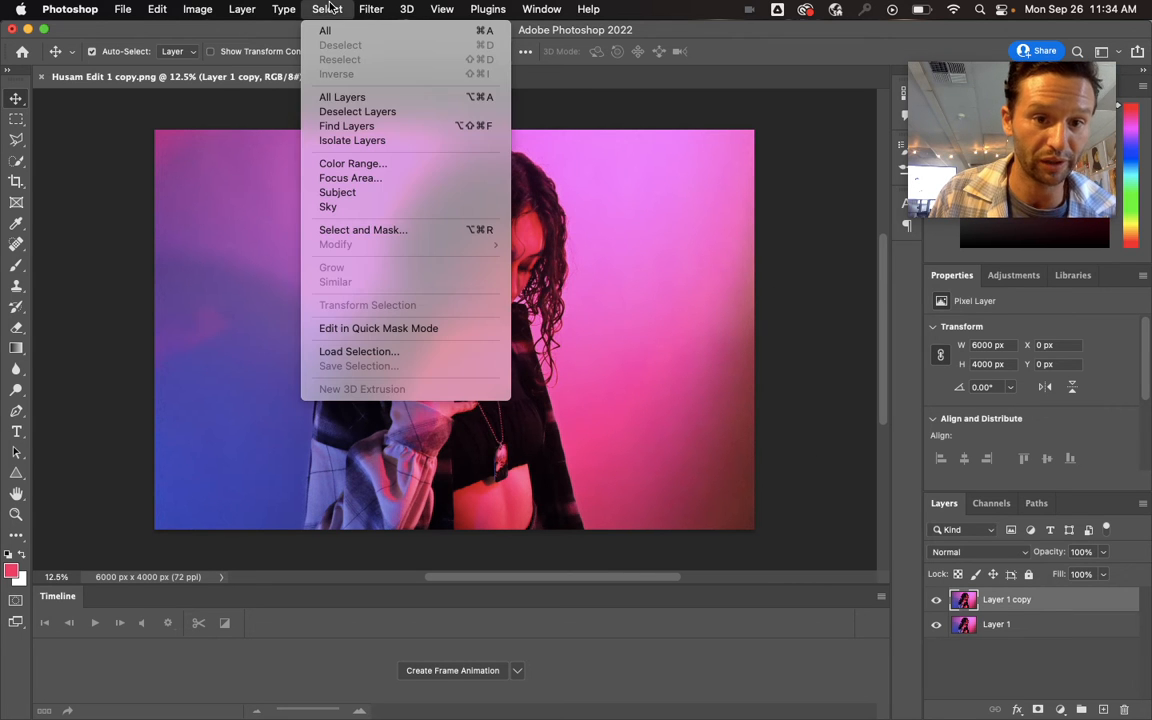
left_click(388, 230)
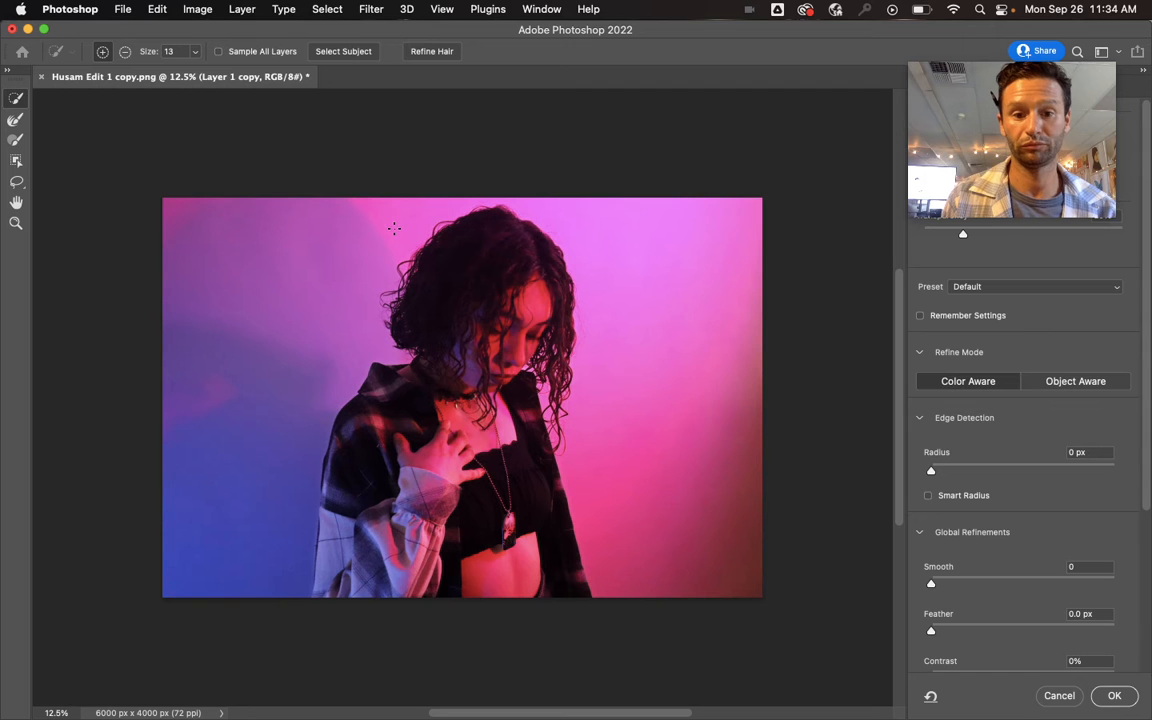
left_click(1058, 696)
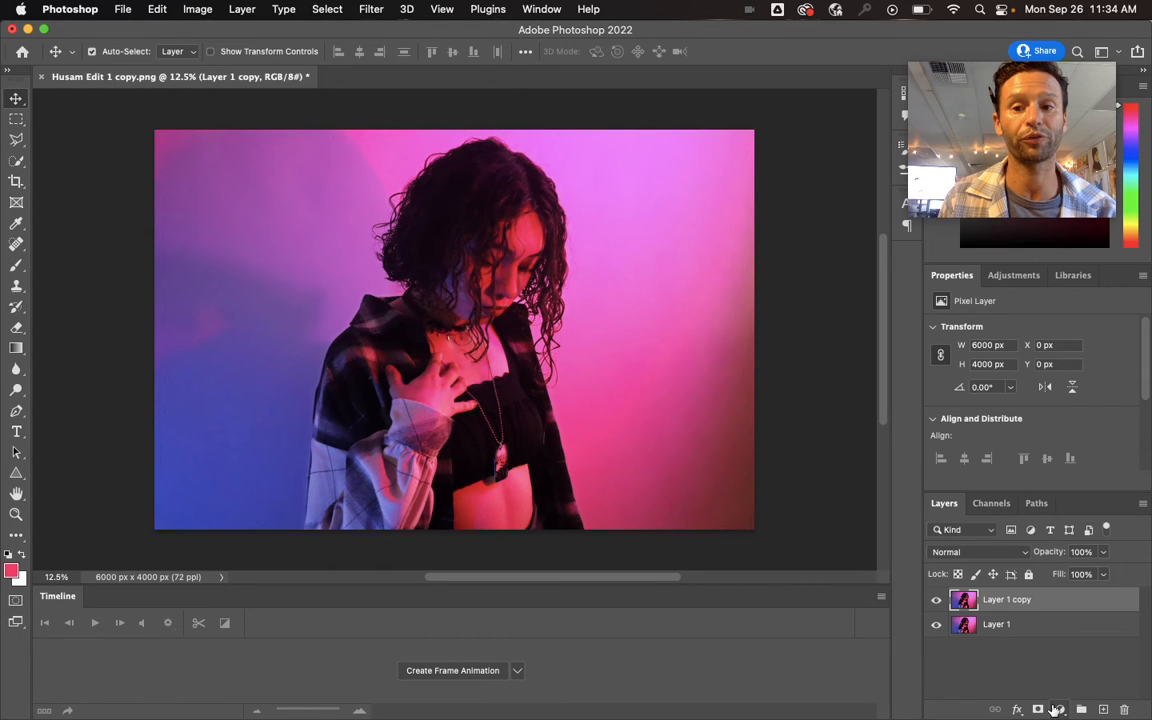
- Make a Color Range selection by sampling the pink background, adding the blue background and the face, with Fuzziness 103
left_click(327, 9)
left_click(380, 163)
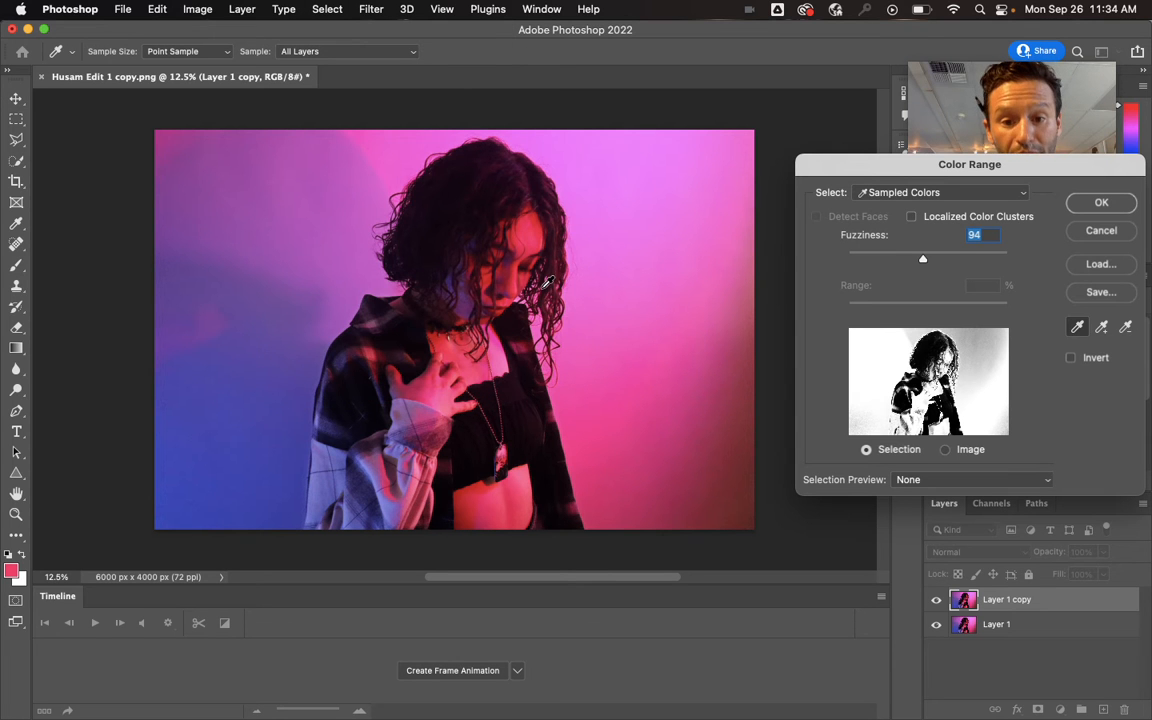
left_click(599, 424)
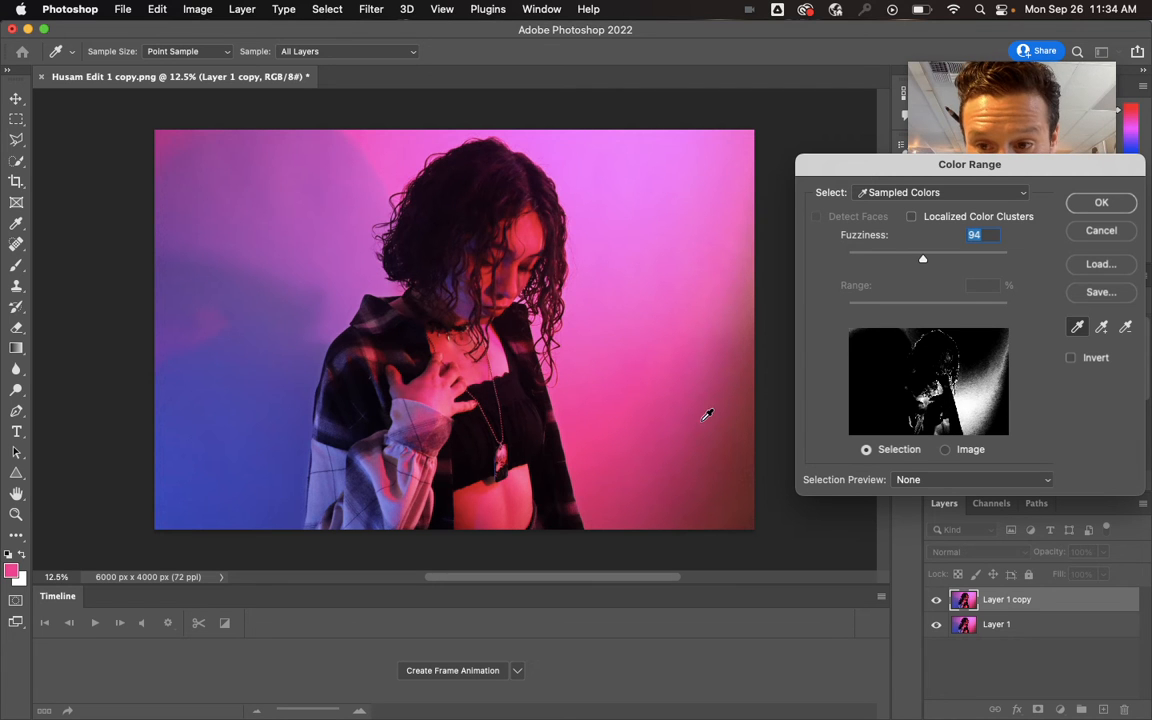
left_click(1102, 328)
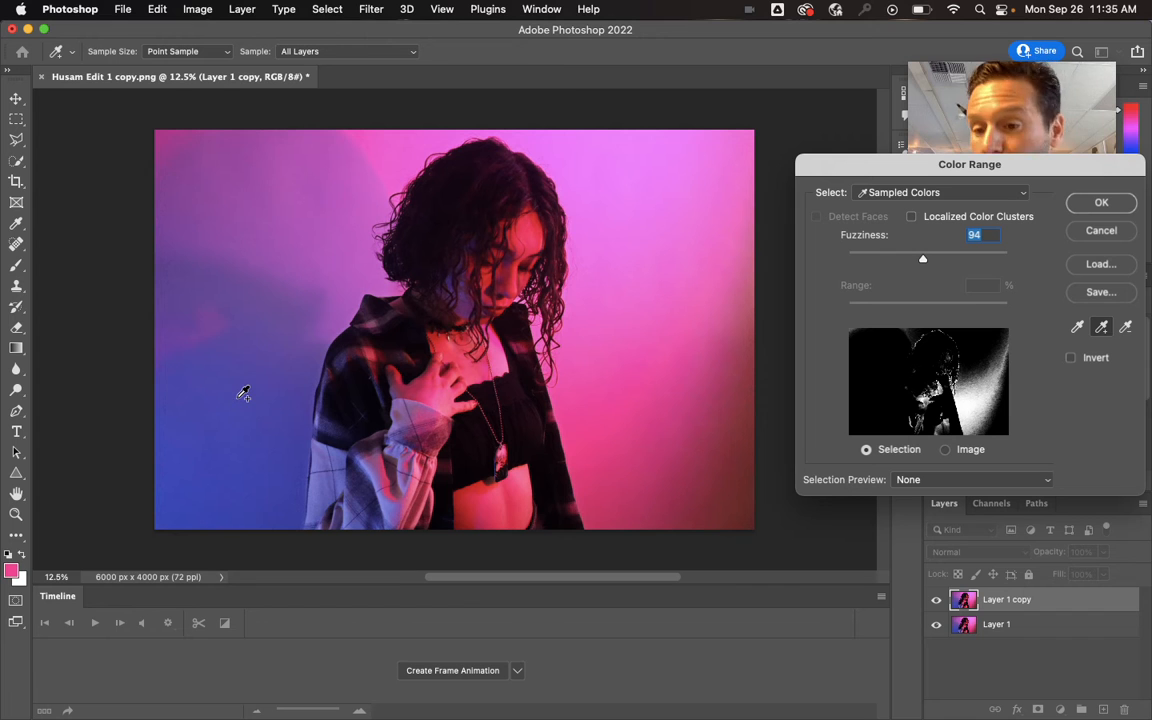
left_click(211, 490)
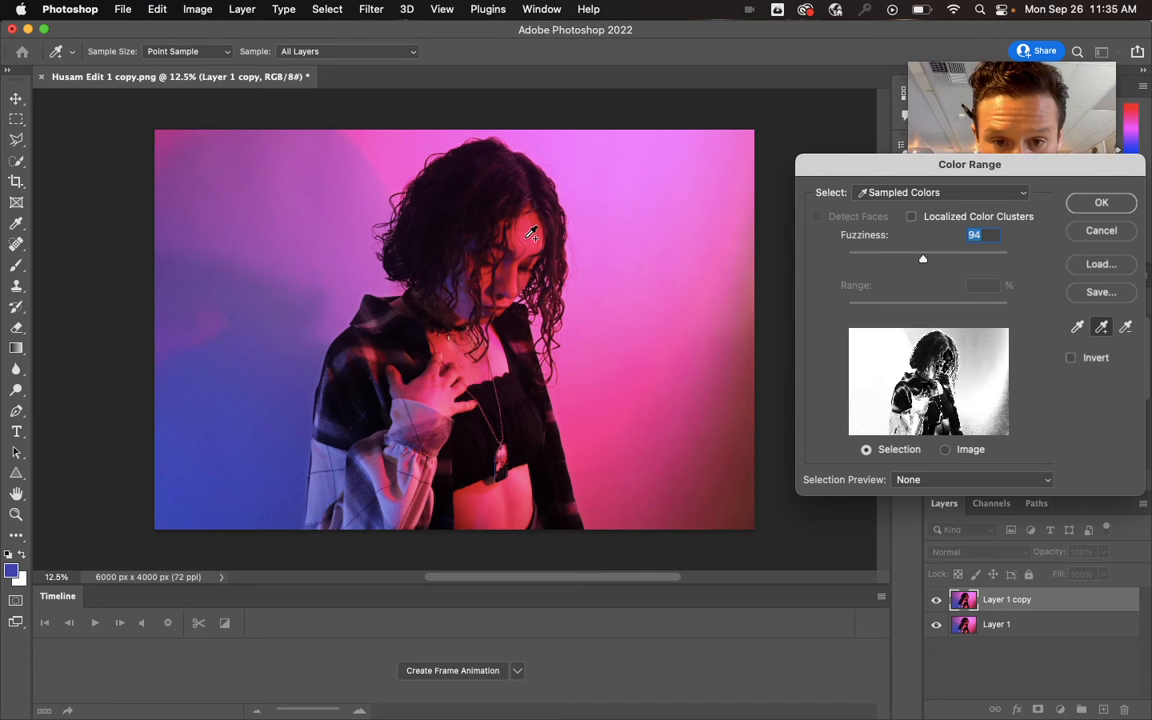
left_click(495, 240)
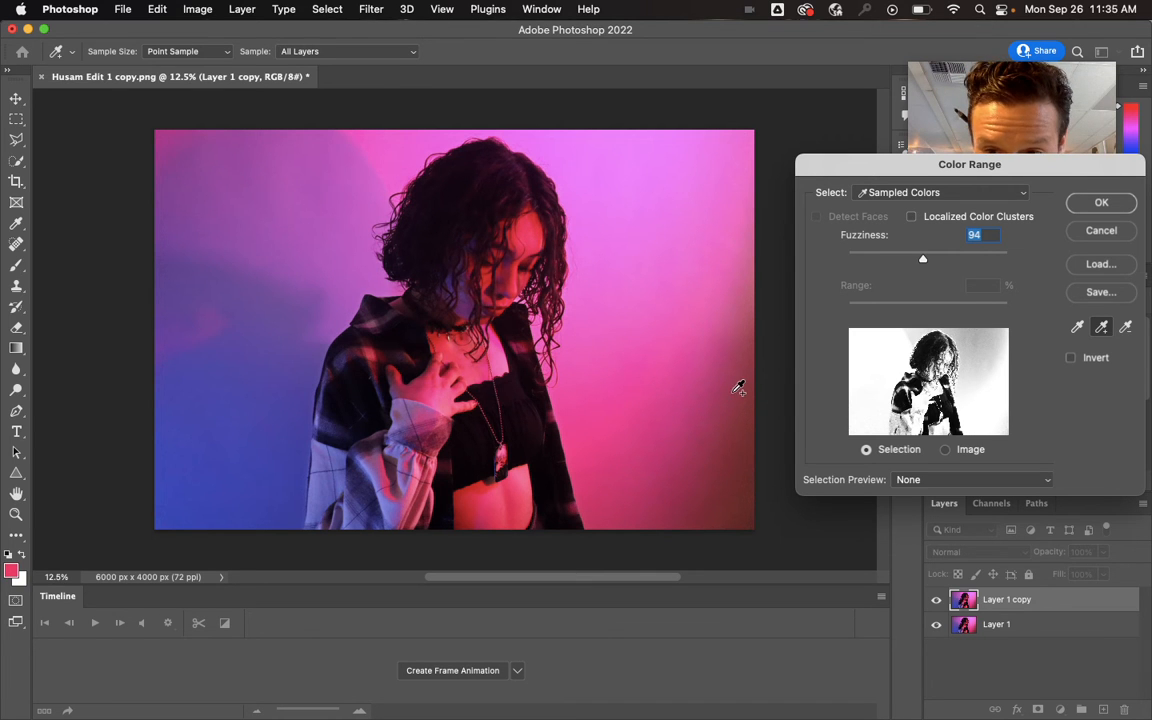
mouse_move(926, 262)
left_mouse_down()
mouse_move(877, 278)
mouse_move(929, 262)
left_mouse_up()
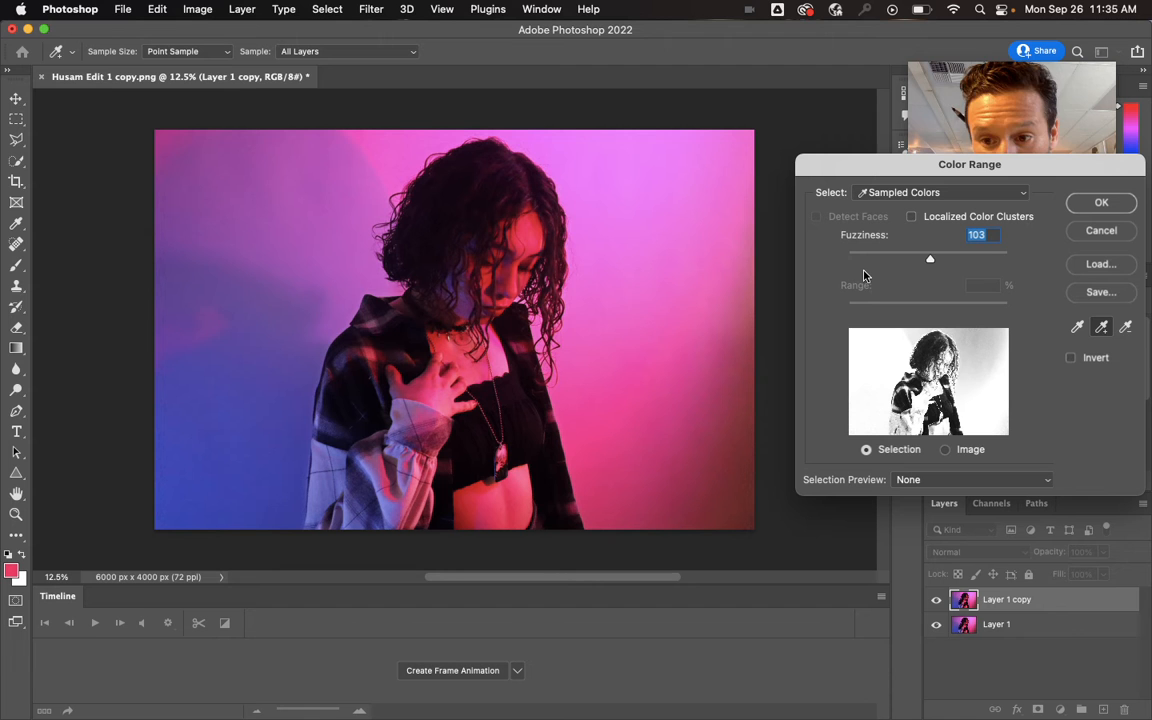
left_click(1107, 203)
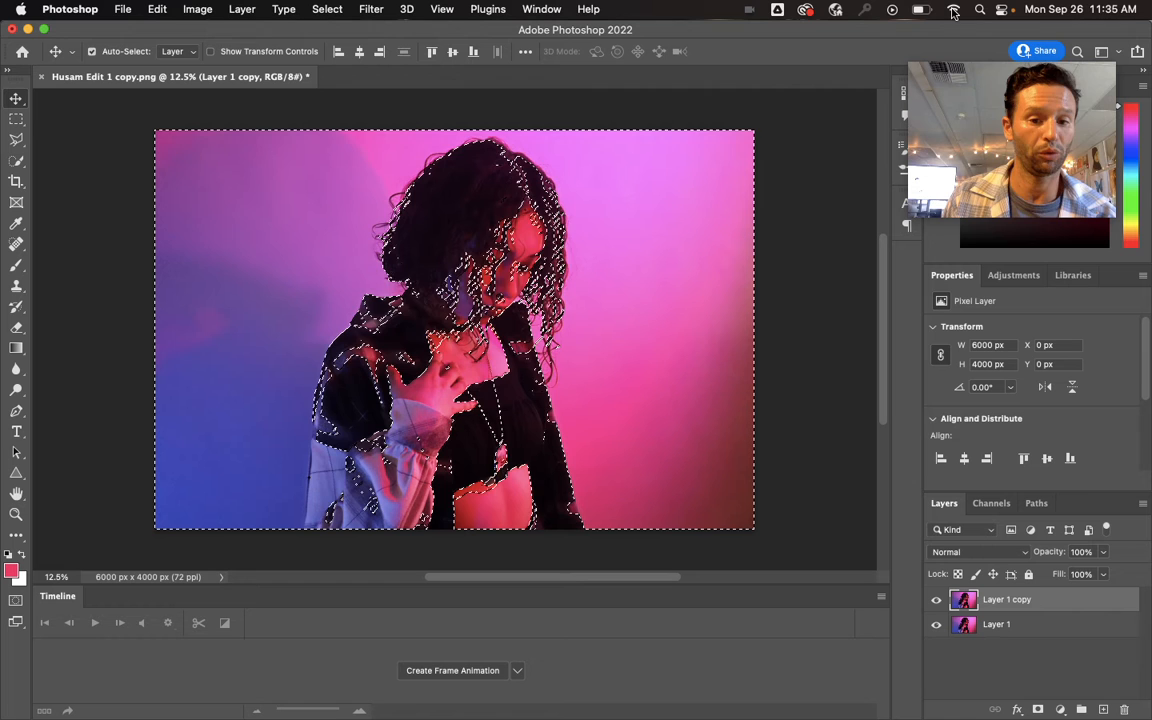
- Refine the selection with Select and Mask, turning on Remember Settings and setting Feather to 15 px
left_click(333, 9)
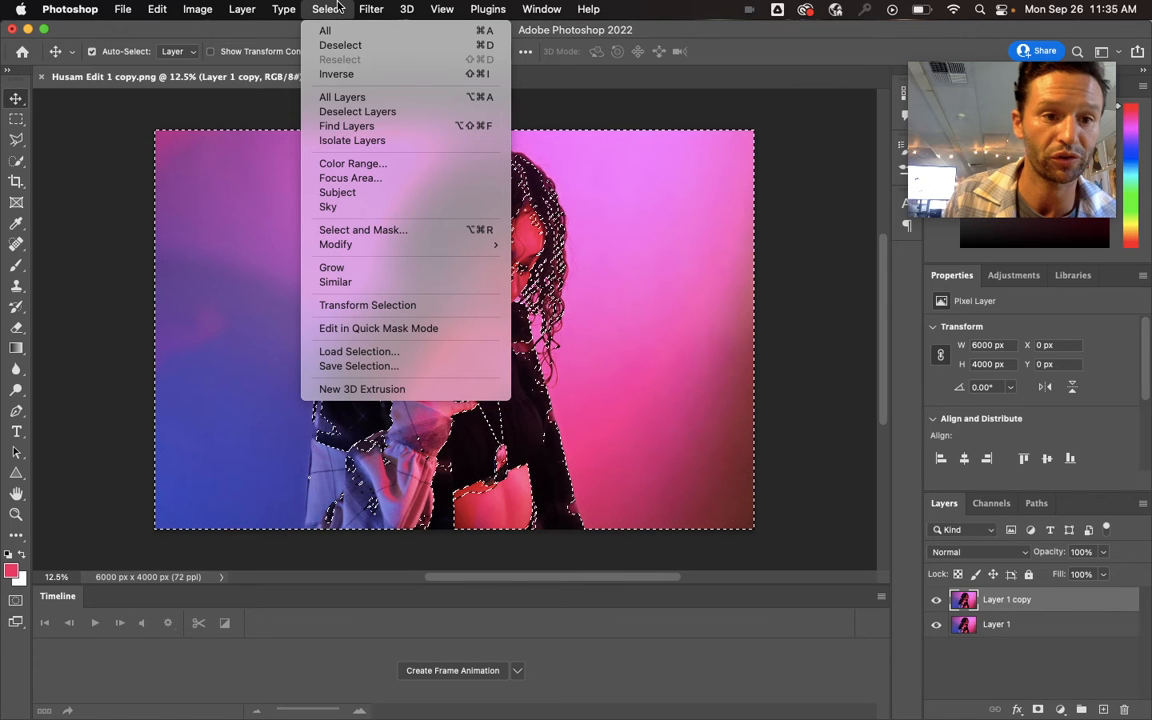
left_click(387, 229)
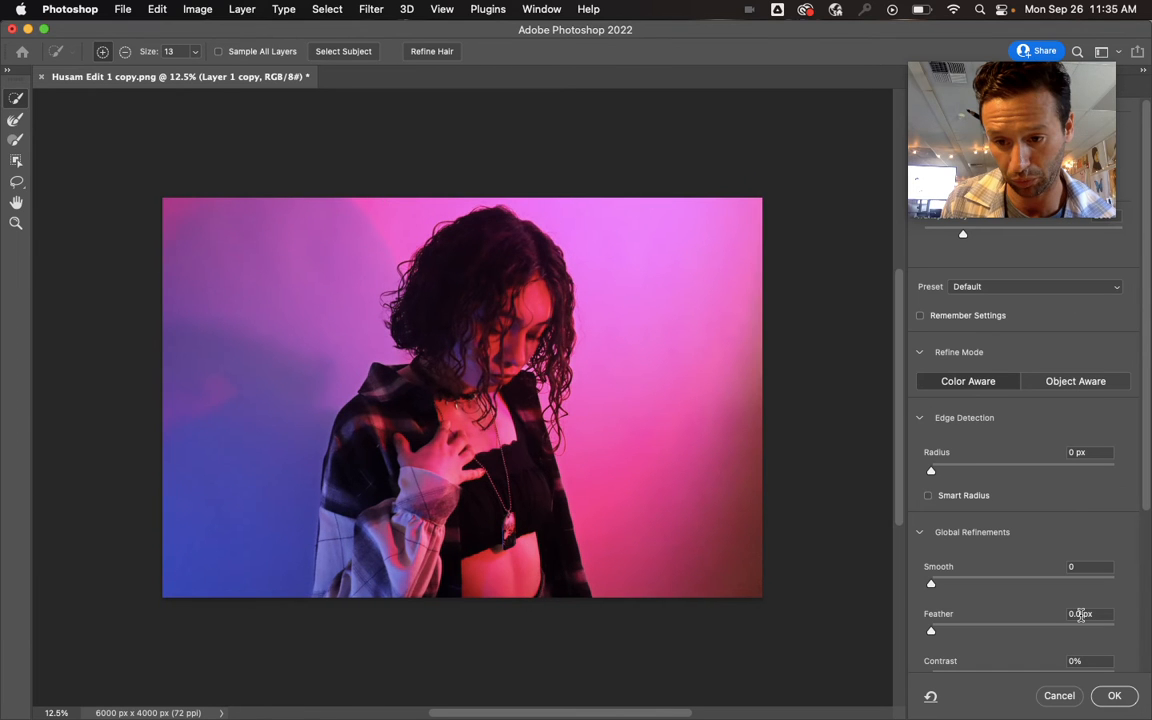
left_click(1080, 615)
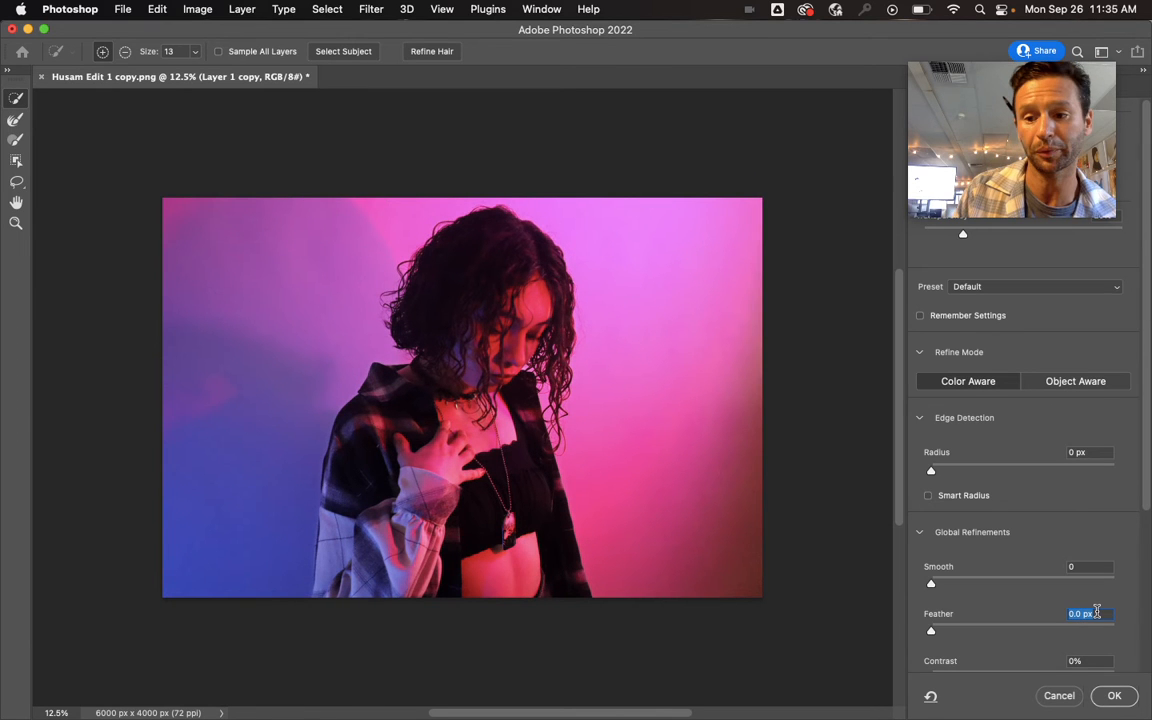
scroll(1065, 551, "down", 1)
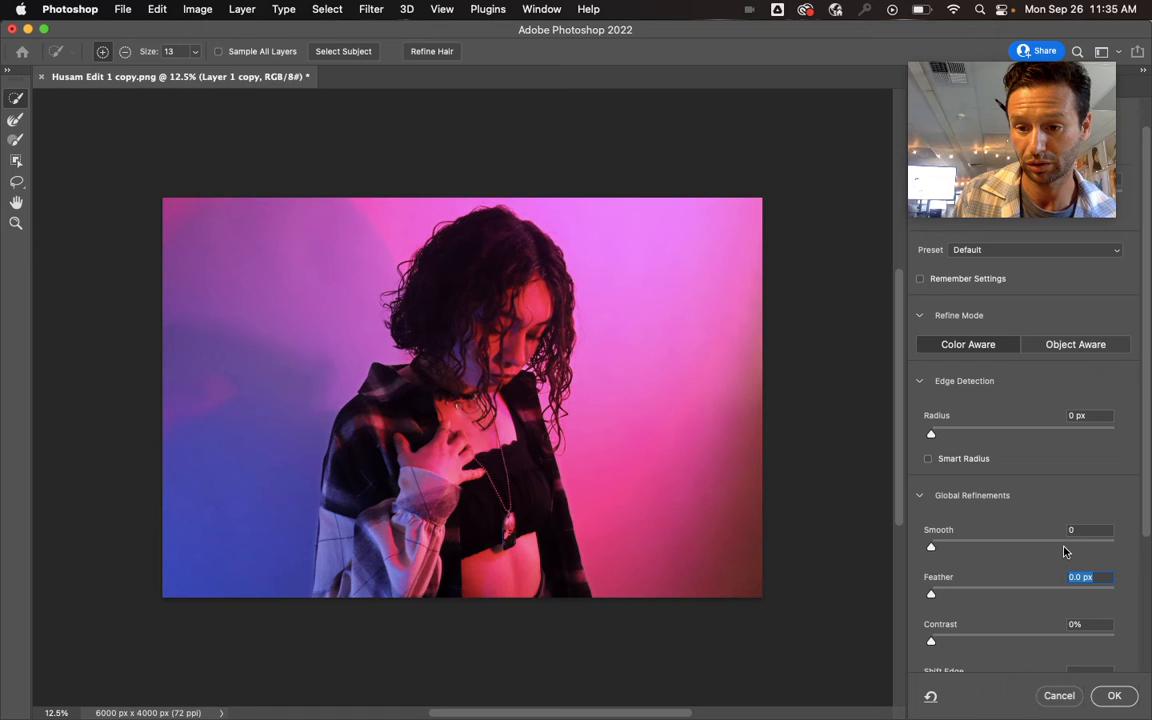
left_click(967, 279)
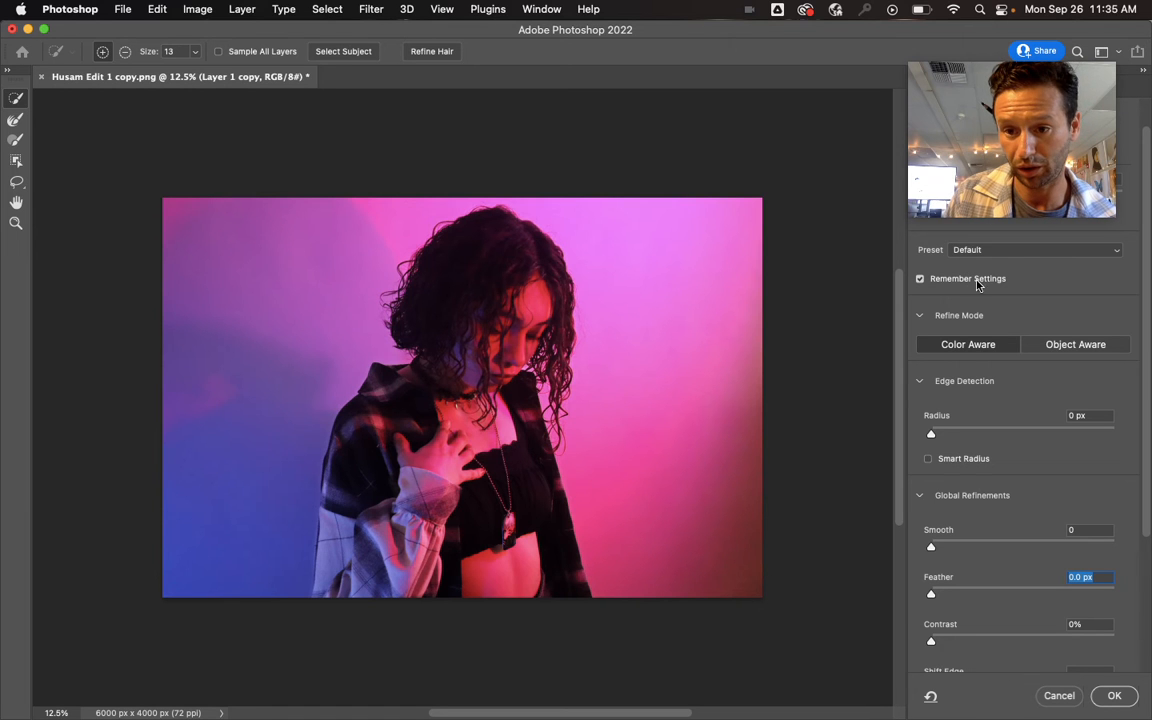
scroll(1083, 509, "down", 5)
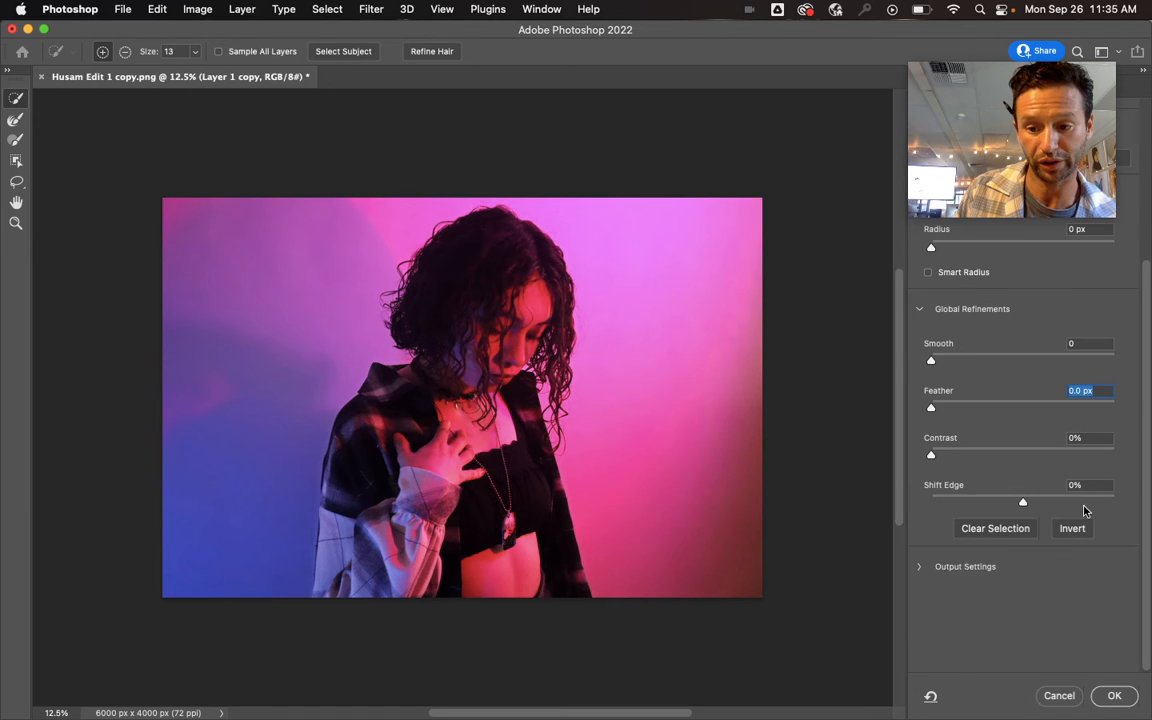
scroll(1084, 510, "up", 2)
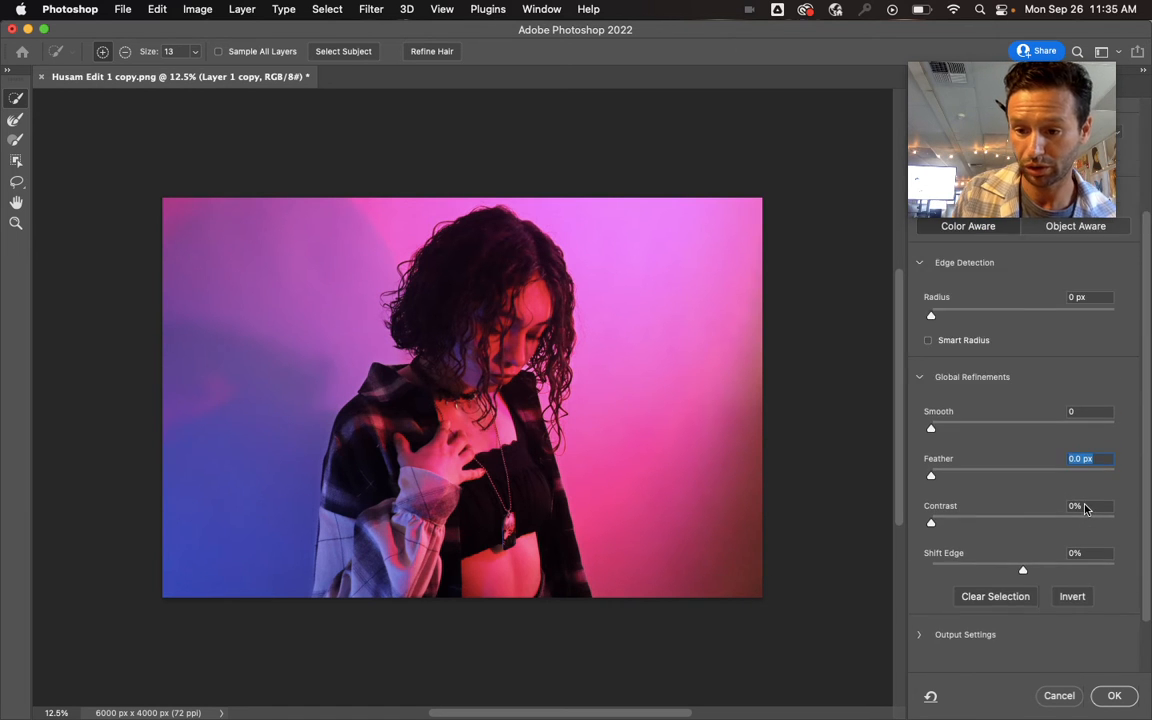
type("15")
left_click(1112, 696)
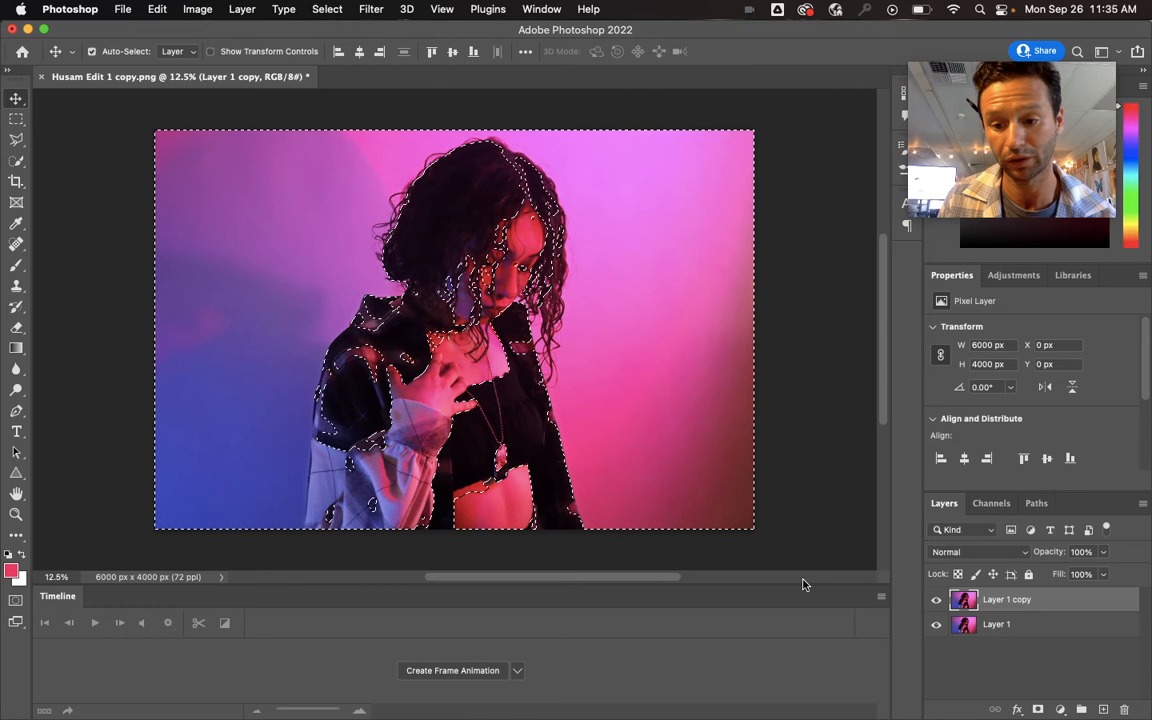
- Add a Hue/Saturation adjustment layer from the selection and set its Hue to -71
left_click(1061, 711)
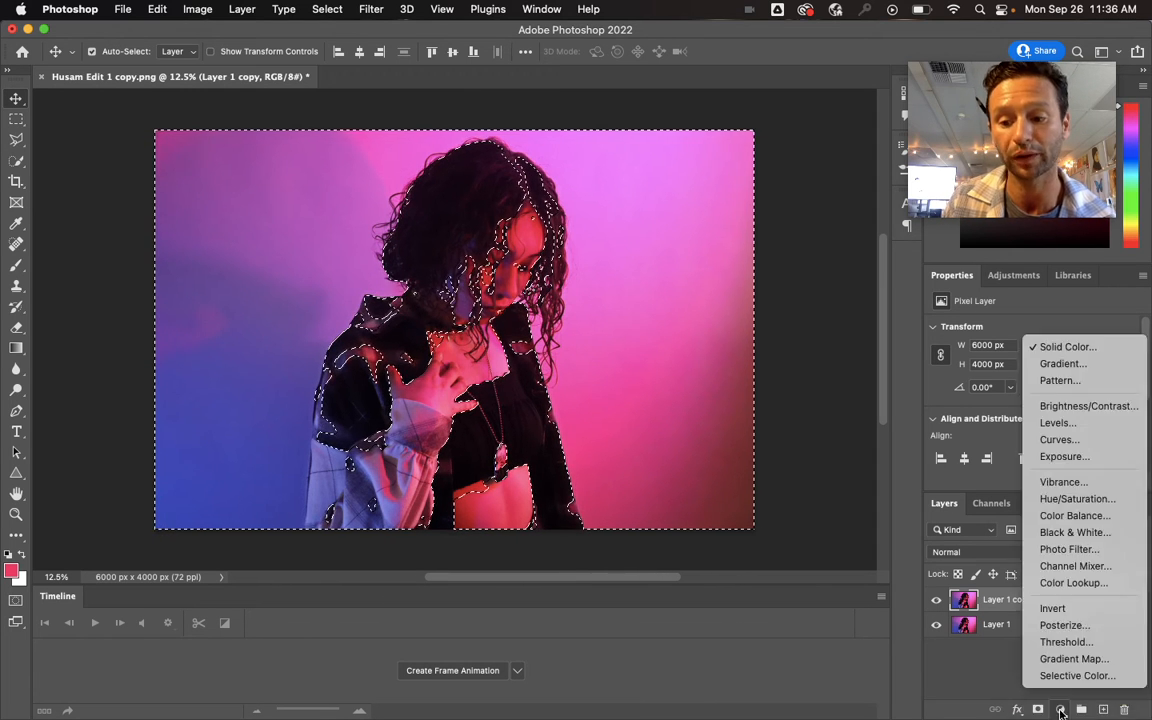
left_click(1078, 499)
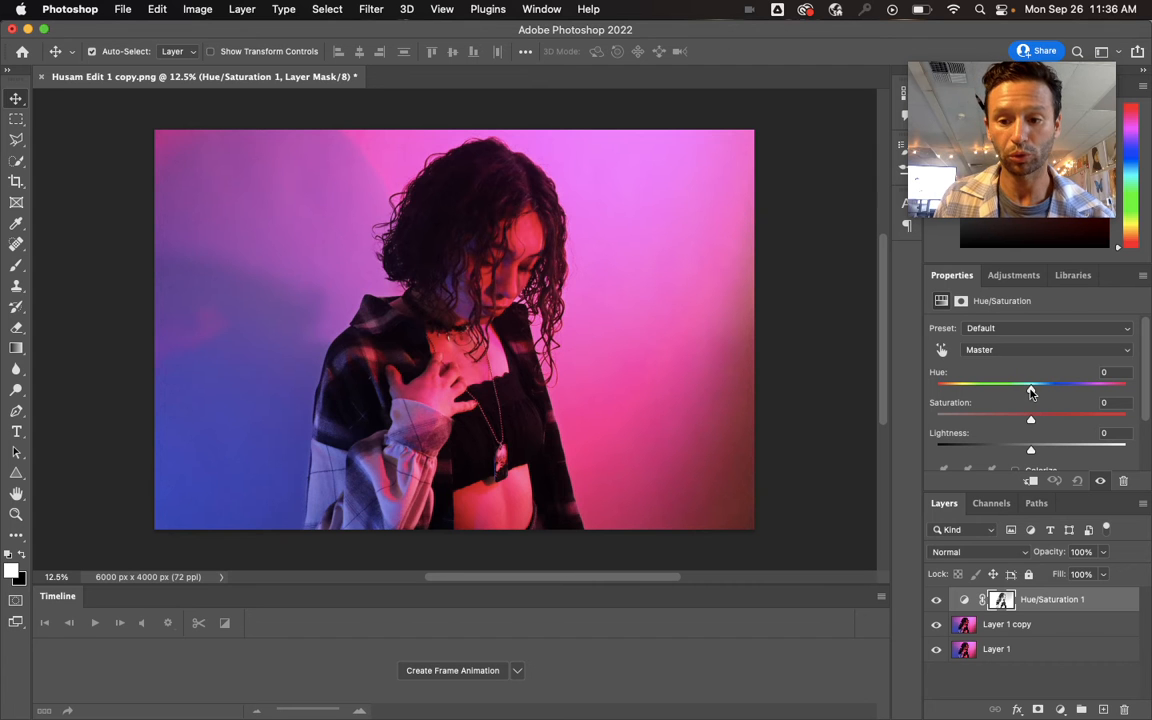
left_click_drag(1031, 392, 977, 391)
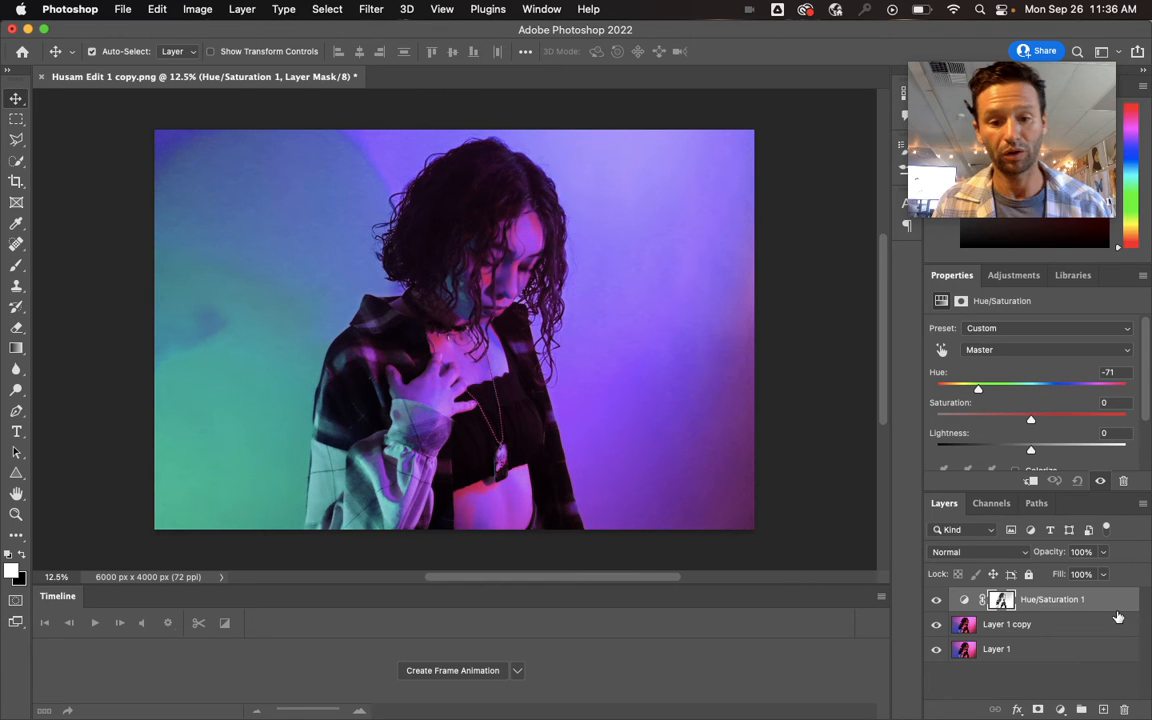
- Merge the Hue/Saturation 1 adjustment layer with Layer 1 copy into a single layer
left_click(1062, 627)
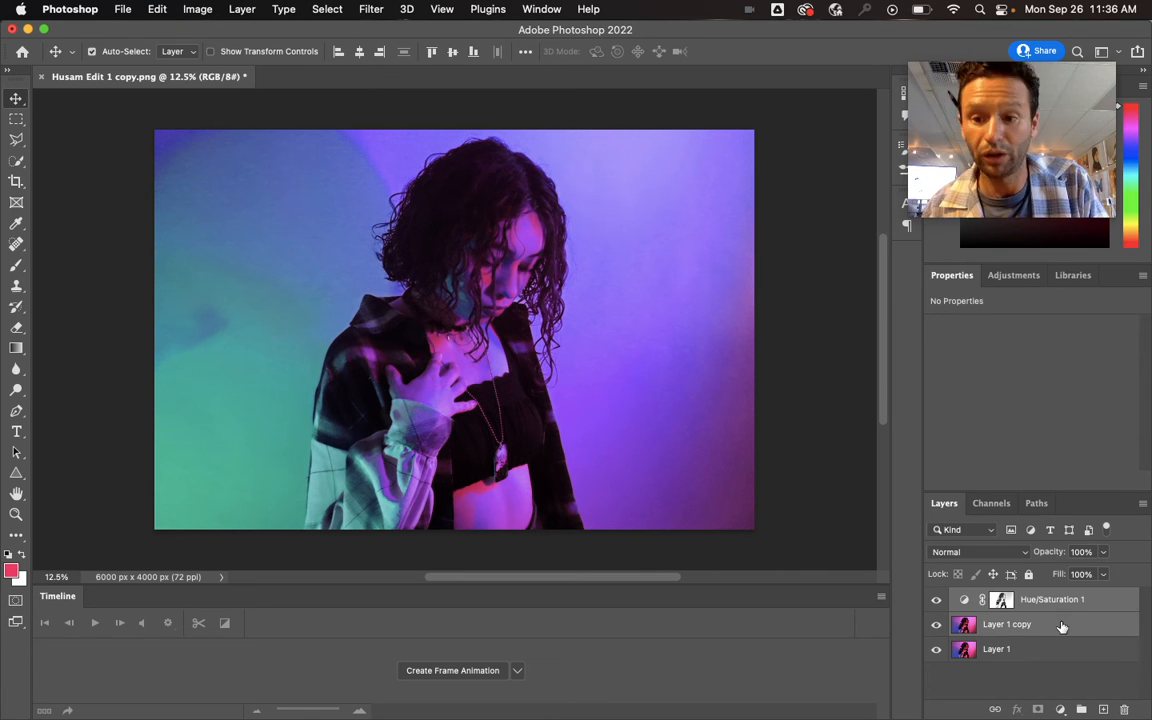
right_click(1062, 627)
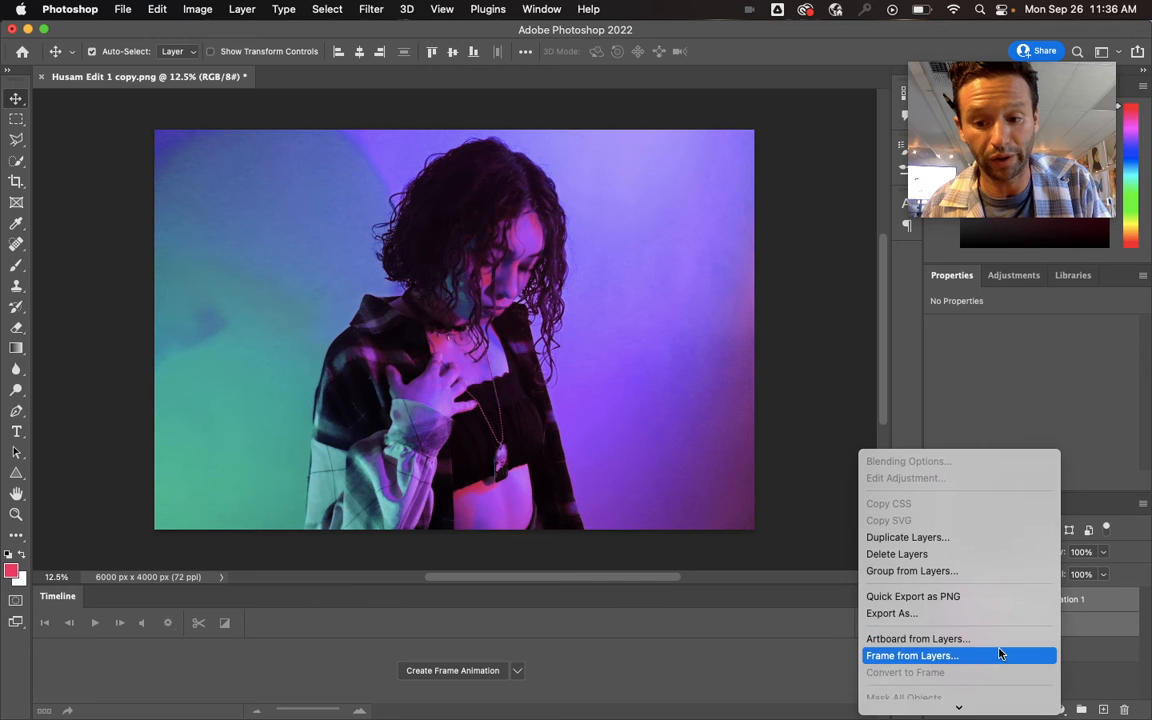
scroll(998, 651, "down", 5)
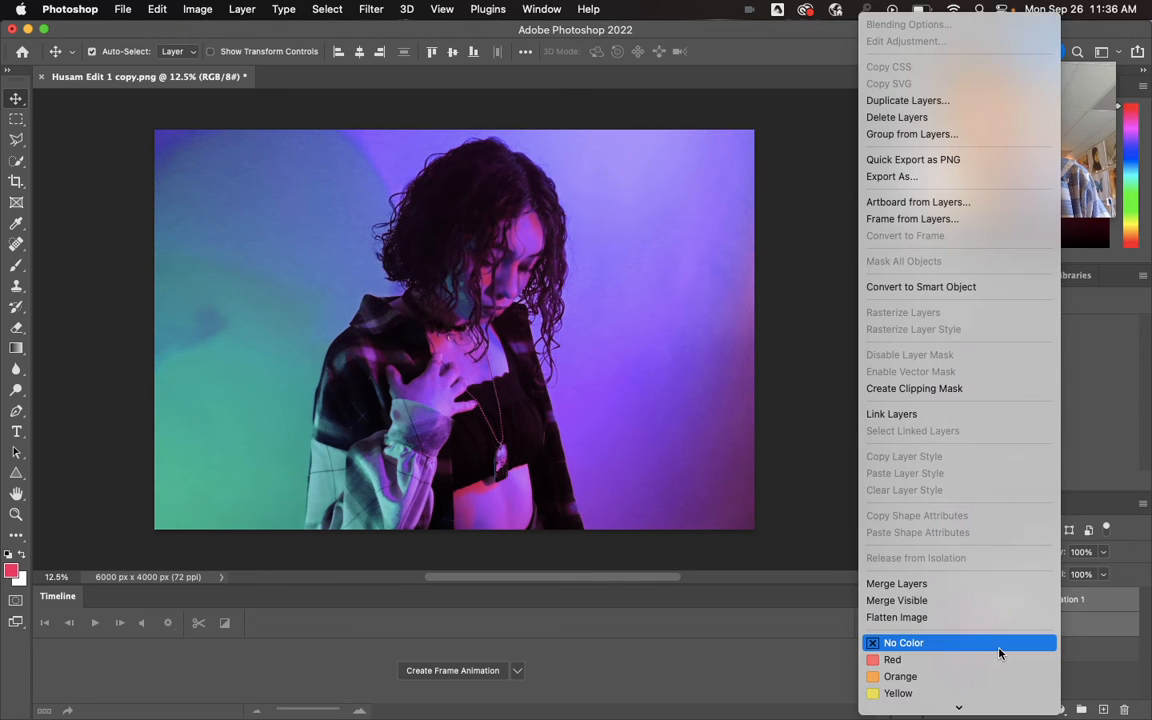
left_click(988, 587)
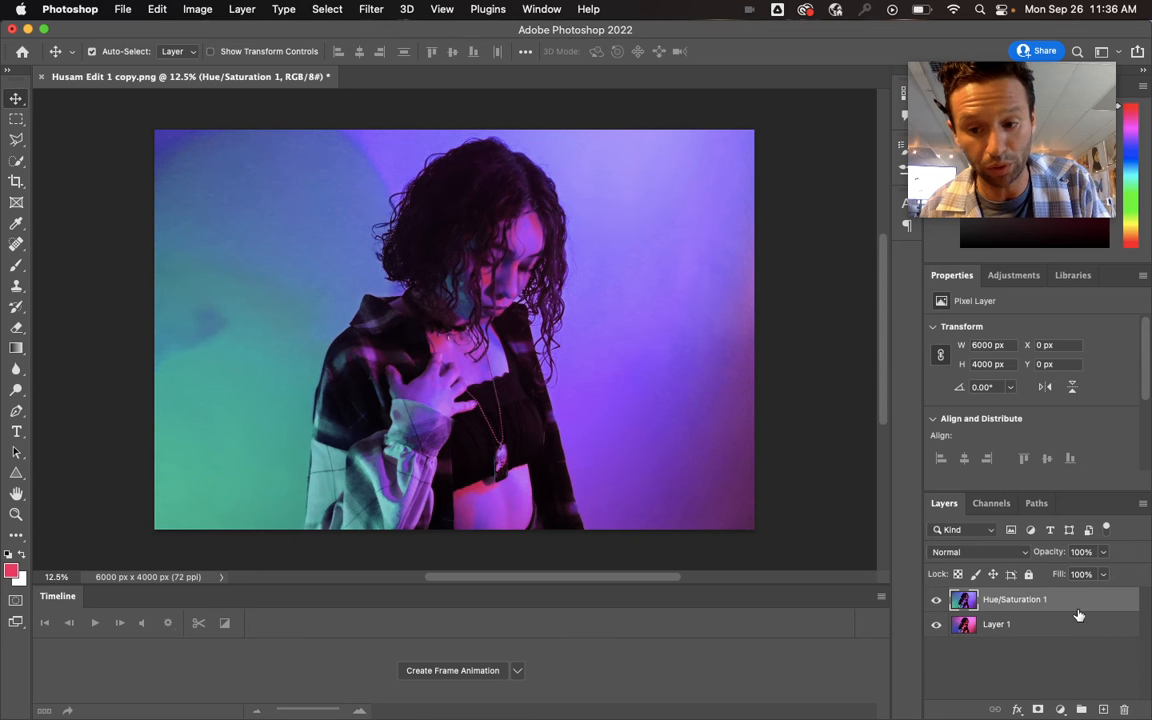
- Compare the merged Hue/Saturation 1 layer with the original, leave it hidden, and duplicate Layer 1
left_click(936, 601)
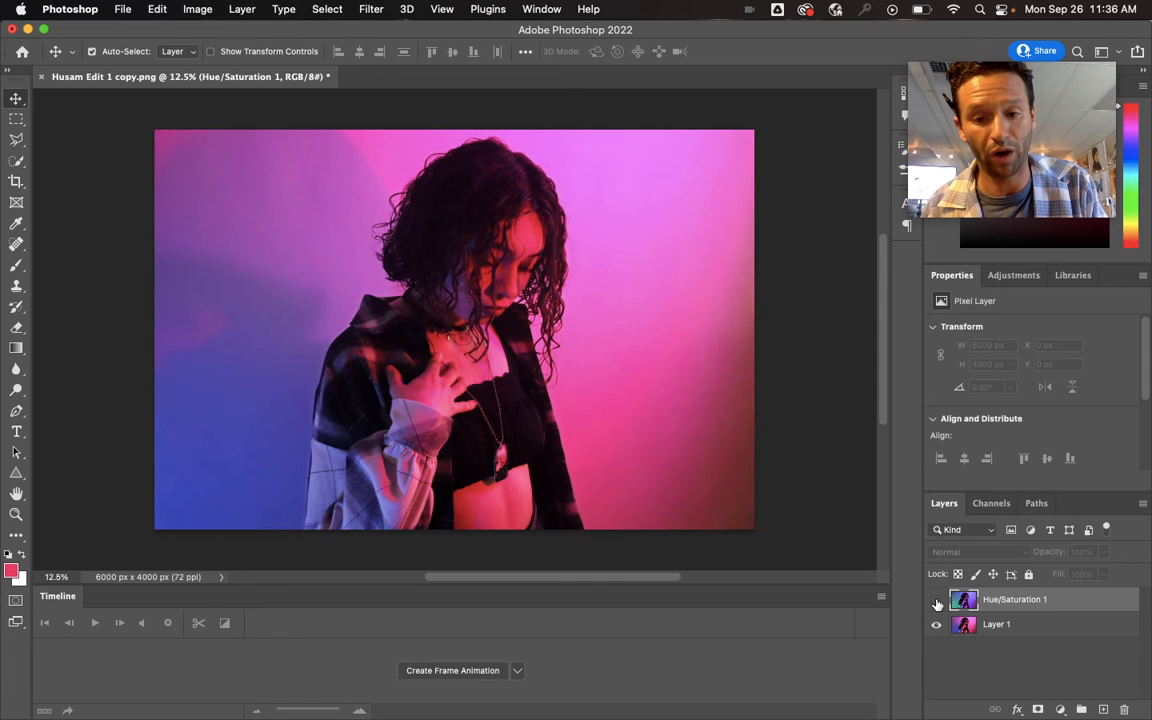
left_click(937, 600)
left_click(933, 604)
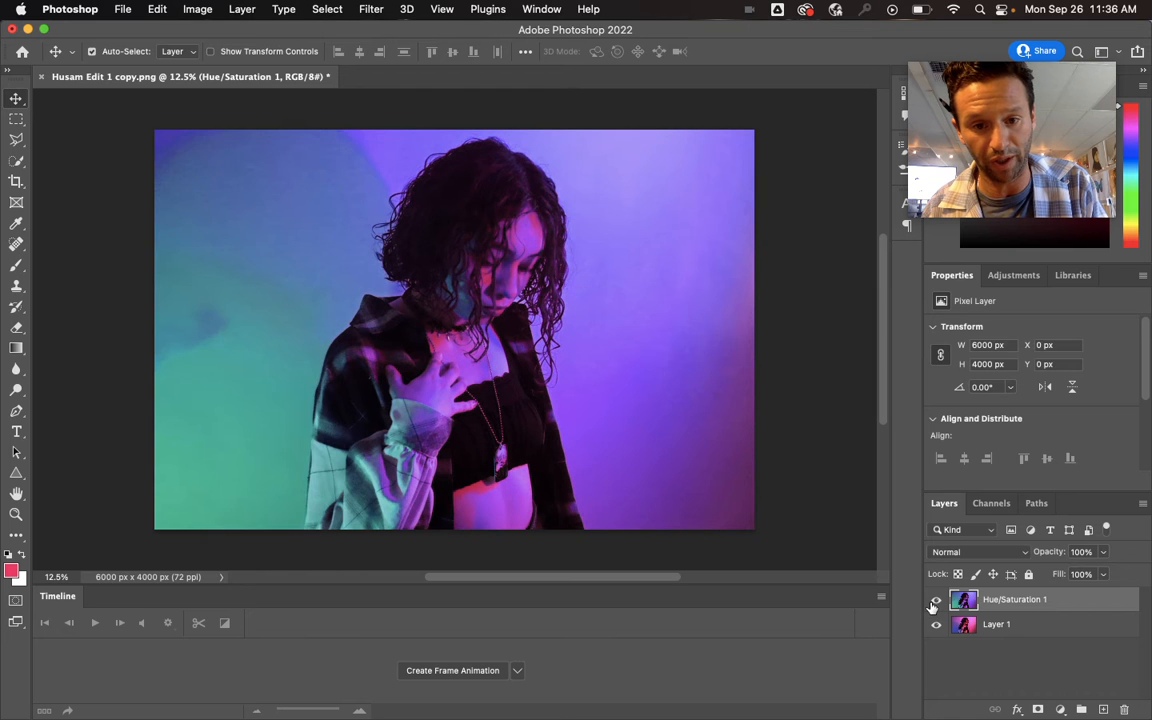
left_click(934, 603)
left_click(1012, 625)
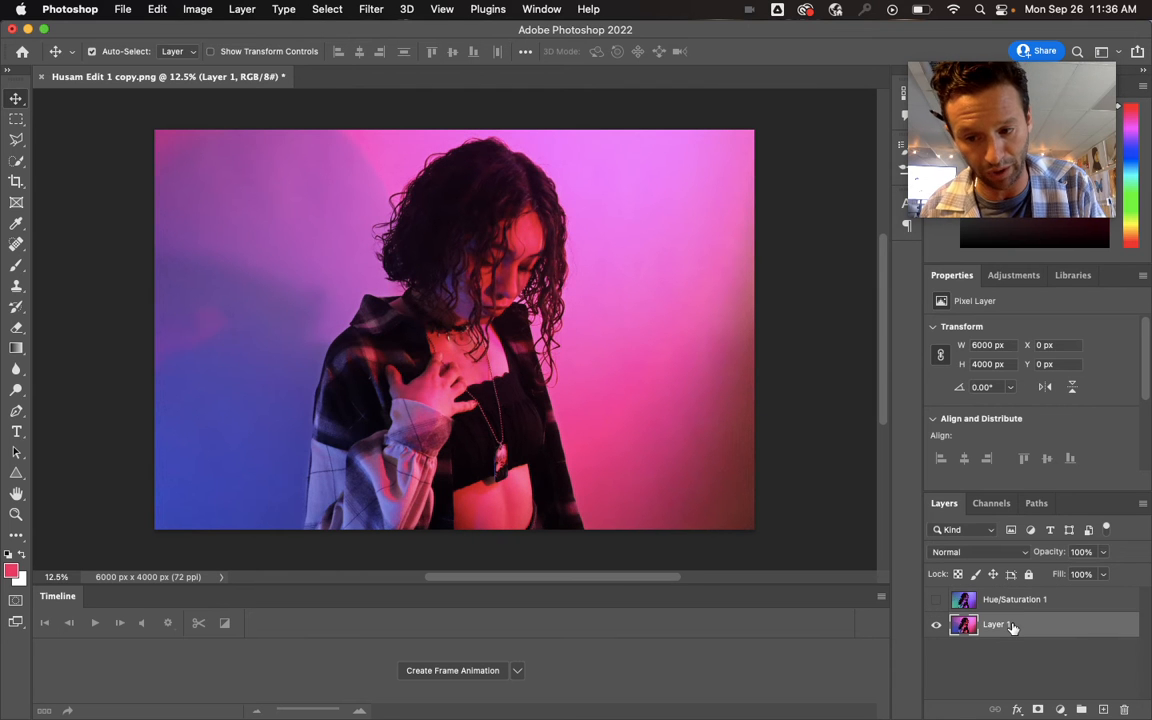
double_click(1012, 625)
left_click_drag(1013, 625, 1104, 710)
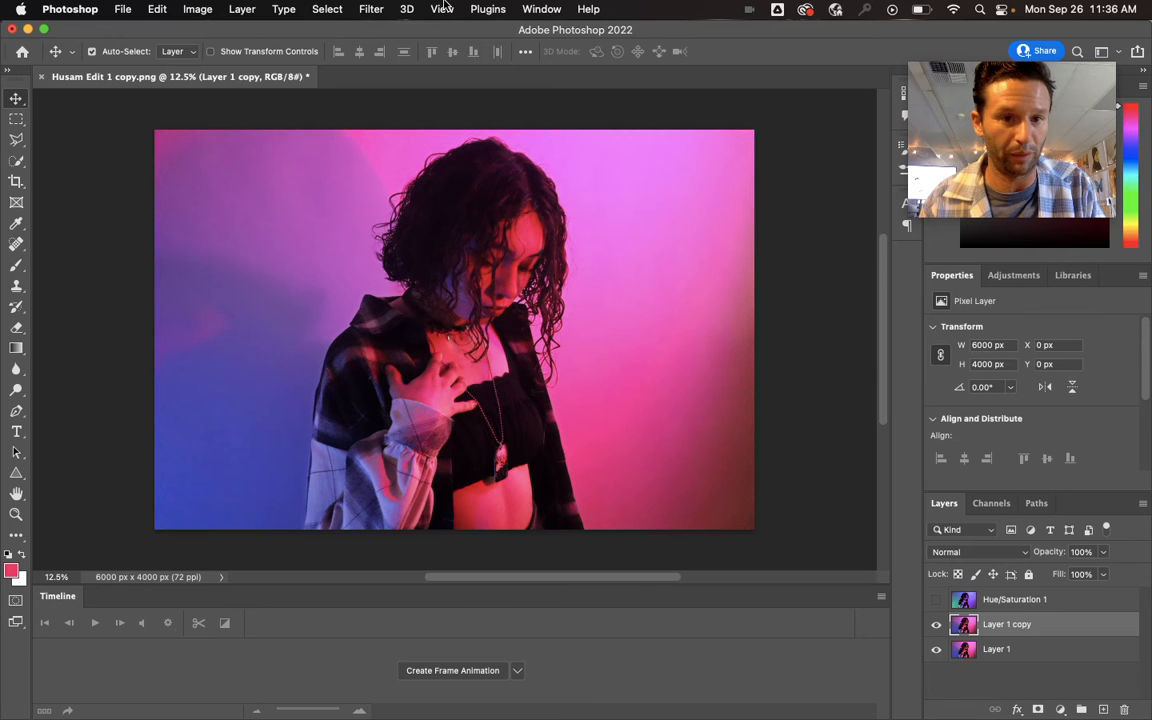
- Make a Color Range selection on Layer 1 copy using the retained sampled colors and Fuzziness 103
left_click(325, 9)
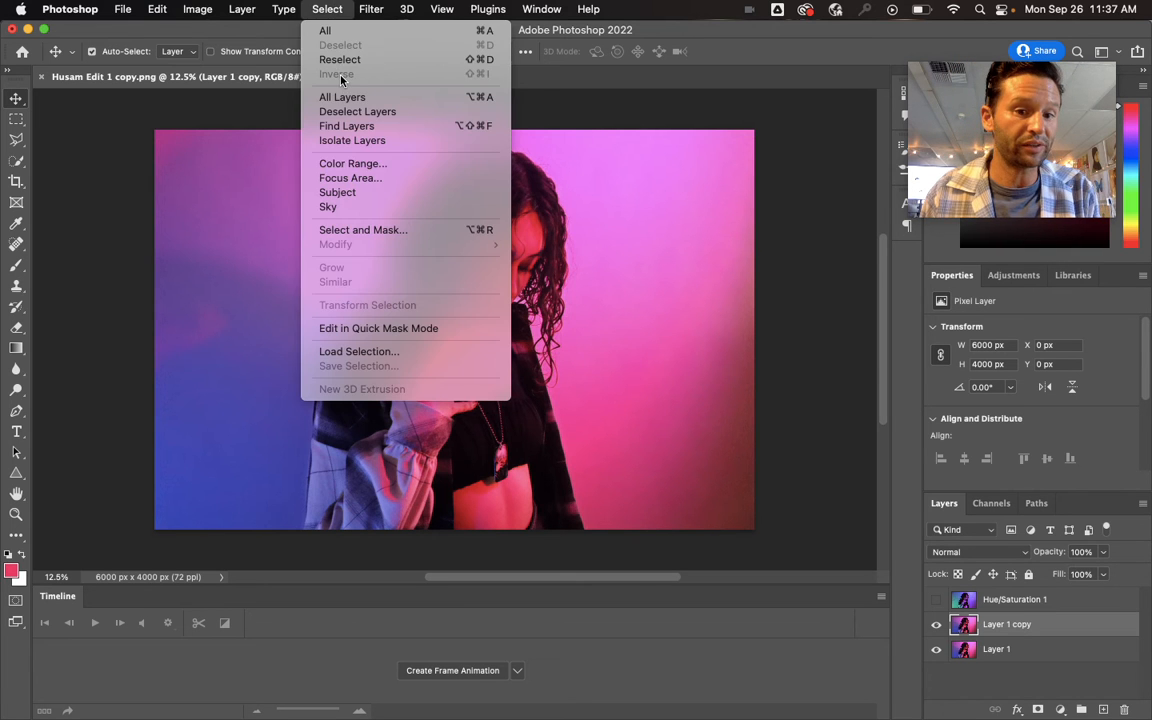
left_click(352, 164)
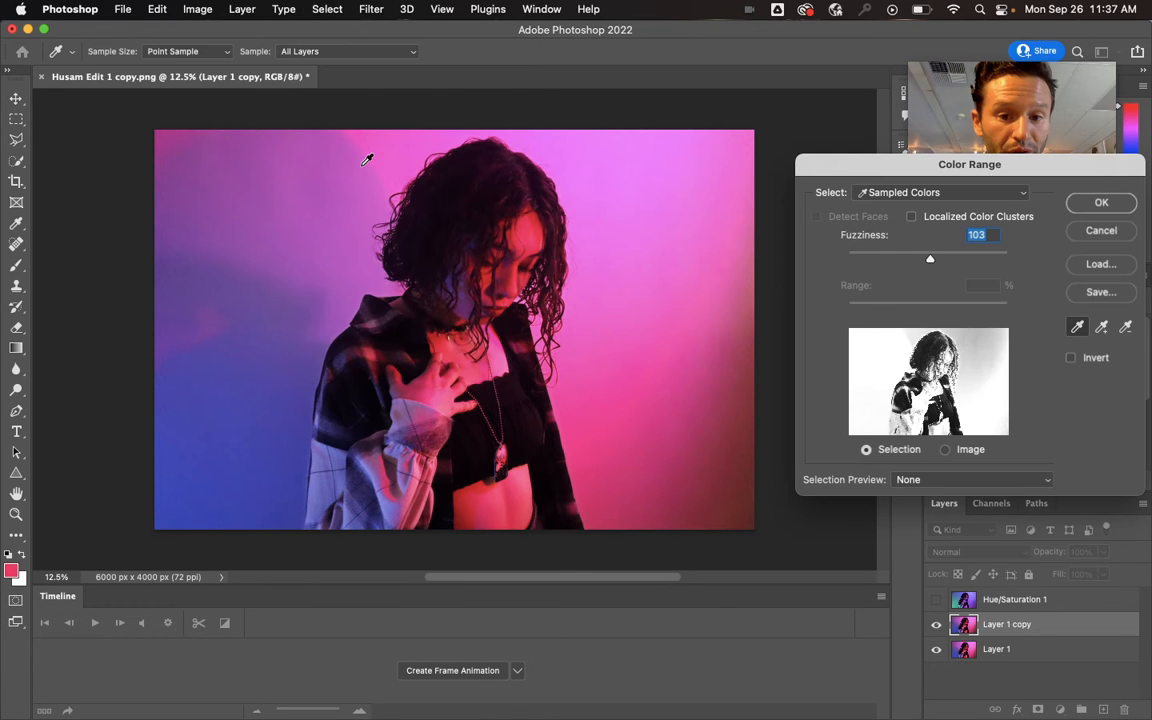
left_click(1106, 205)
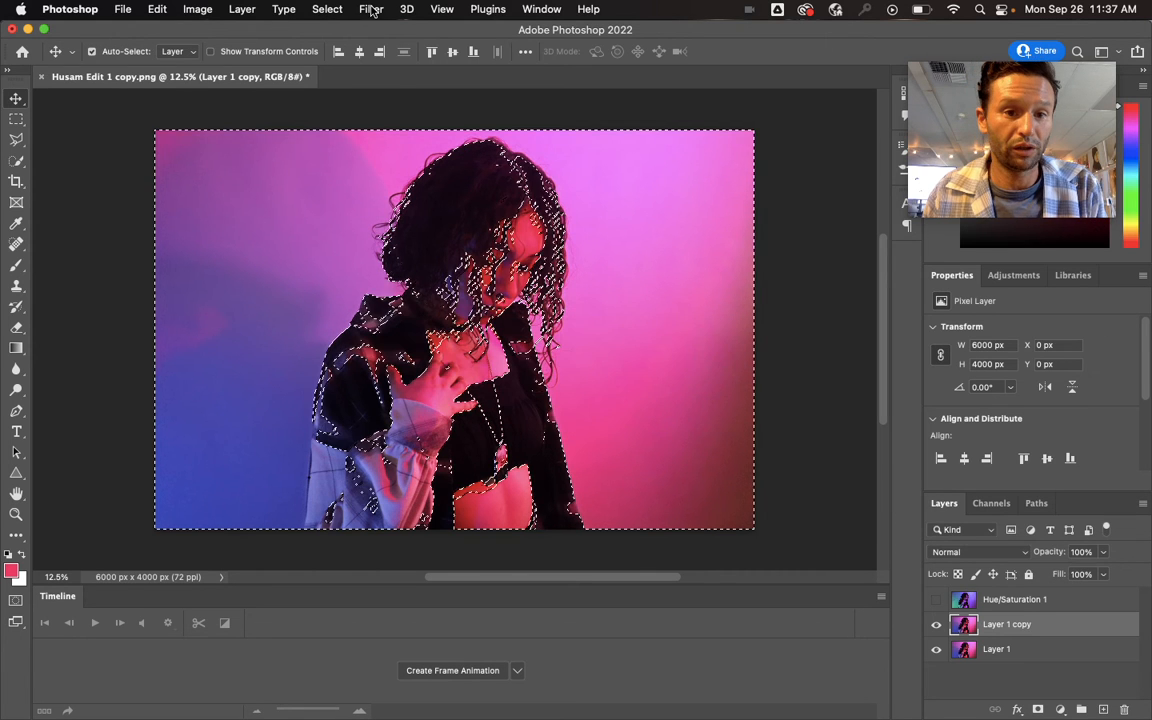
- Refine the selection with Select and Mask, checking the remembered settings and applying the 15 px Feather
left_click(327, 9)
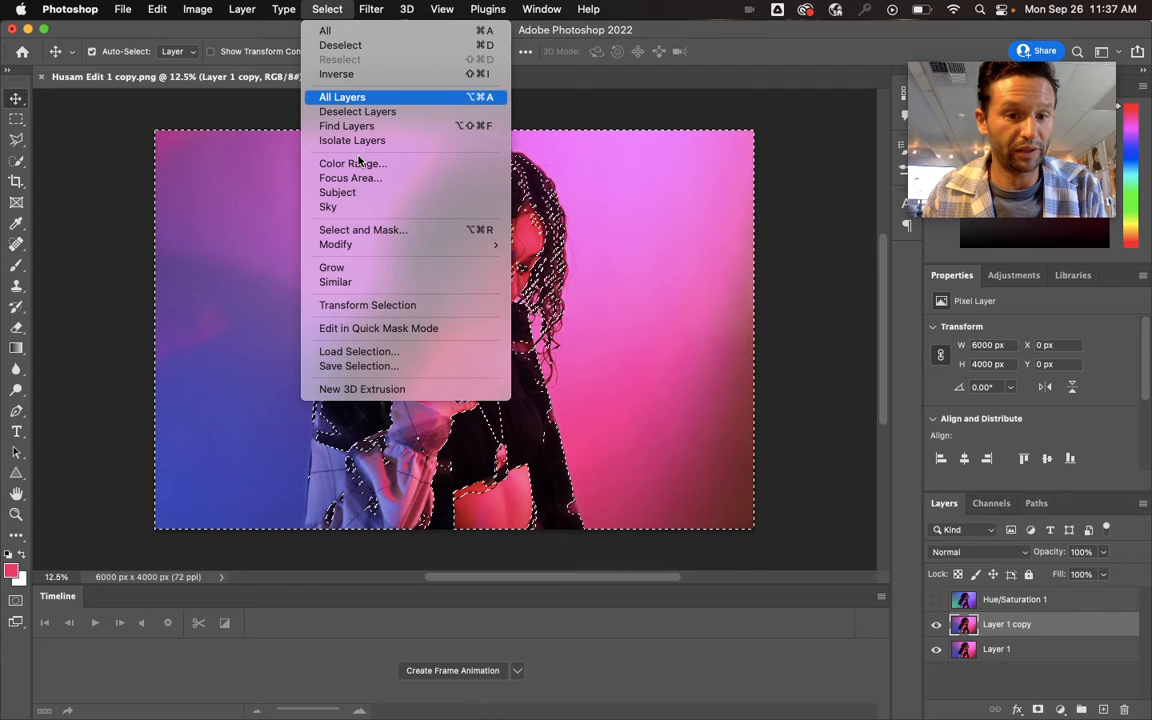
left_click(360, 230)
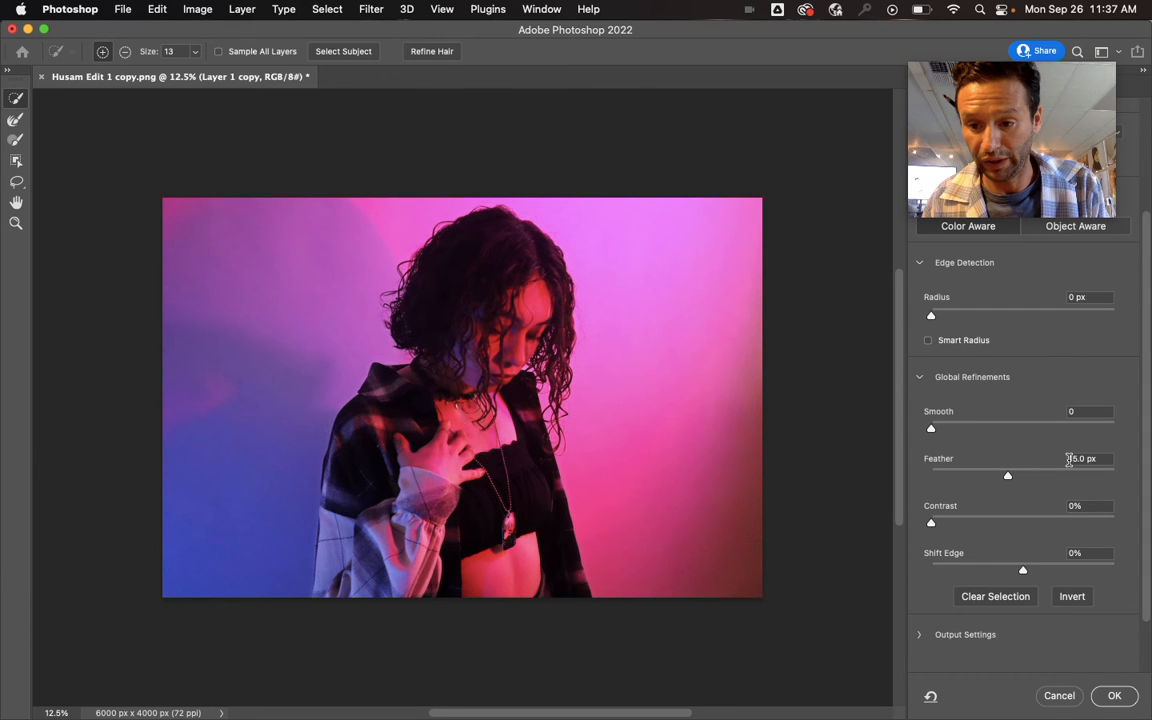
scroll(950, 330, "up", 2)
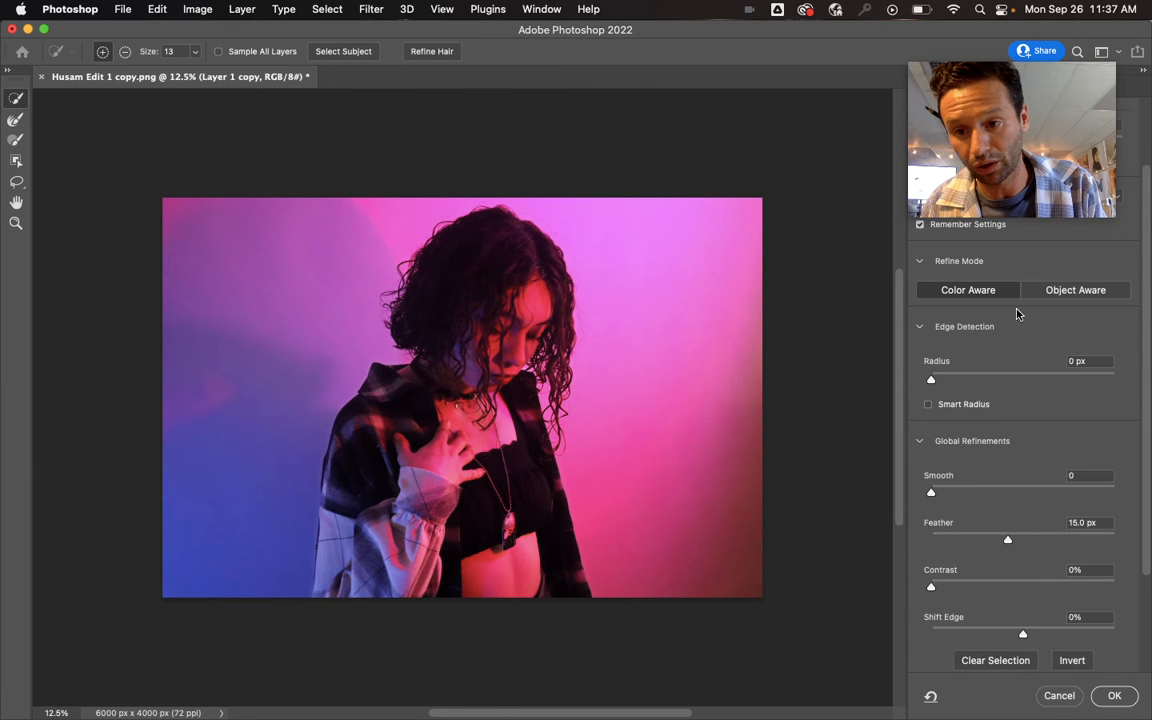
scroll(1050, 400, "down", 4)
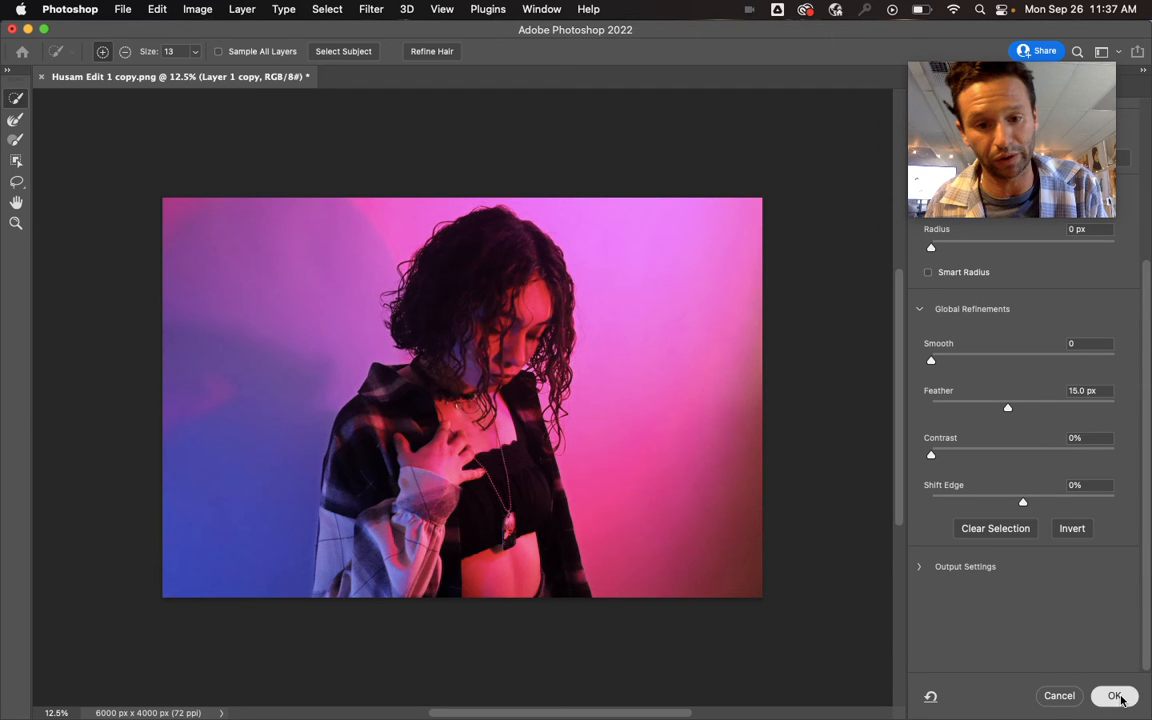
key("Return")
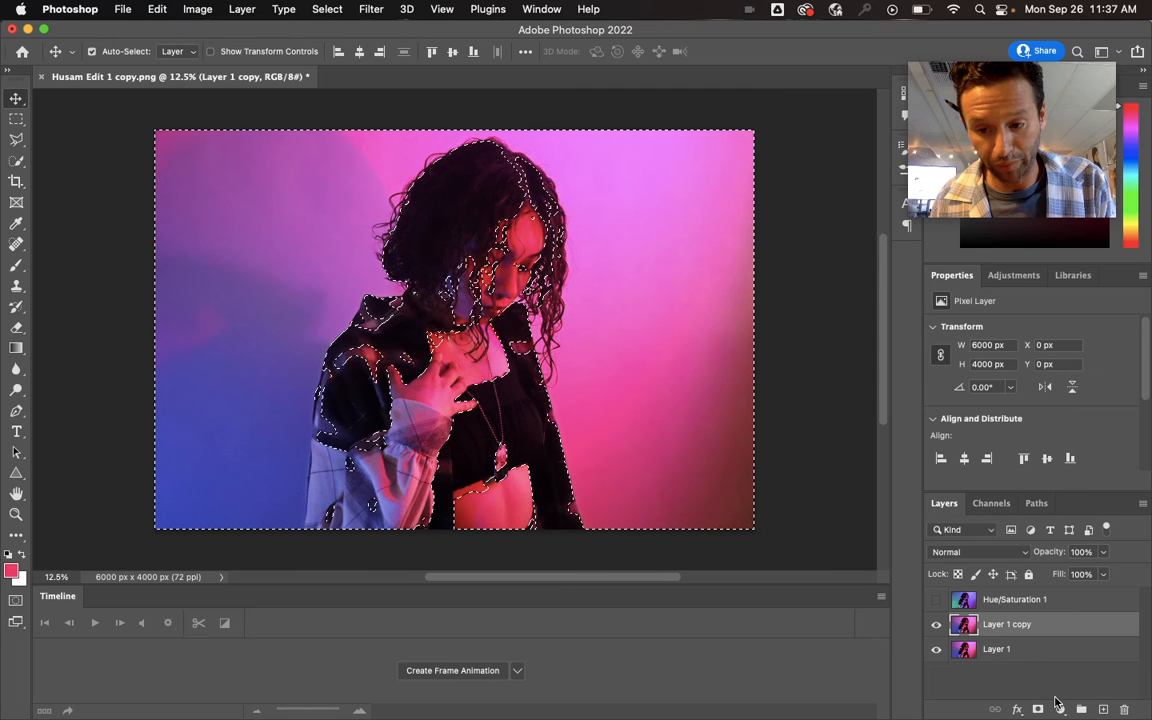
- Add a Hue/Saturation adjustment layer from the selection with Hue -159 and merge it with Layer 1 copy
left_click(1059, 708)
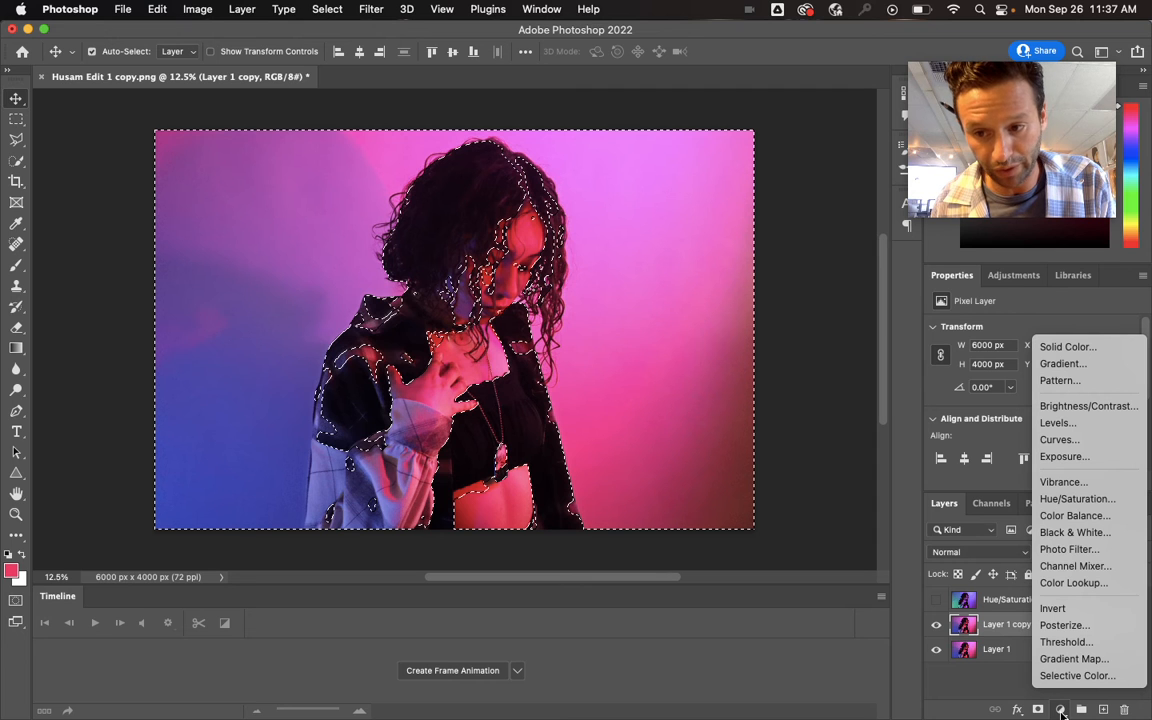
left_click(1077, 498)
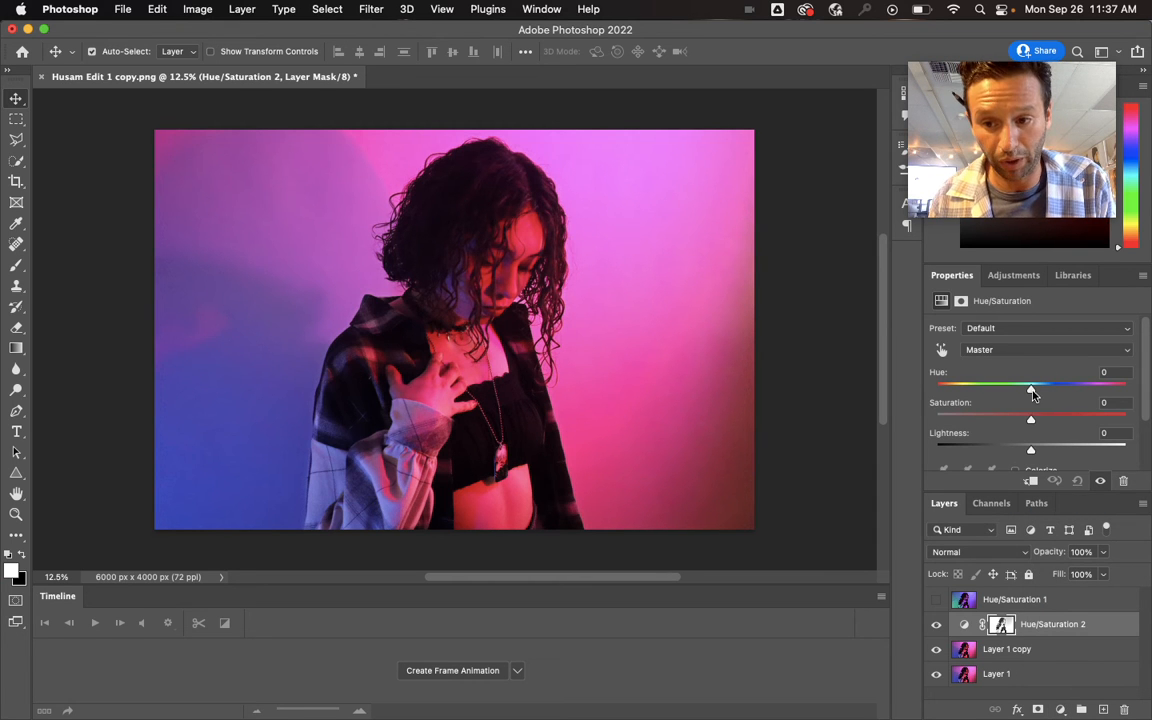
left_click_drag(1033, 391, 944, 401)
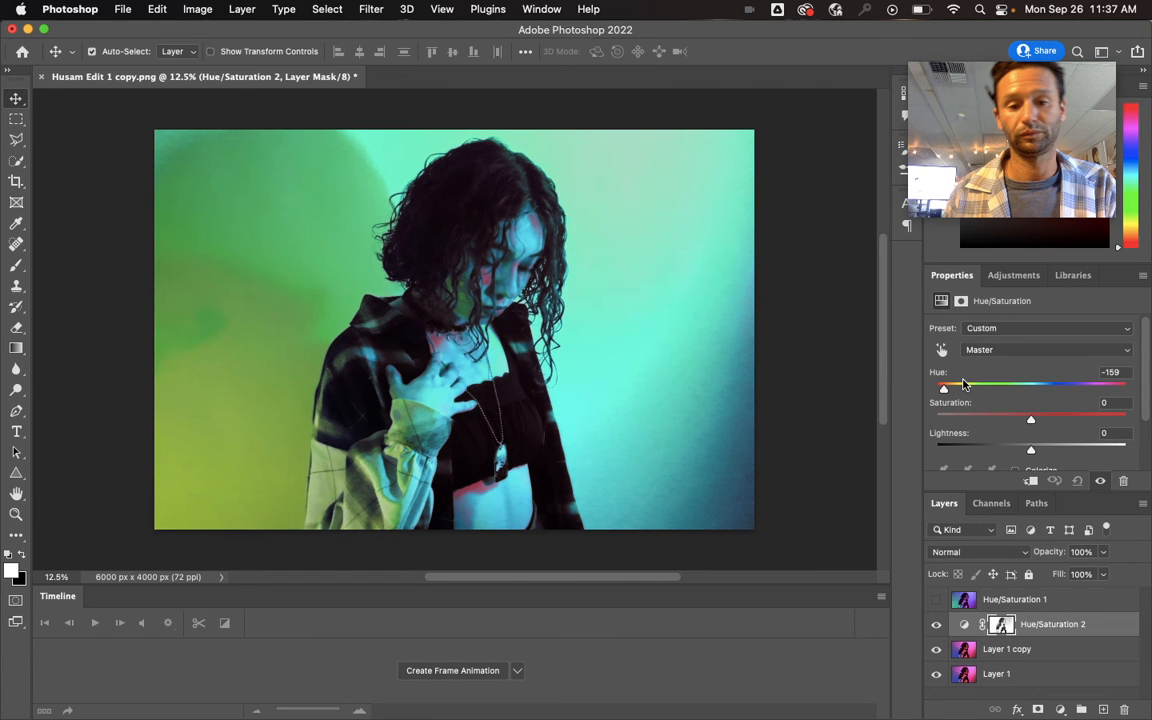
right_click(1017, 650)
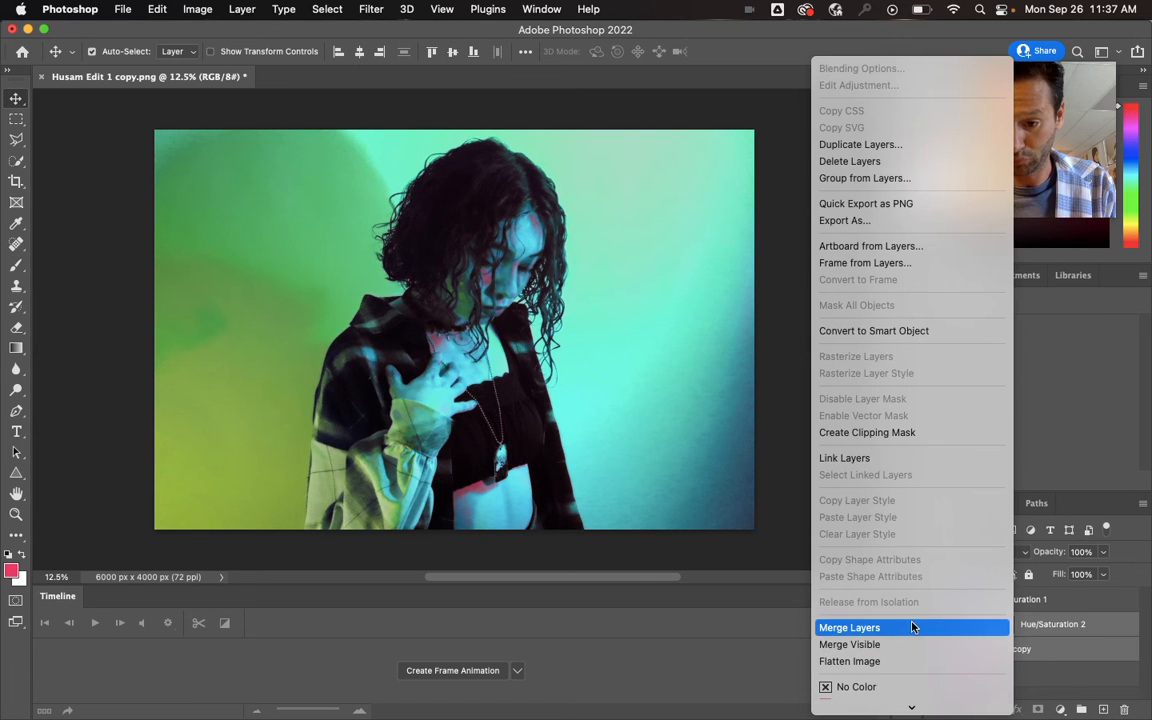
left_click(911, 626)
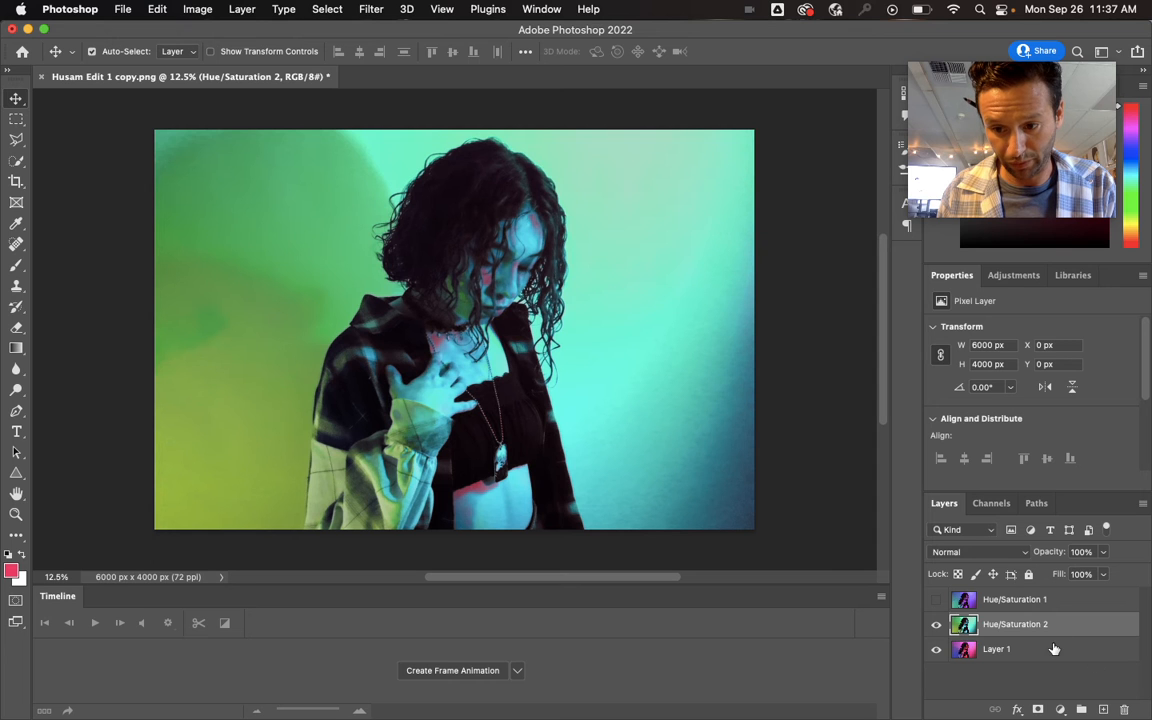
- Duplicate Layer 1 again and hide the merged Hue/Saturation 2 layer
left_click(1053, 649)
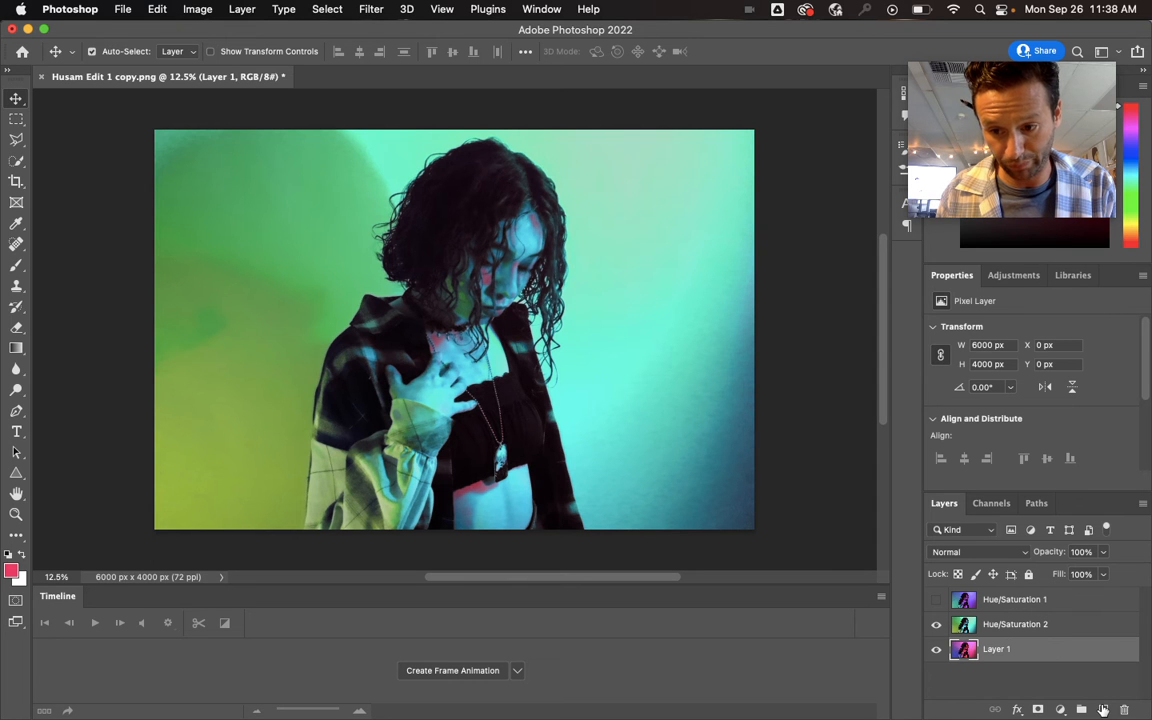
double_click(993, 640)
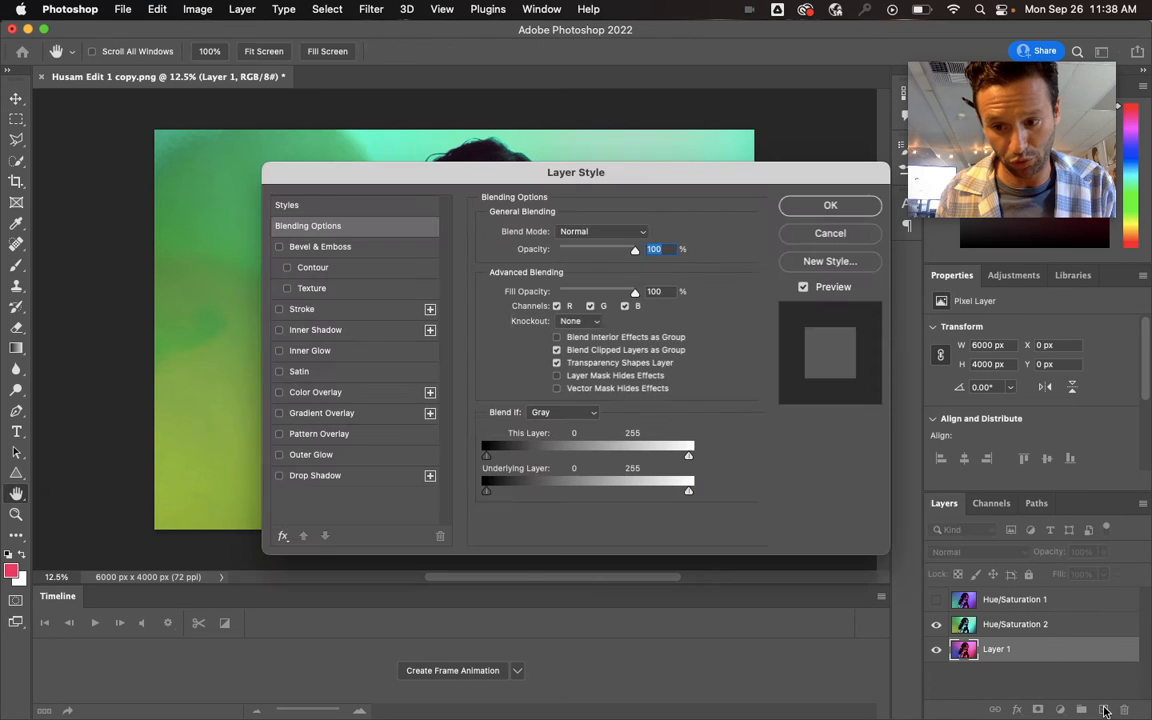
left_click(830, 234)
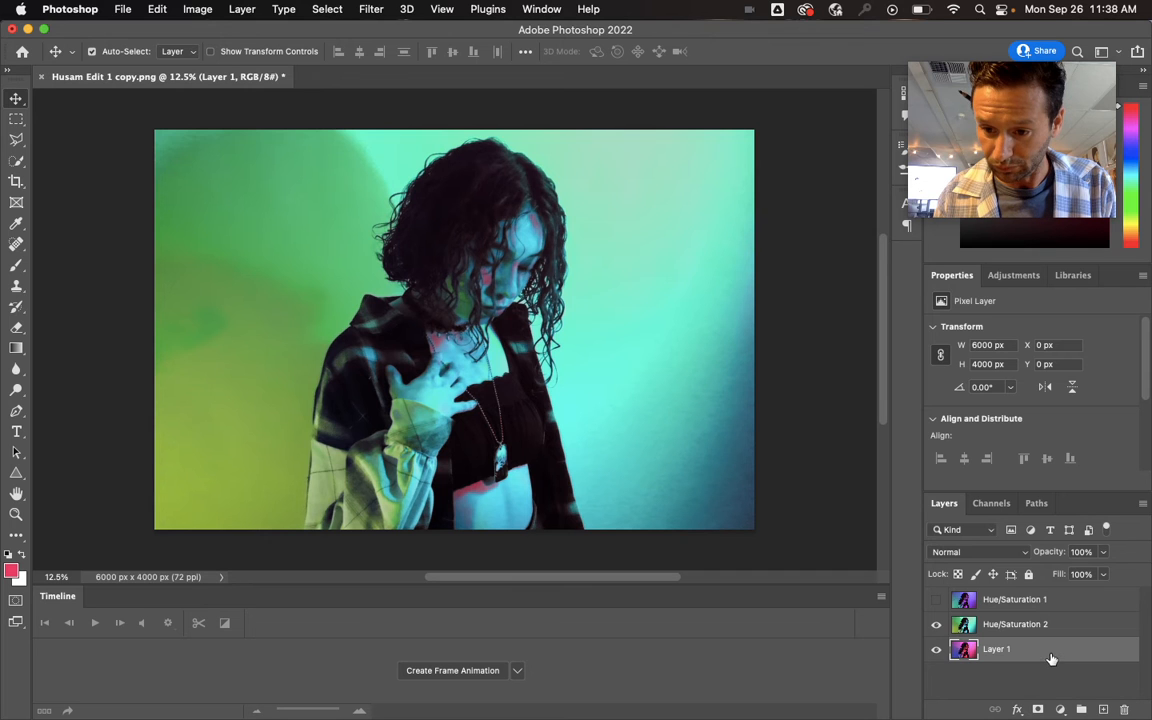
key("super+j")
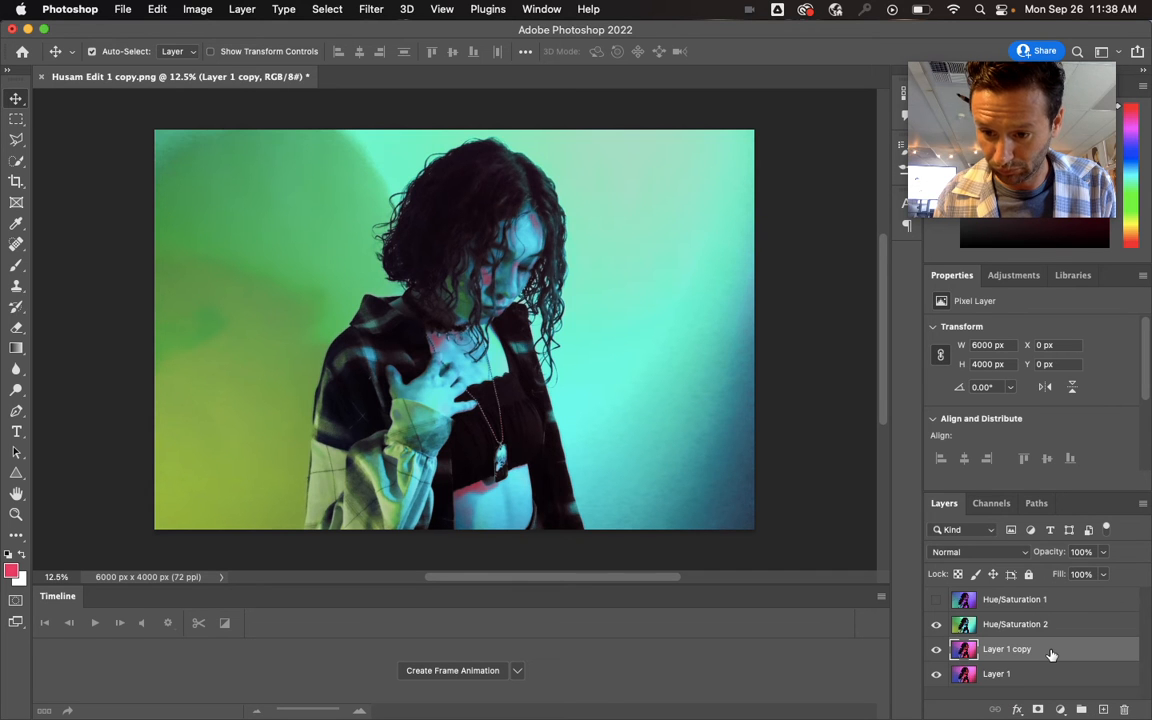
left_click(937, 625)
- Select the sampled colors on the new Layer 1 copy with Color Range at Fuzziness 103
left_click(327, 9)
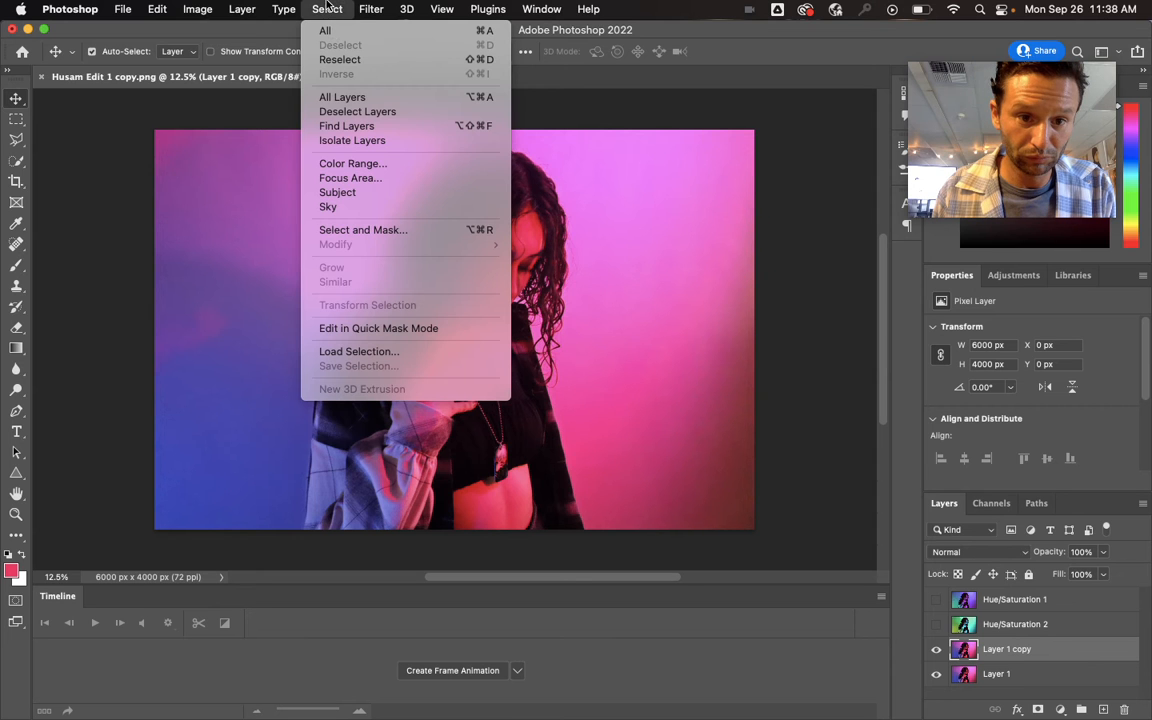
left_click(368, 165)
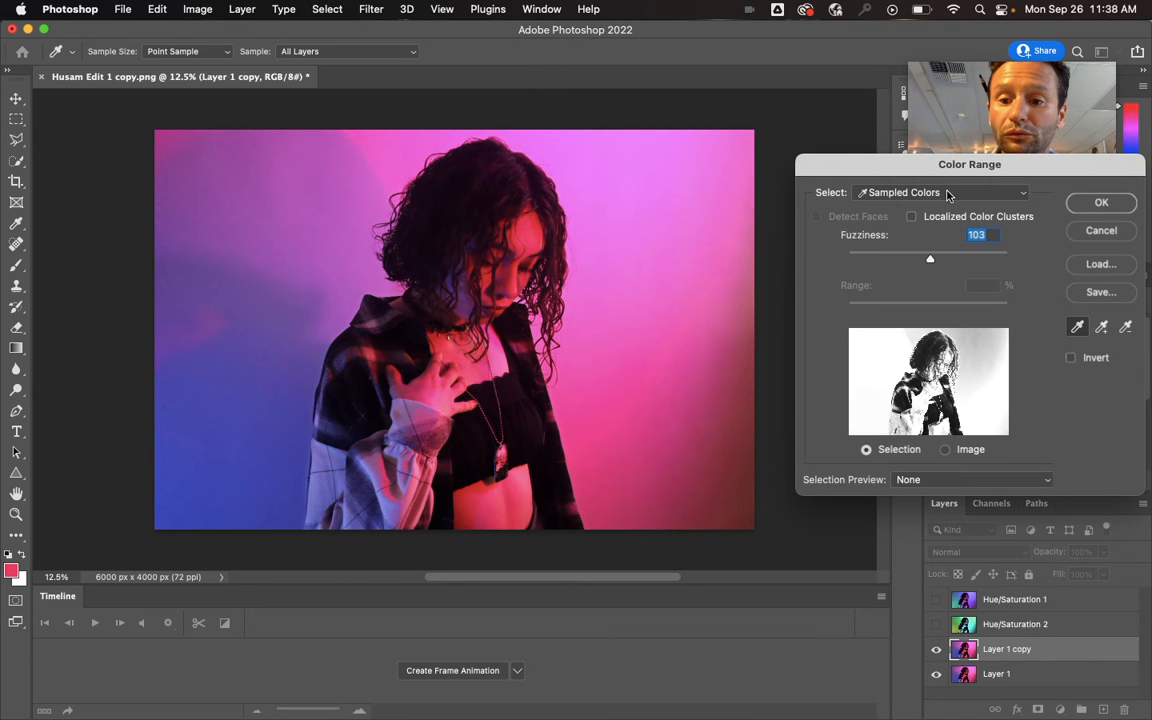
left_click(1101, 203)
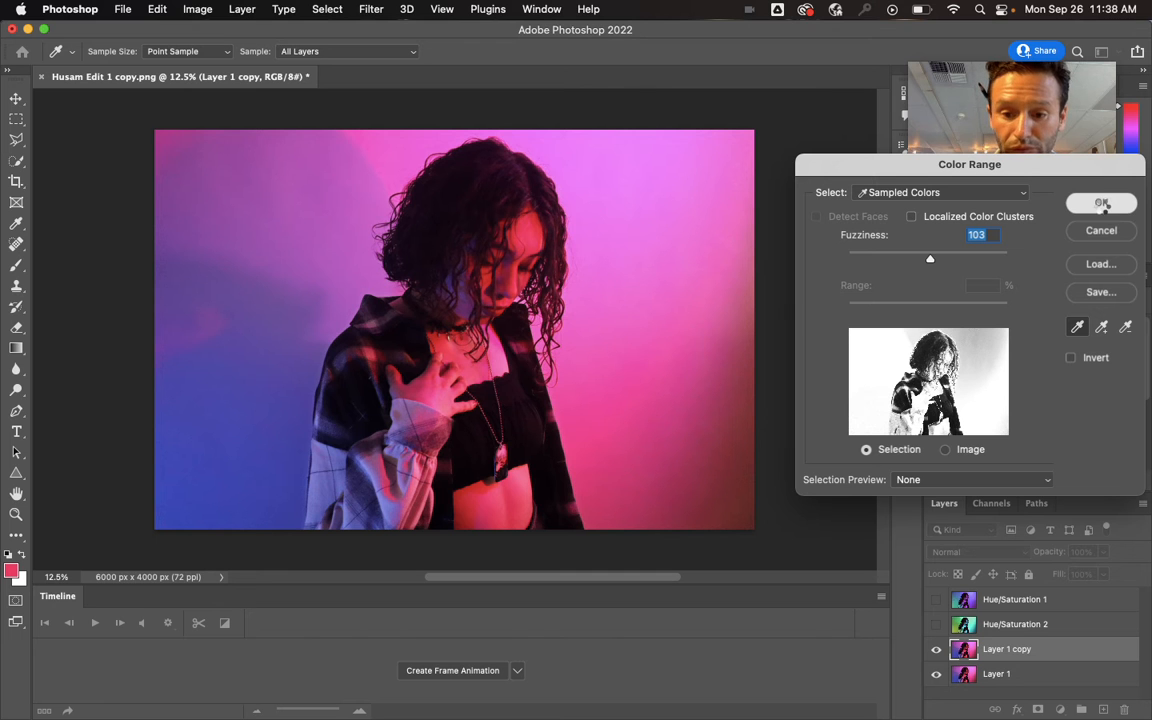
left_click(1101, 203)
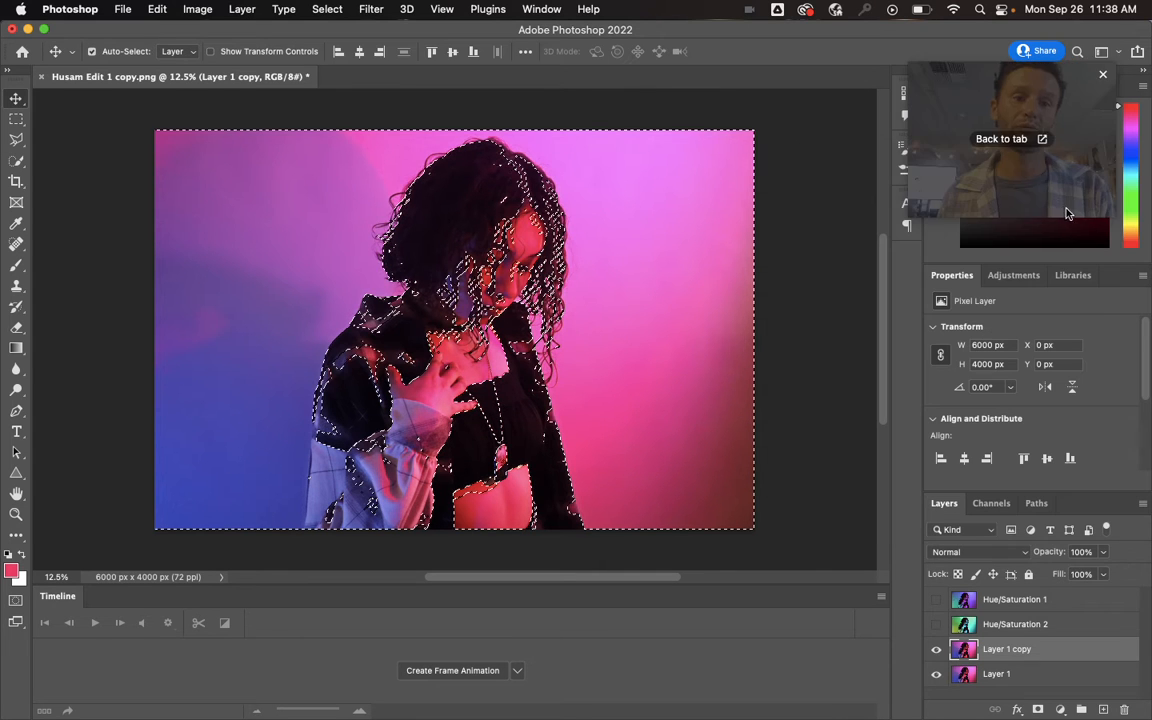
- Apply Select and Mask to the new selection with the remembered 15 px Feather
left_click(325, 9)
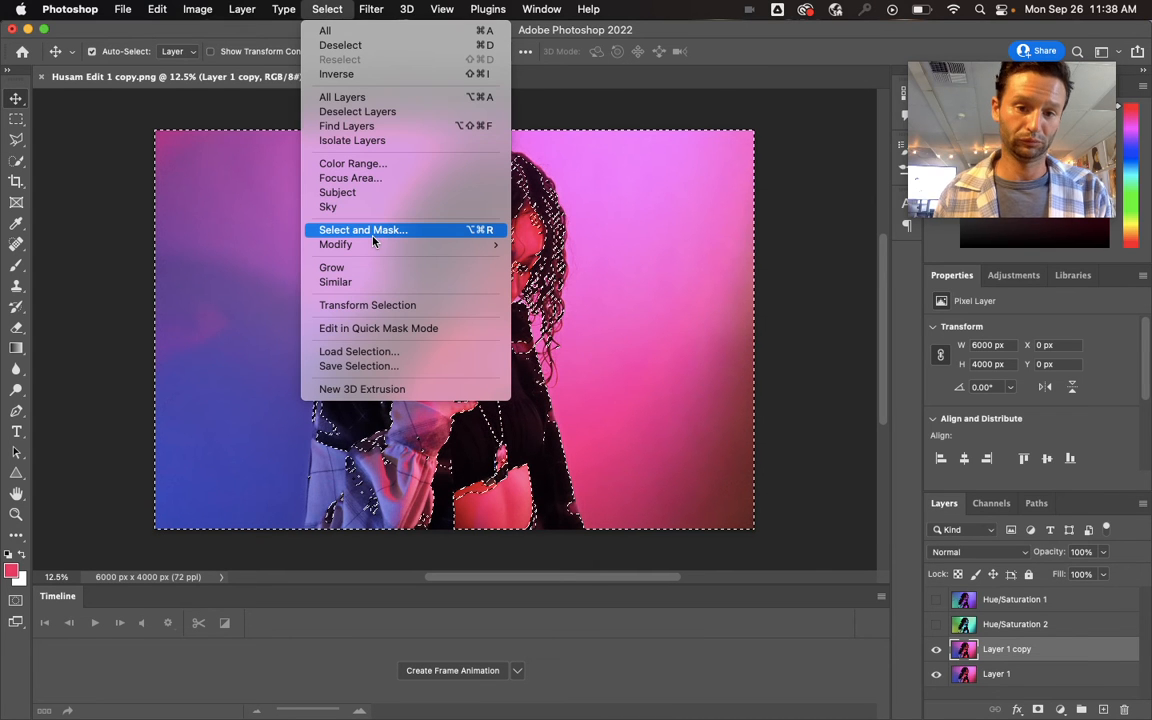
left_click(338, 229)
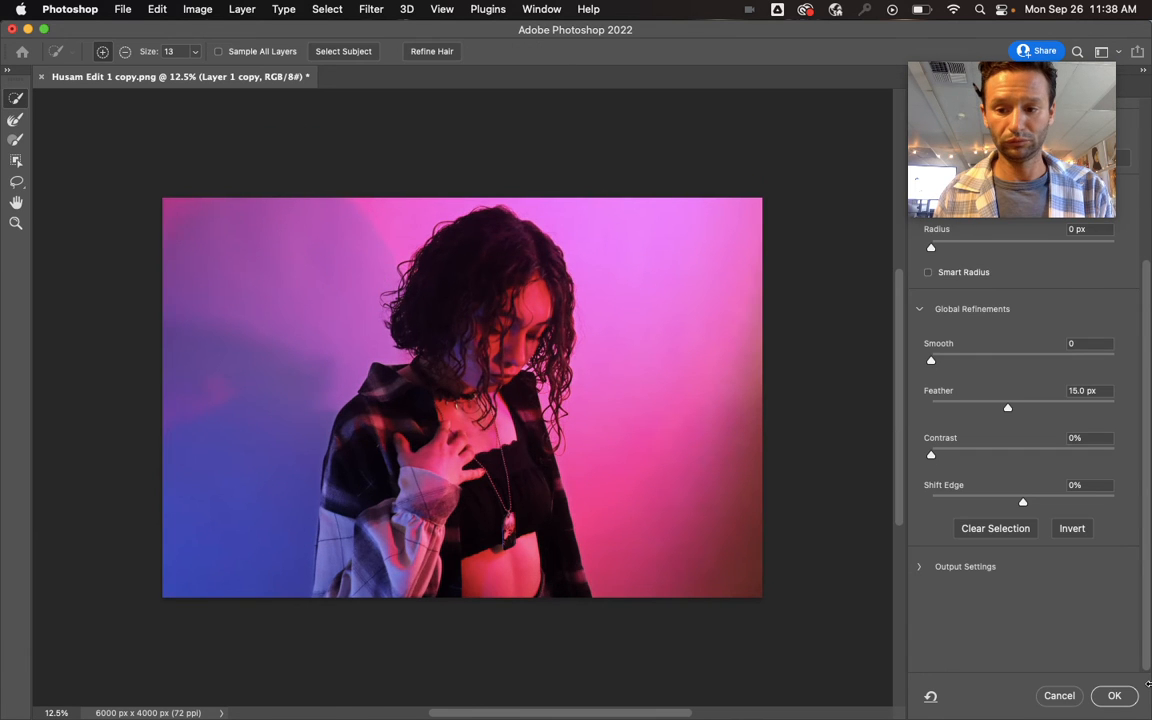
left_click(1112, 695)
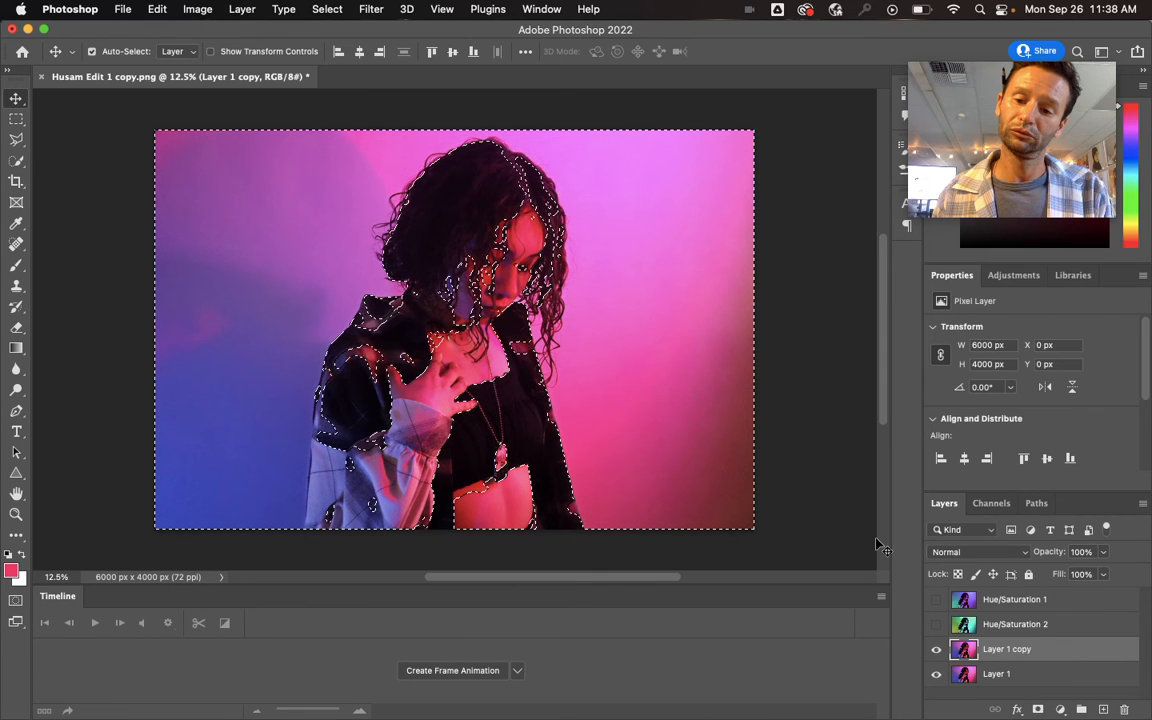
- Add a Hue/Saturation adjustment layer from the selection above Layer 1 copy and set its Hue to +69
left_click(1062, 710)
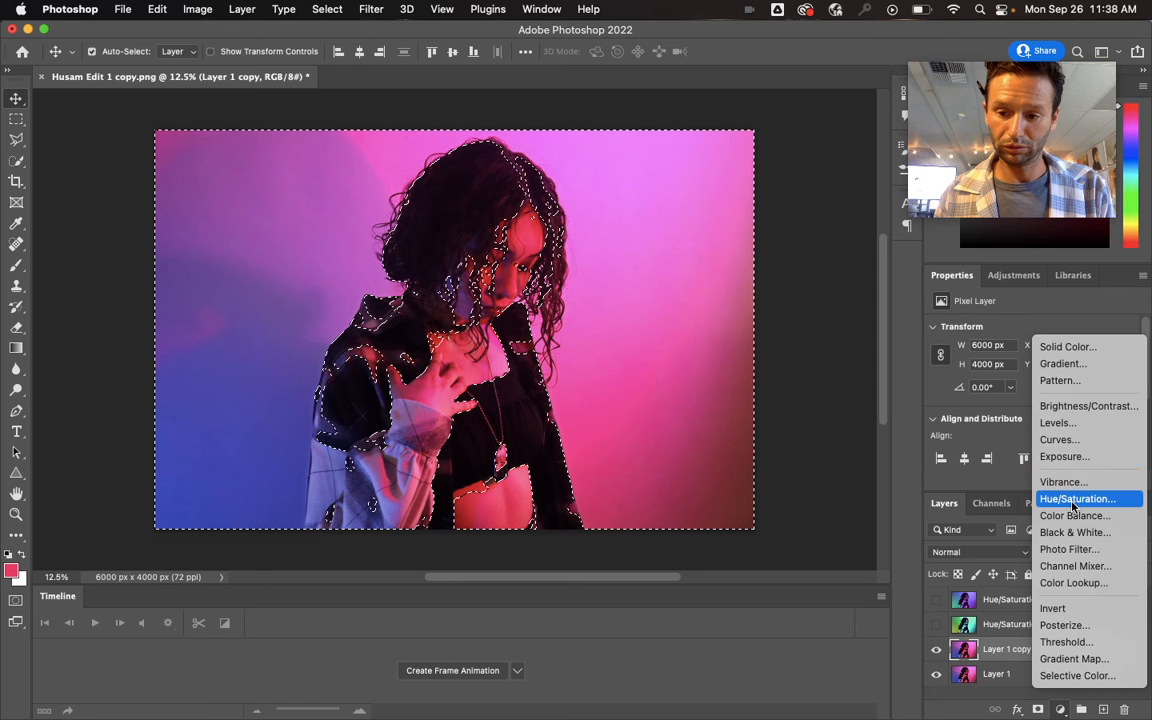
left_click(1075, 499)
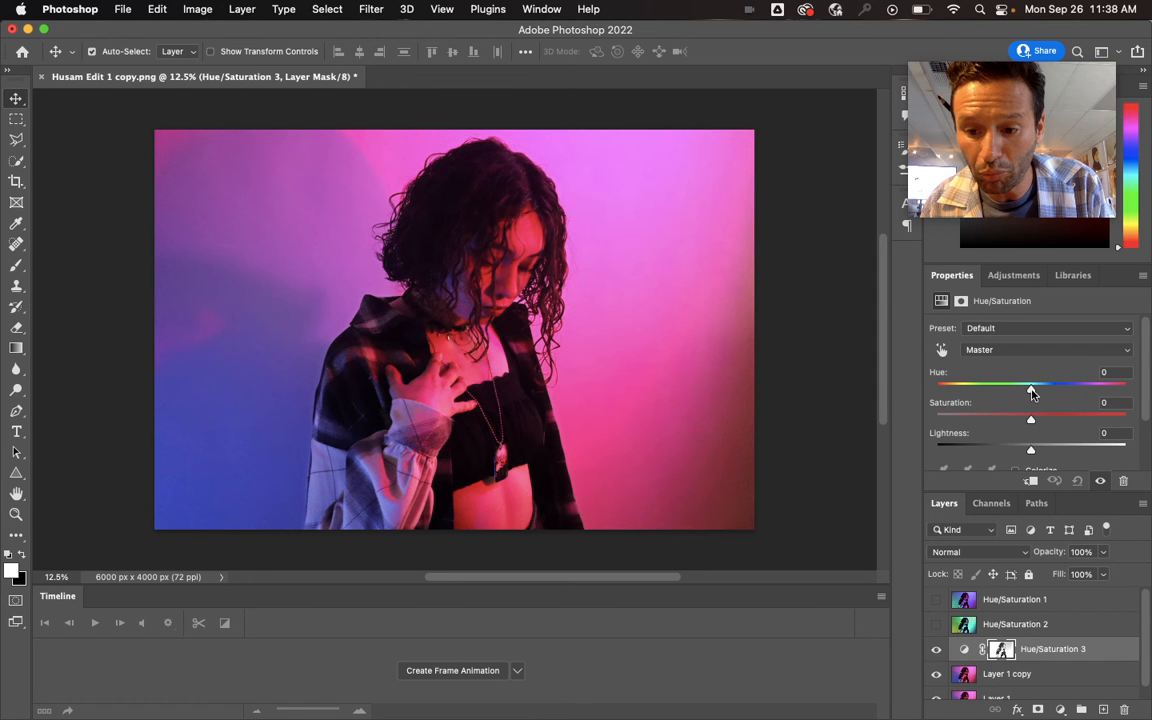
left_click_drag(1033, 393, 1084, 398)
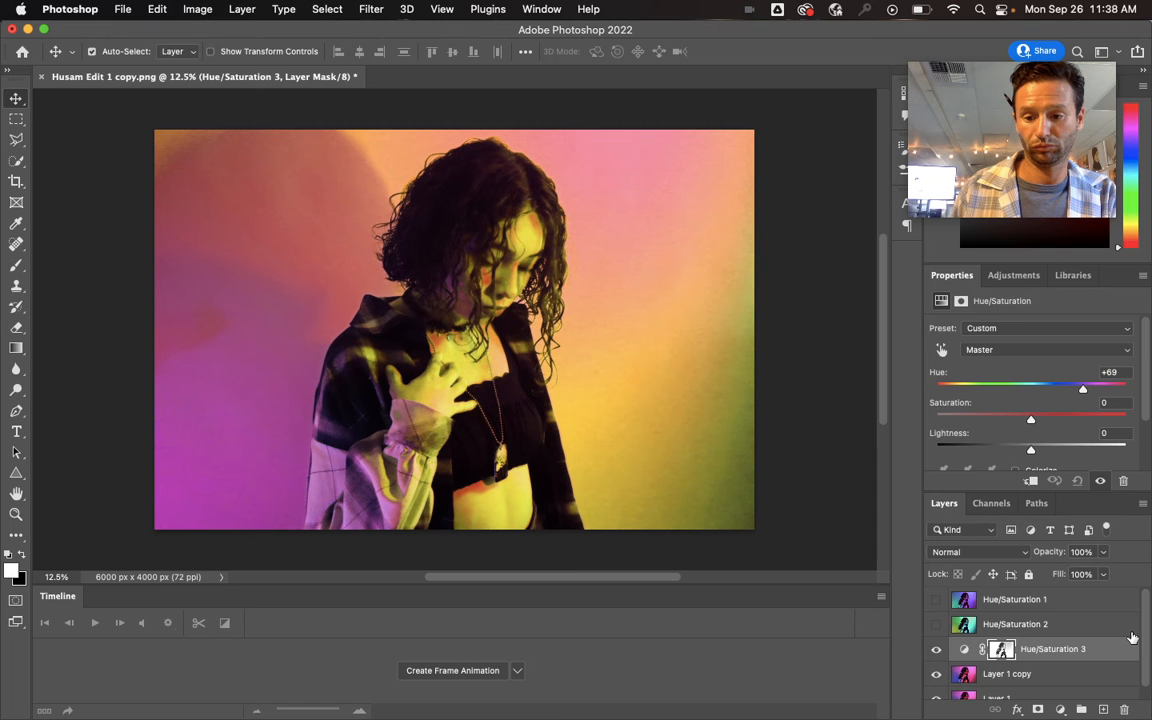
- Merge the Hue/Saturation 3 adjustment layer with Layer 1 copy
right_click(1045, 674)
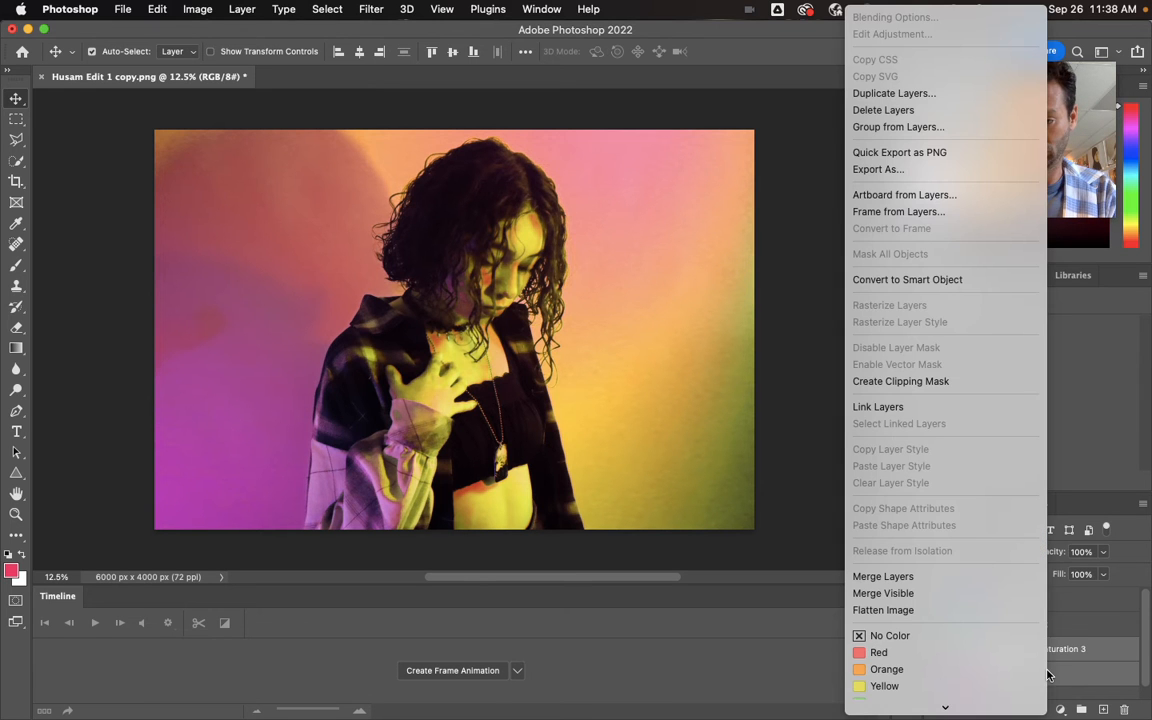
left_click(937, 577)
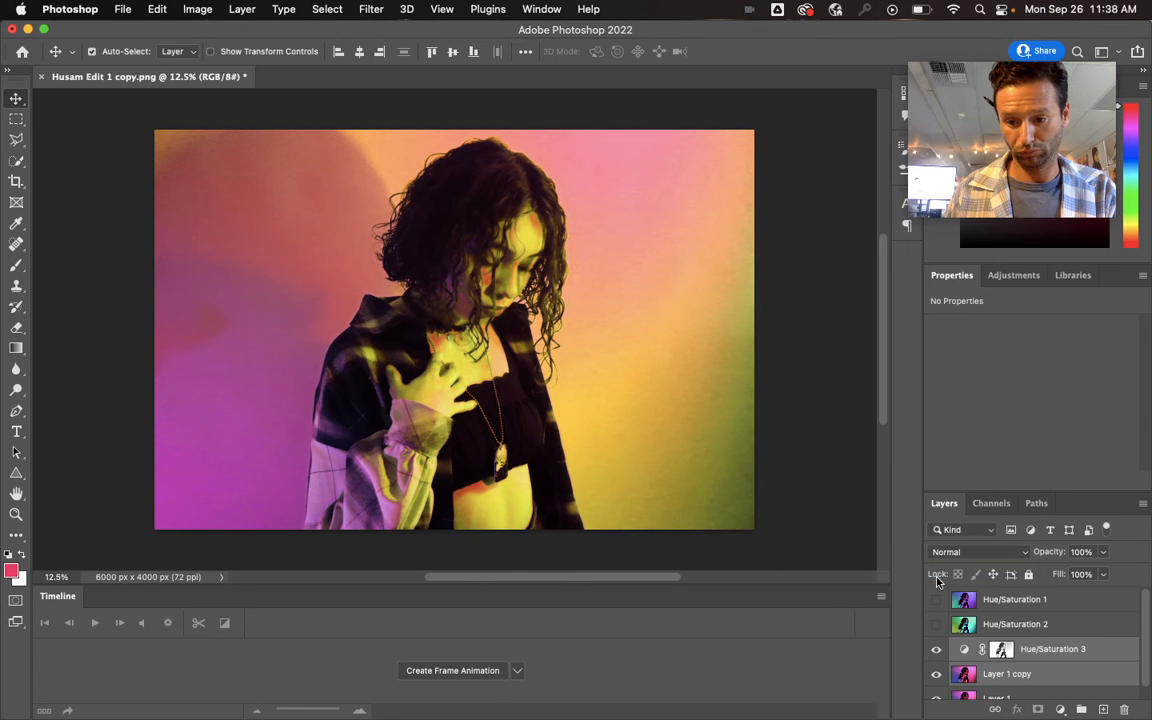
scroll(937, 581, "down", 1)
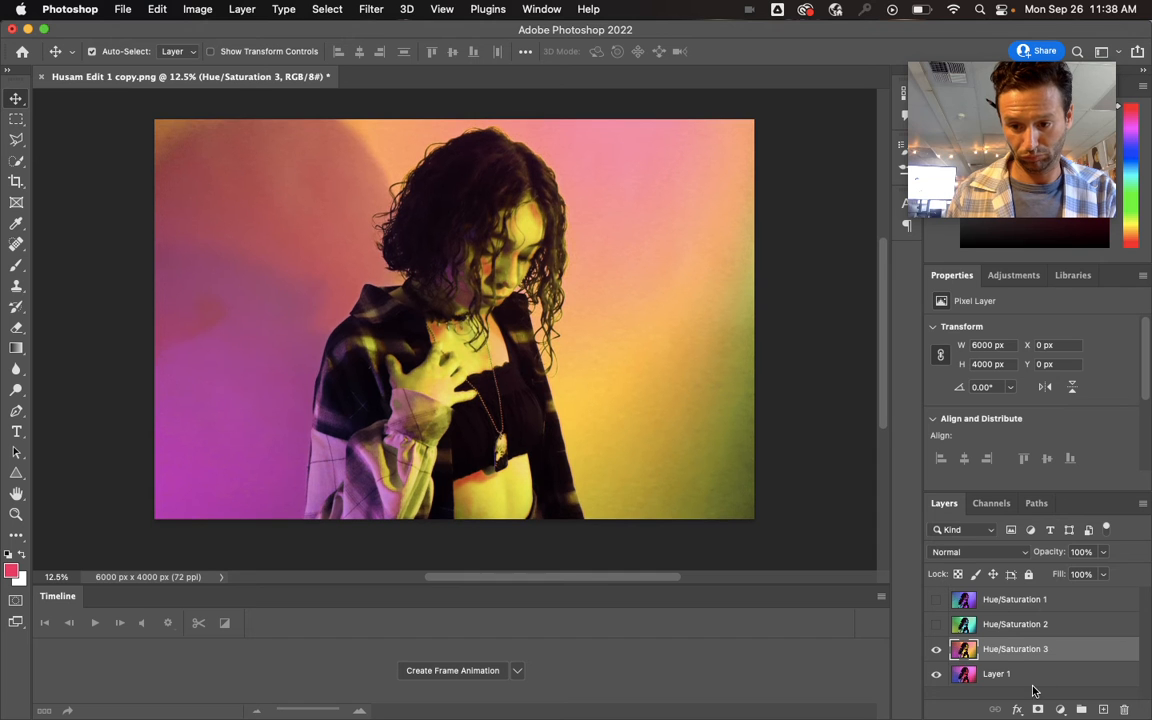
- Duplicate Layer 1 once more and hide the merged Hue/Saturation 3 layer
left_click_drag(1033, 677, 1103, 709)
left_click(936, 650)
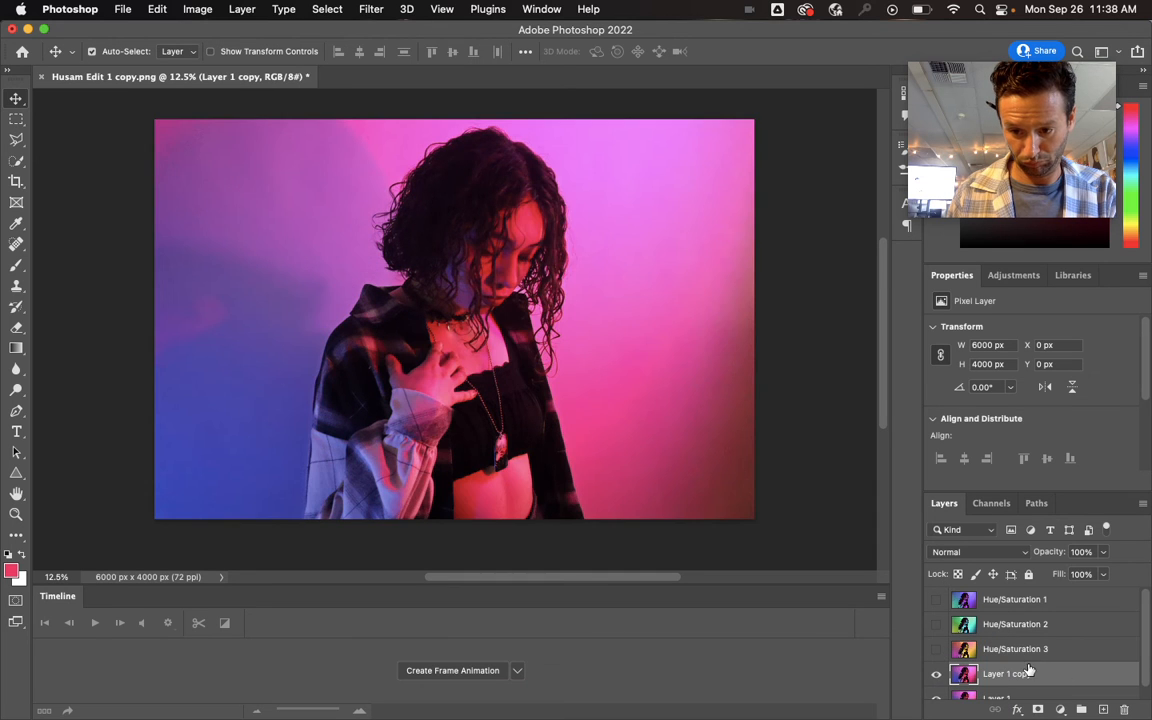
- Select the sampled colors on the latest Layer 1 copy using Color Range with Fuzziness 103
left_click(326, 10)
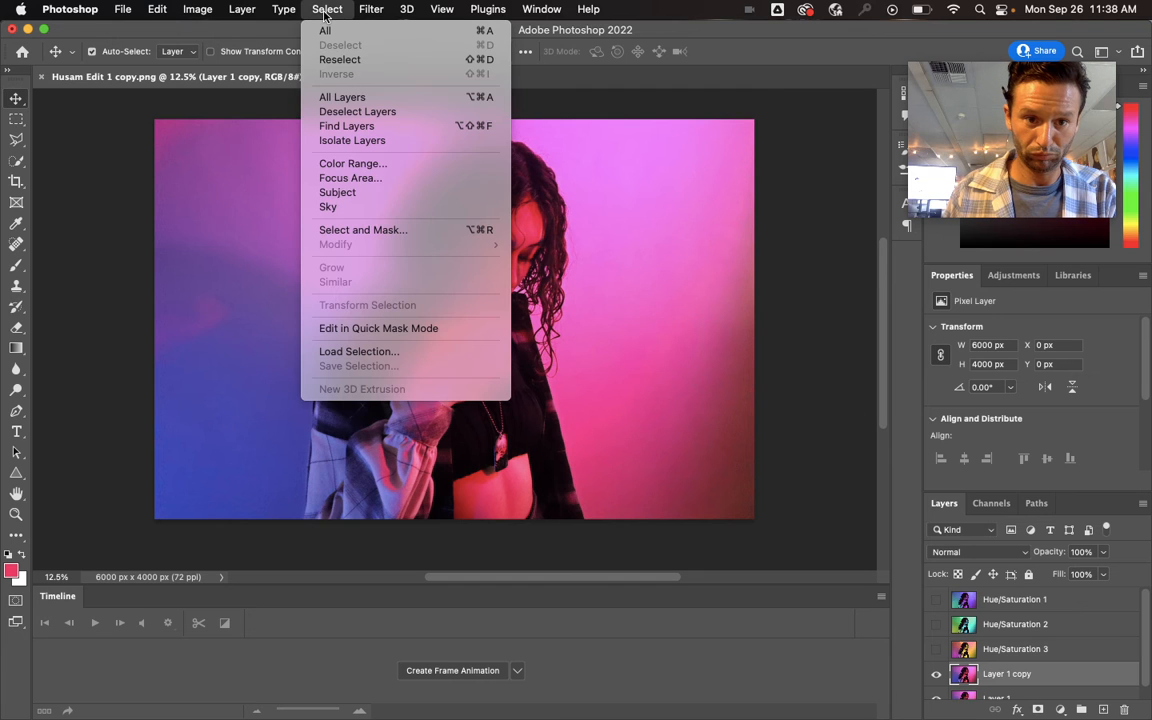
left_click(362, 163)
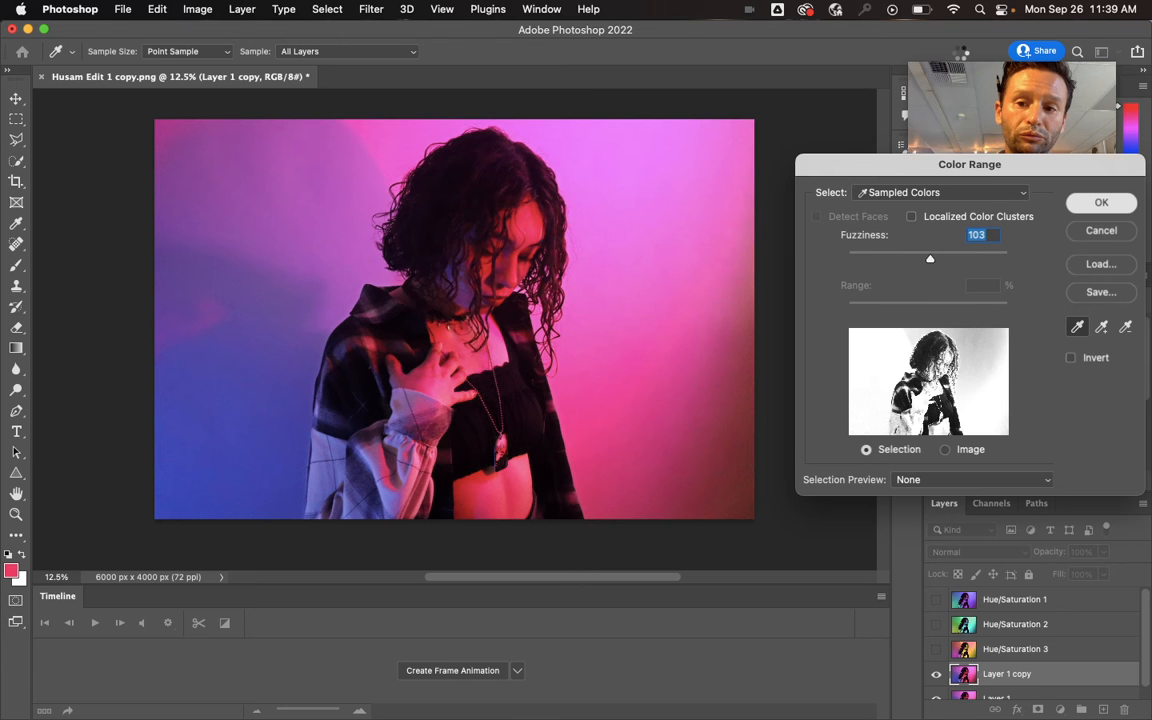
left_click(1101, 202)
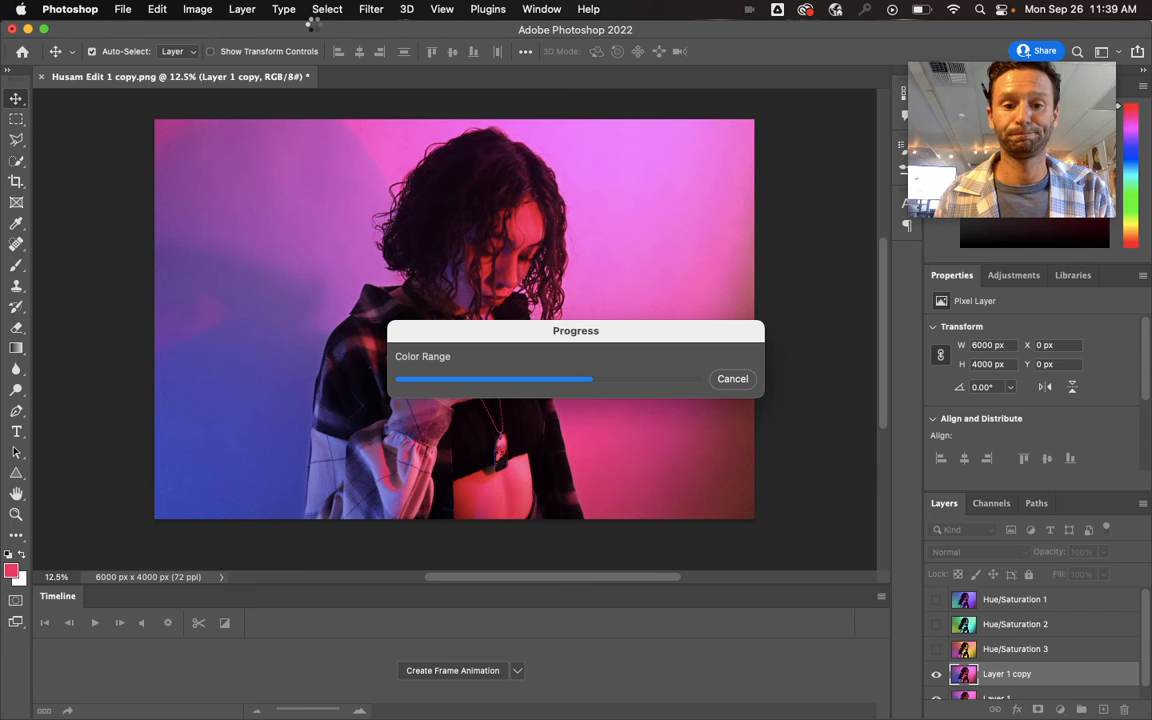
- Refine the color selection in Select and Mask with a 15 px Feather
left_click(327, 9)
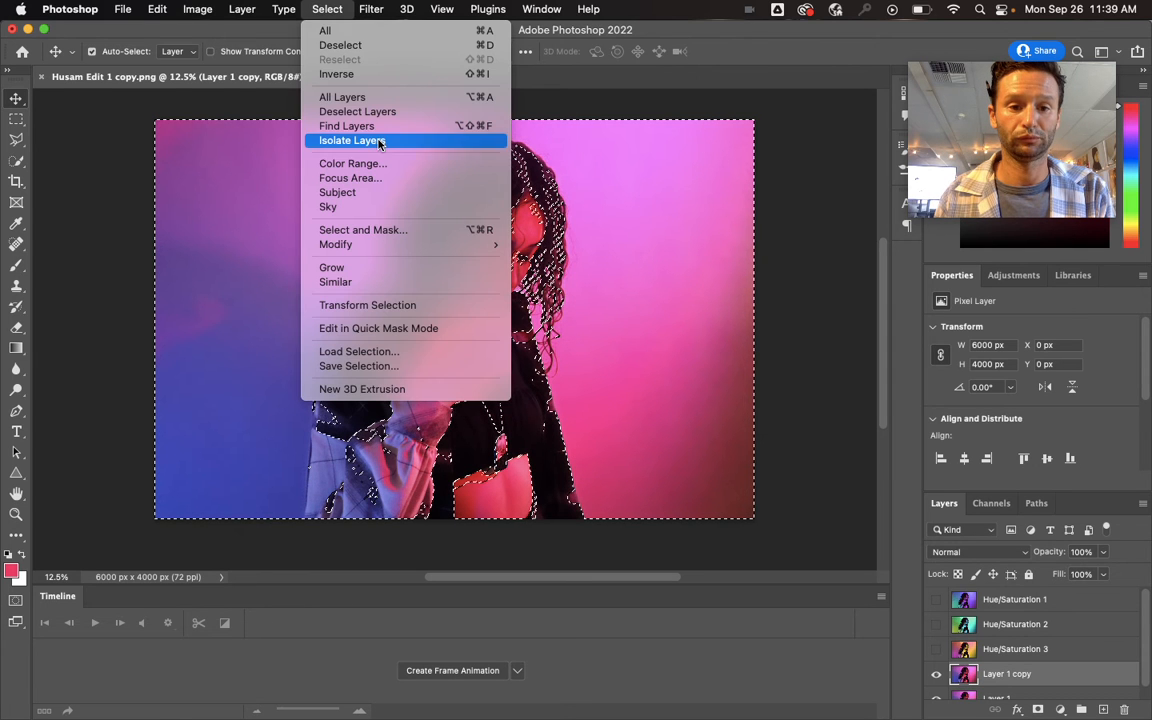
left_click(387, 231)
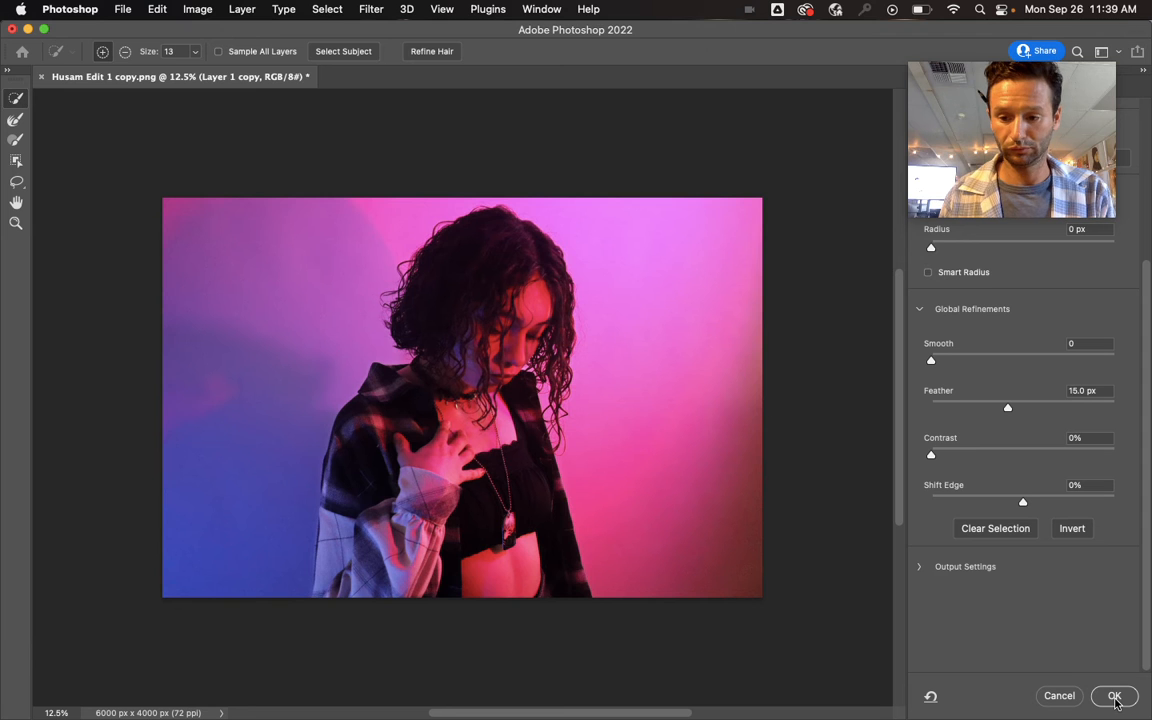
key("Return")
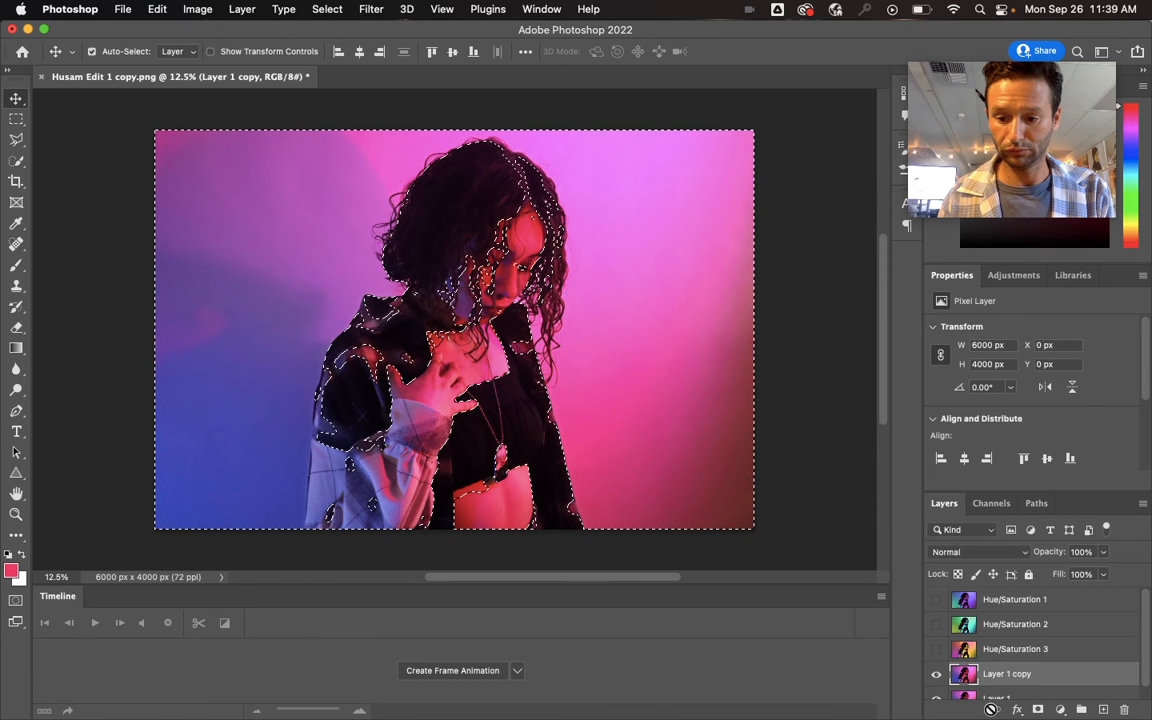
- Add a Hue/Saturation adjustment layer from the selection above Layer 1 copy and set its Hue to +110
left_click(1060, 710)
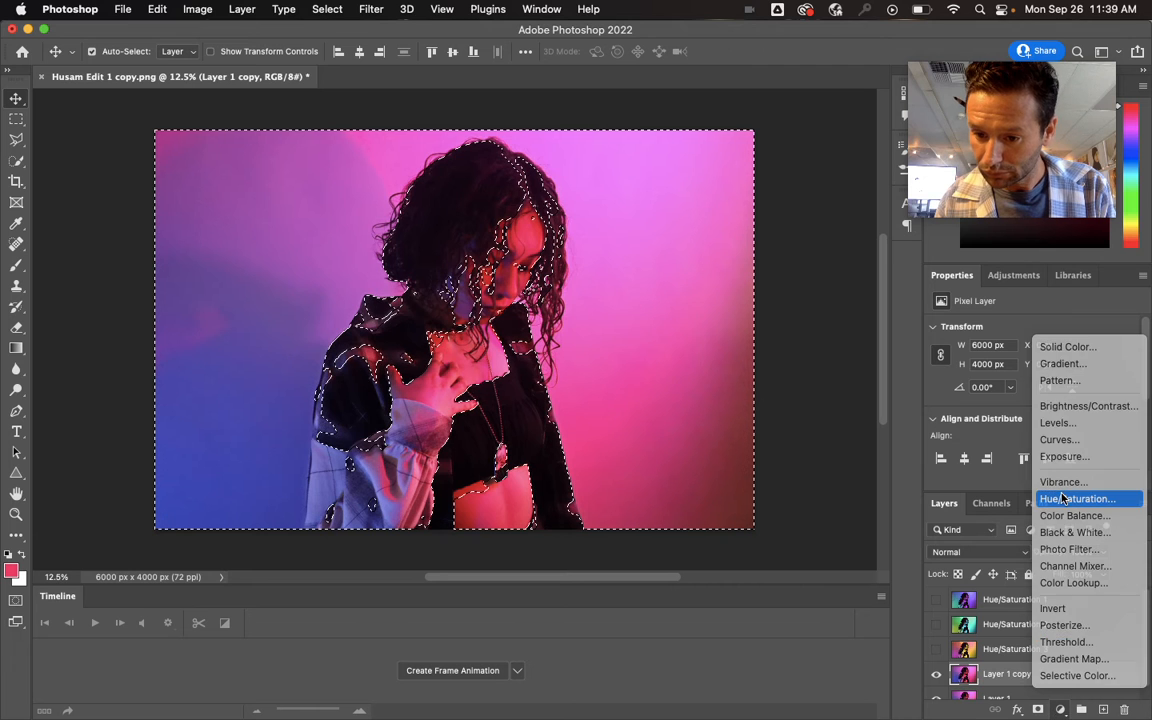
left_click(1068, 496)
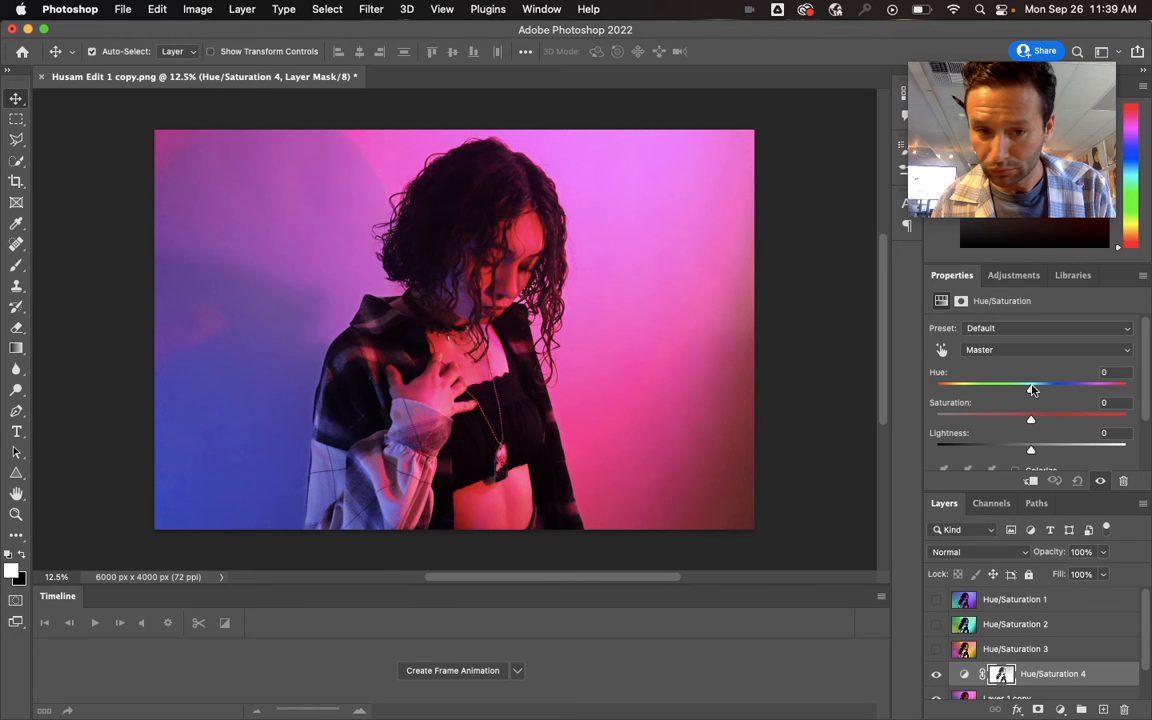
left_click_drag(1033, 390, 1100, 390)
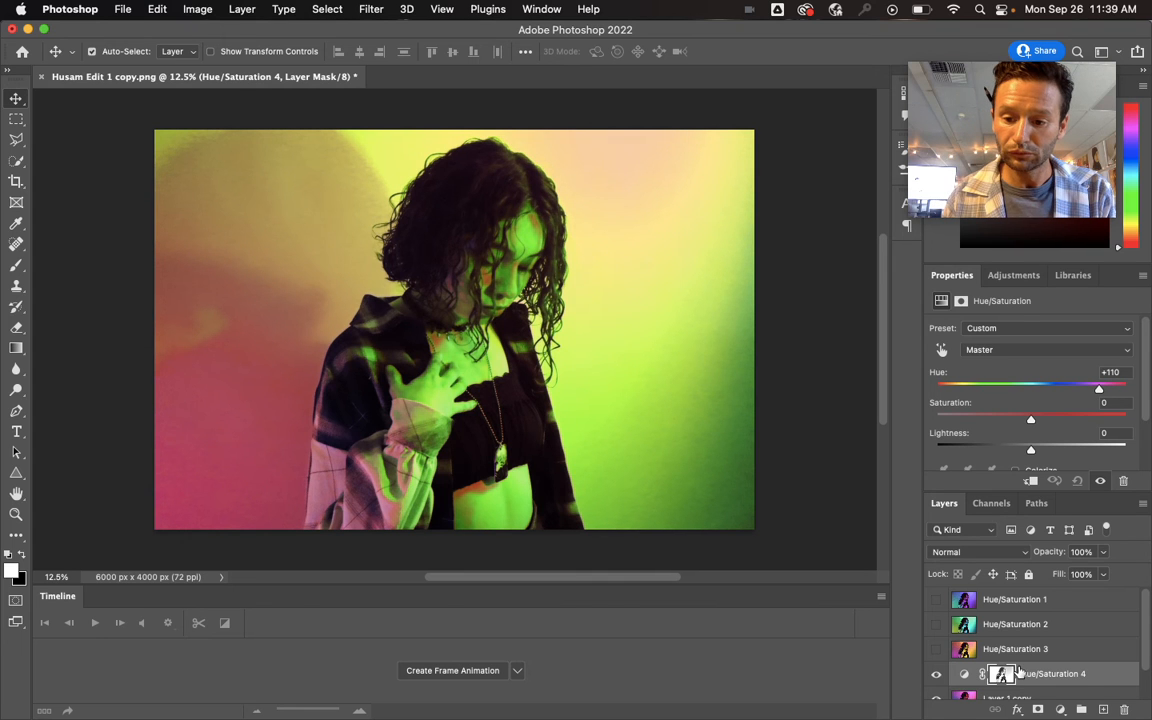
- Merge the Hue/Saturation 4 adjustment layer with Layer 1 copy
scroll(1075, 673, "down", 1)
left_click(1075, 670)
right_click(1075, 676)
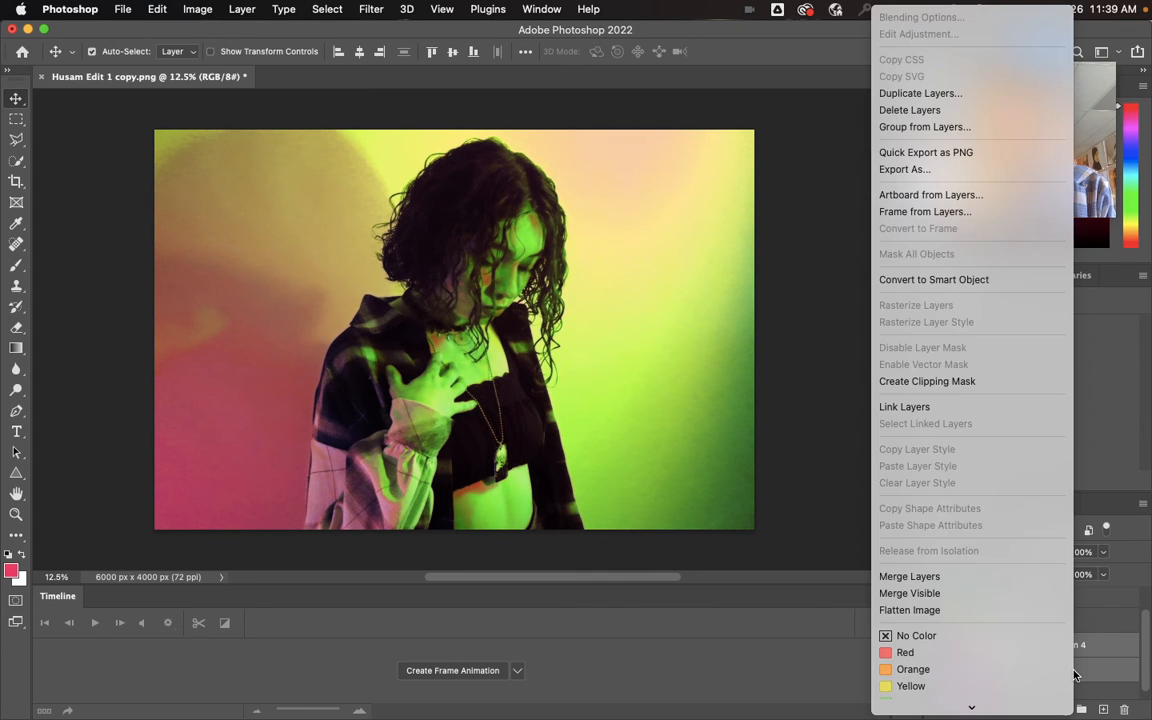
left_click(1034, 576)
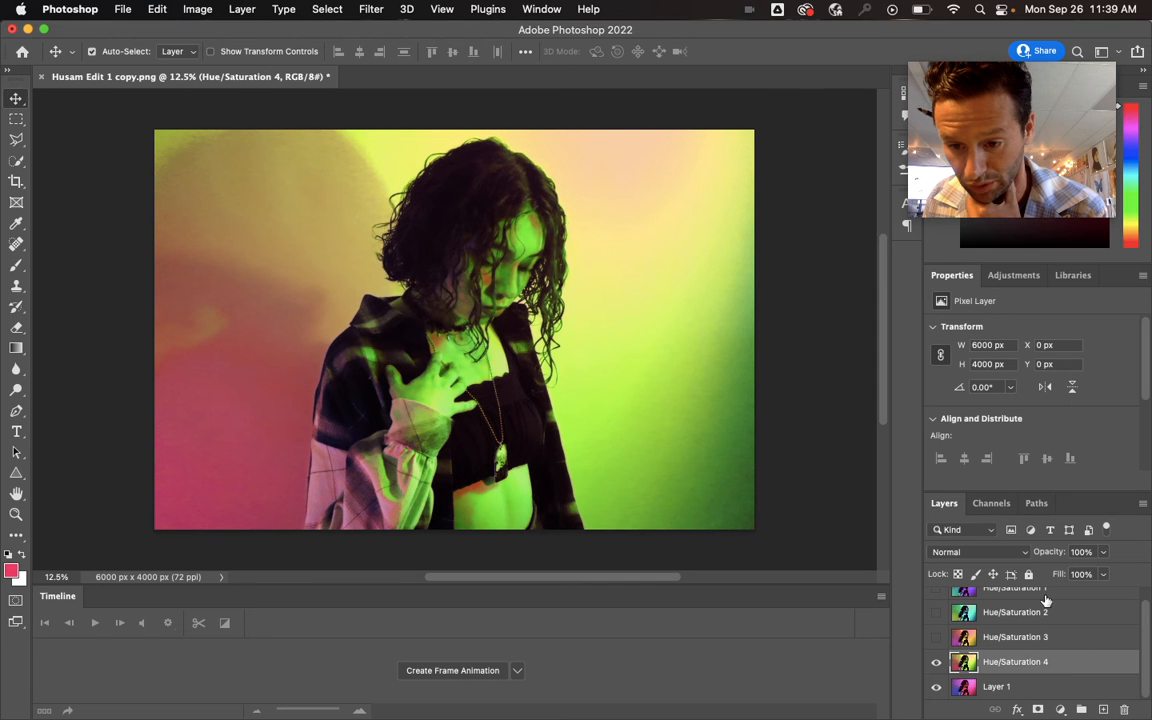
- Move the Hue/Saturation 1 layer below Layer 1 in the stack and make all hidden layers visible
left_click_drag(1046, 600, 1061, 709)
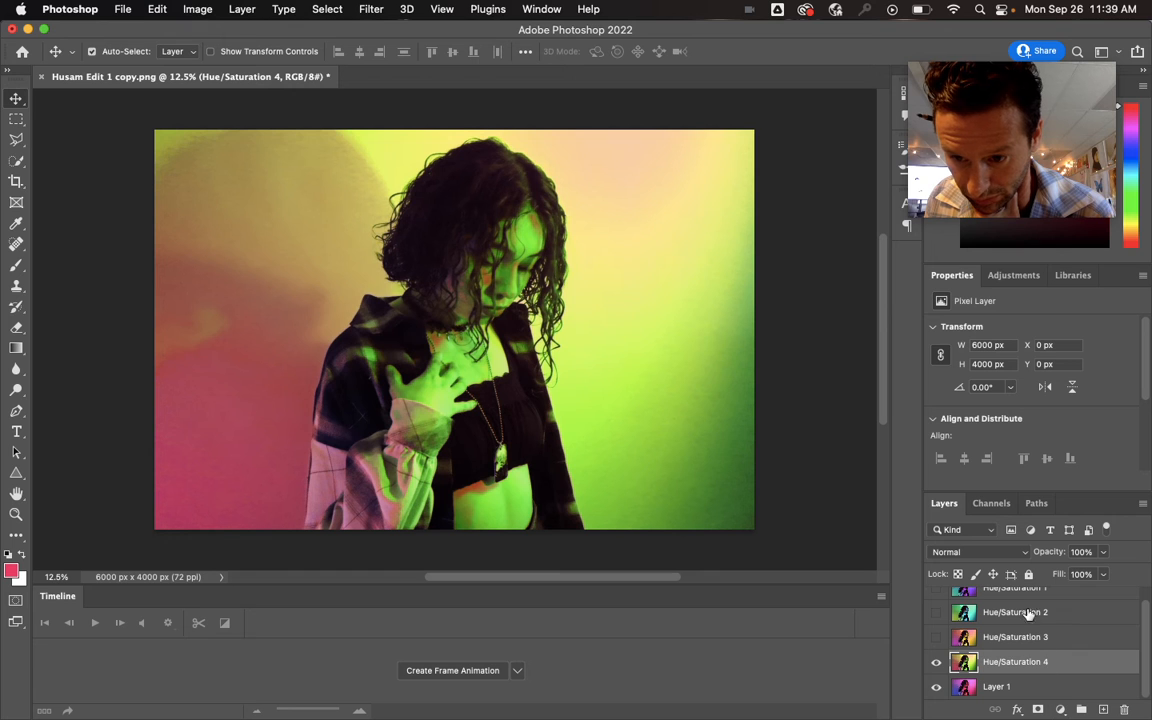
left_click_drag(1012, 589, 1008, 694)
left_click(934, 690)
left_click(935, 613)
left_click(936, 593)
scroll(1014, 646, "up", 1)
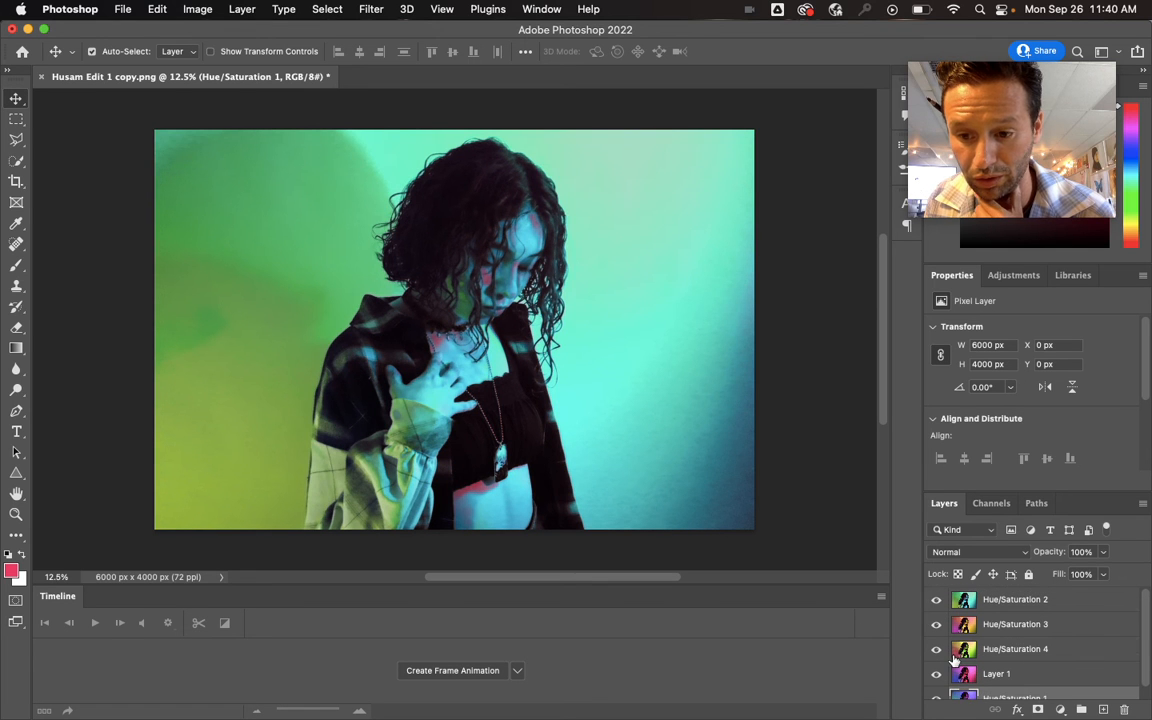
scroll(995, 645, "down", 1)
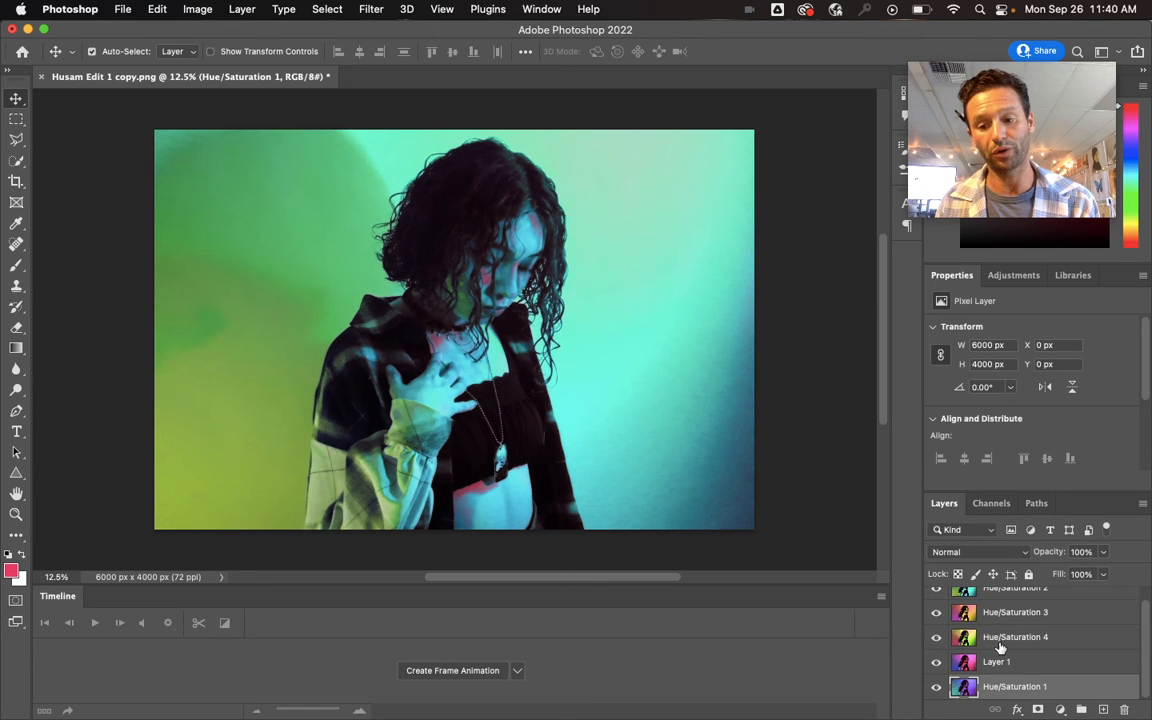
scroll(960, 620, "up", 1)
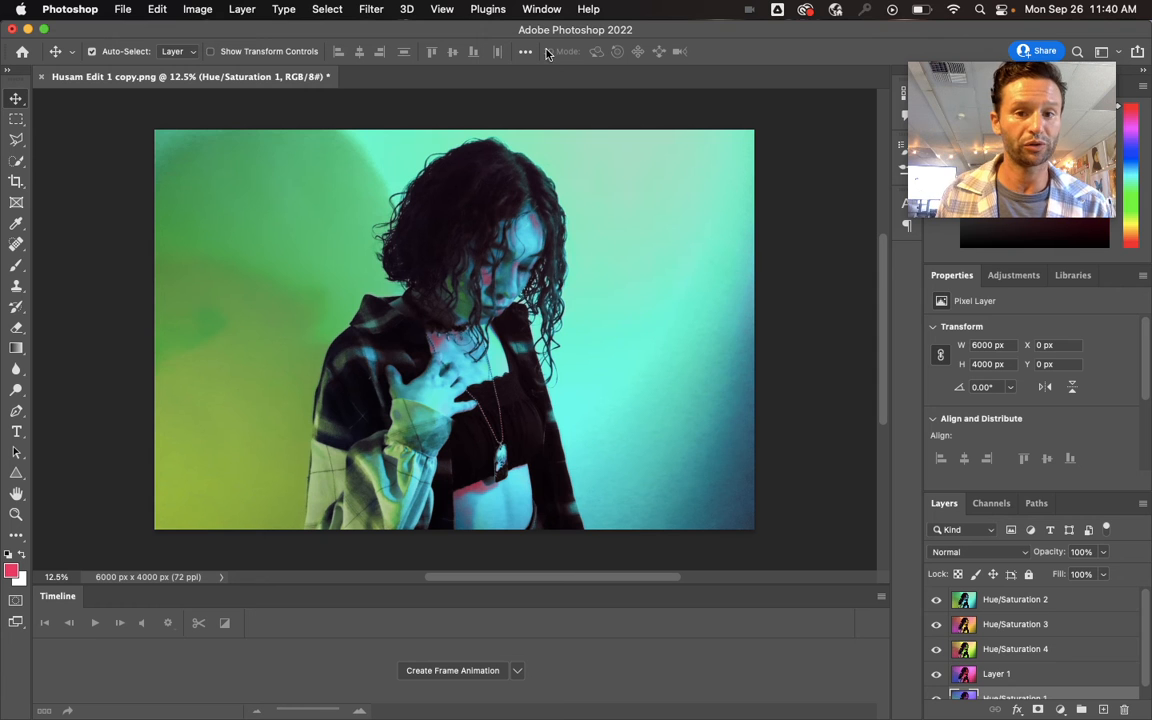
- Enlarge the Timeline area slightly and create a frame animation in it
left_click(545, 10)
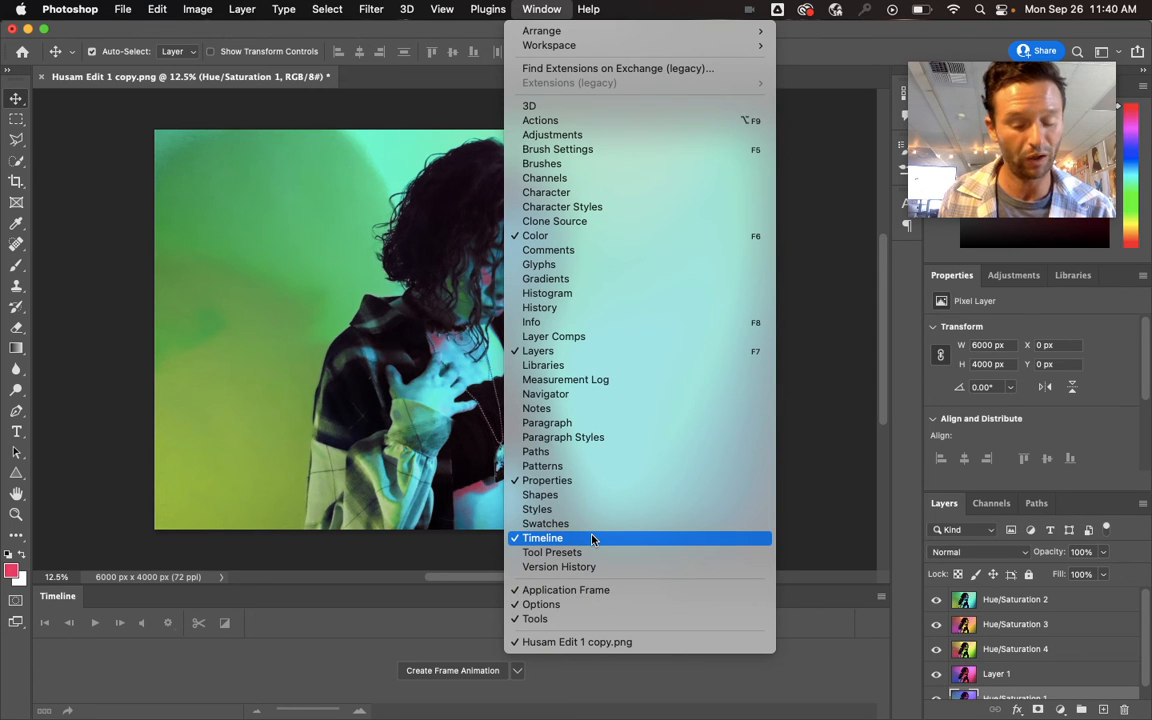
left_click(347, 637)
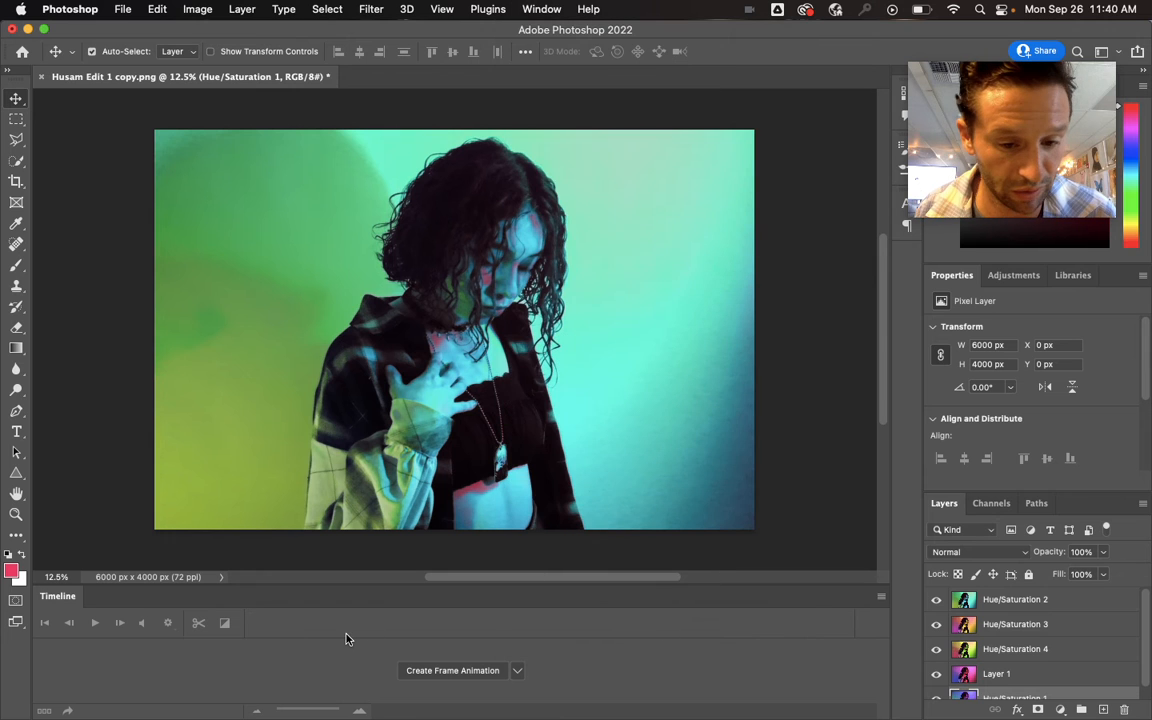
left_click_drag(145, 589, 165, 574)
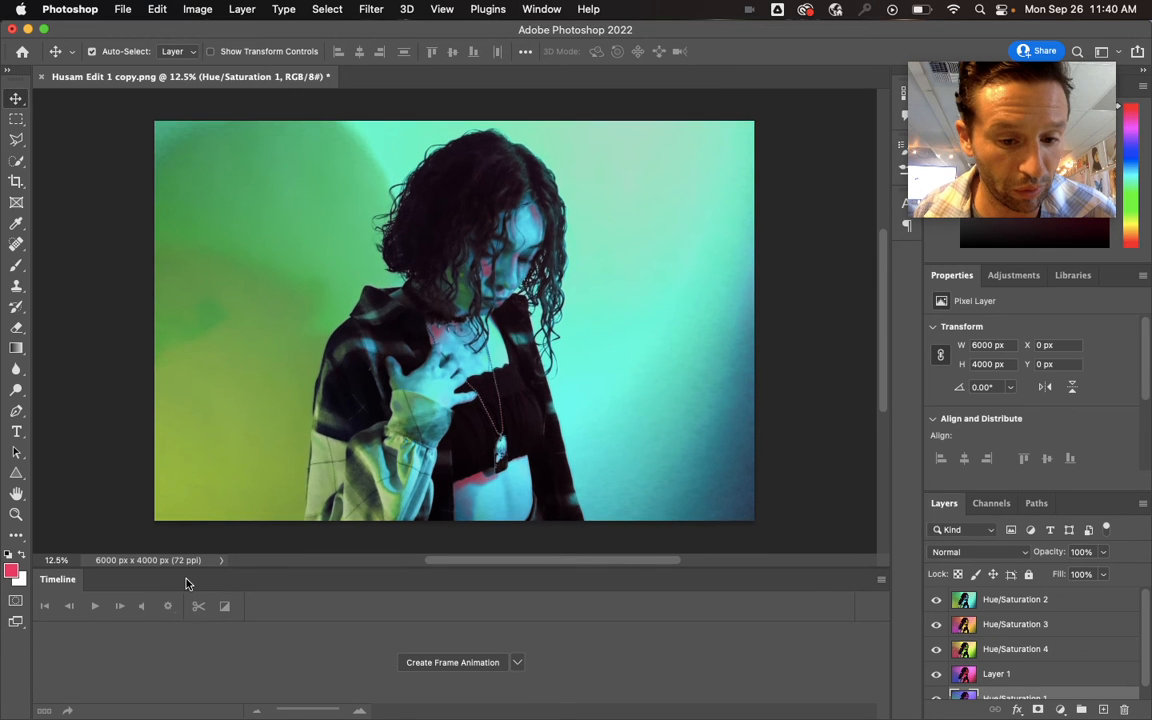
left_click(452, 663)
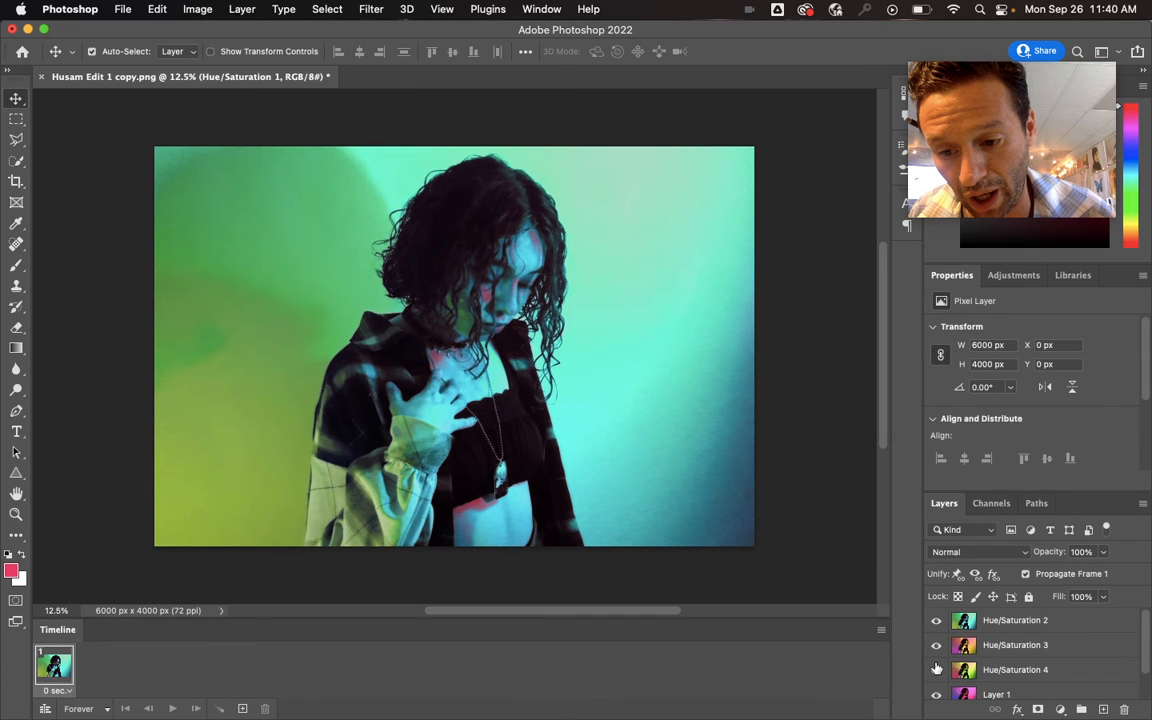
- Make animation frames from the layers, then play the animation briefly and stop it
scroll(936, 668, "down", 2)
left_click(881, 630)
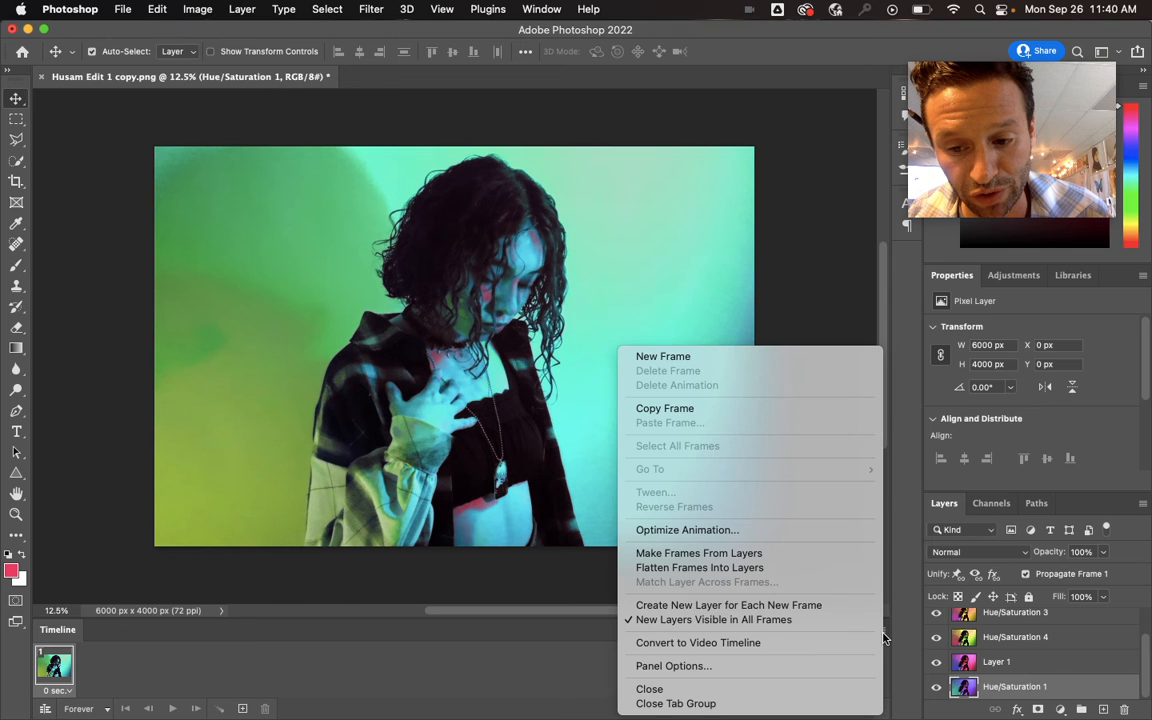
left_click(798, 562)
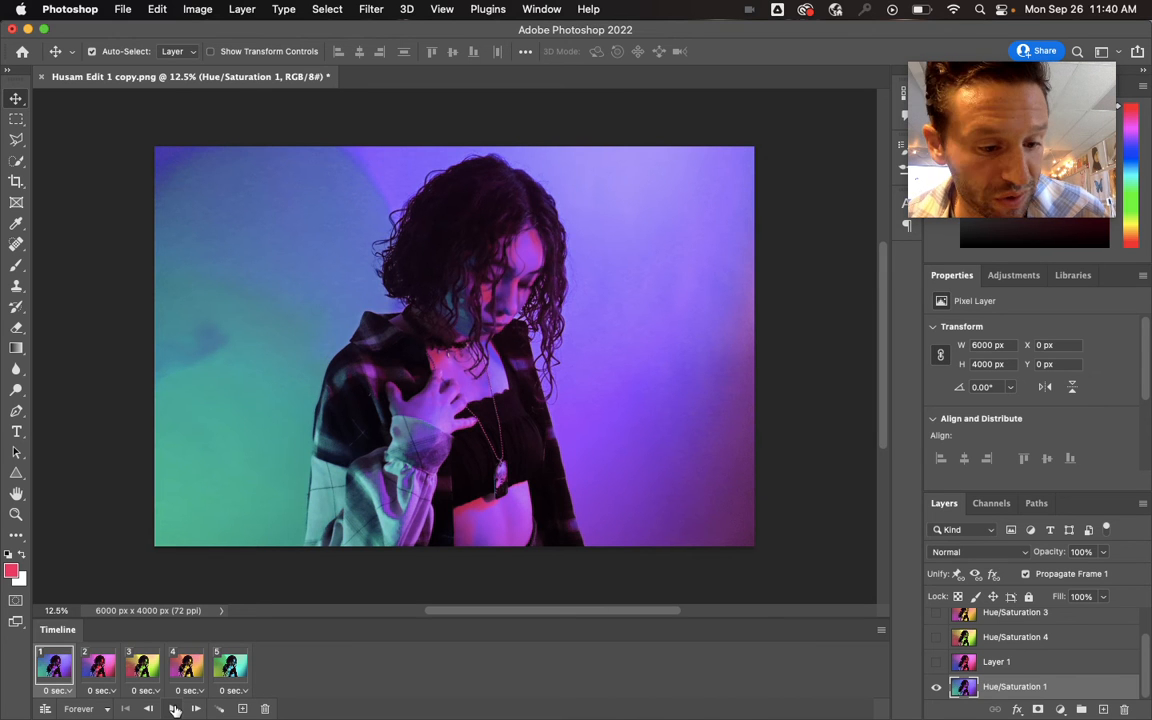
left_click(174, 709)
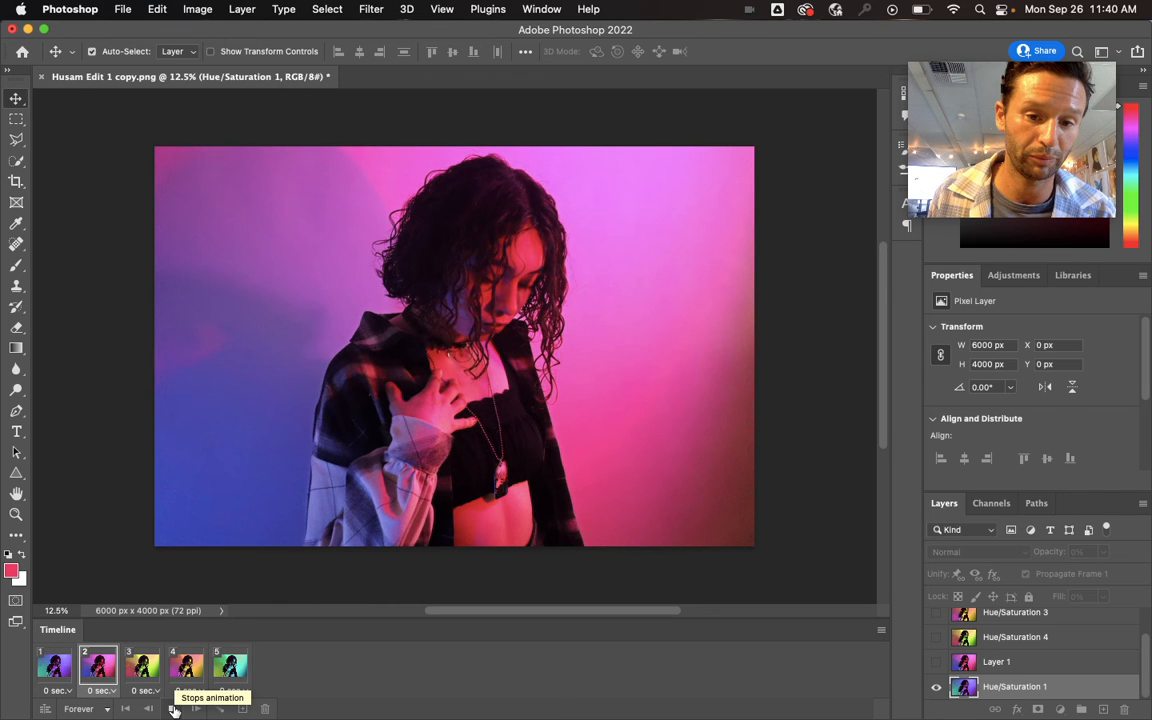
left_click(174, 709)
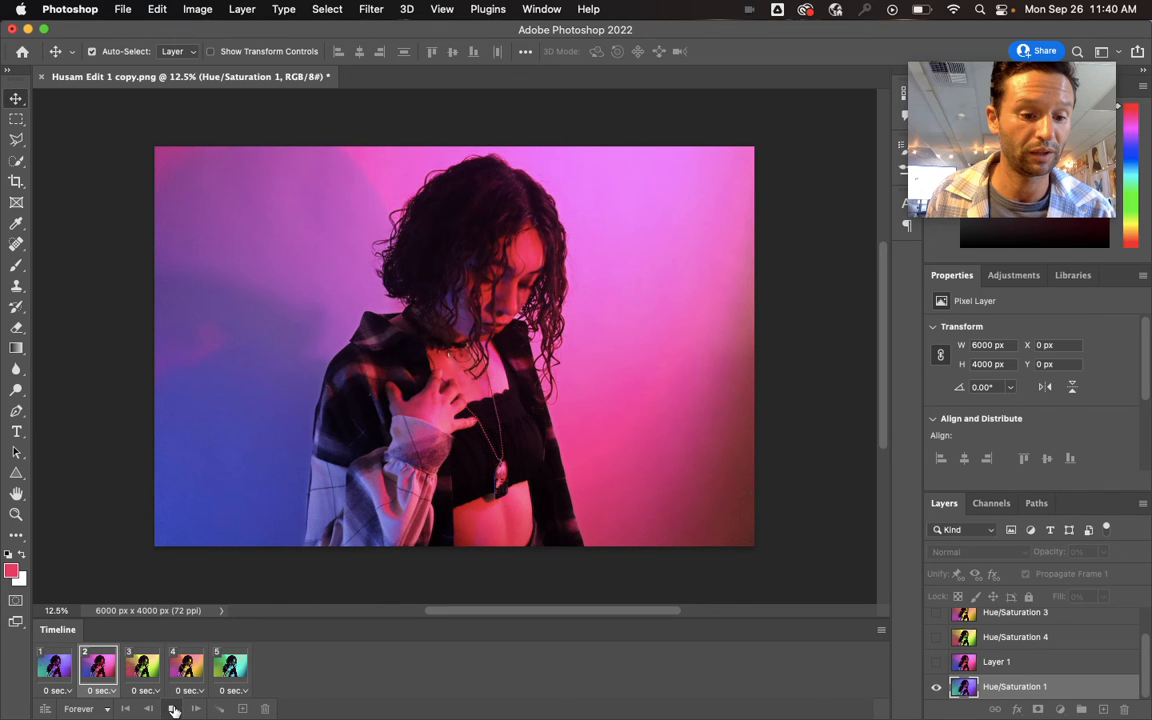
- Set the delay of frames 1, 2 and 3 to 0.1 seconds each
left_click(72, 692)
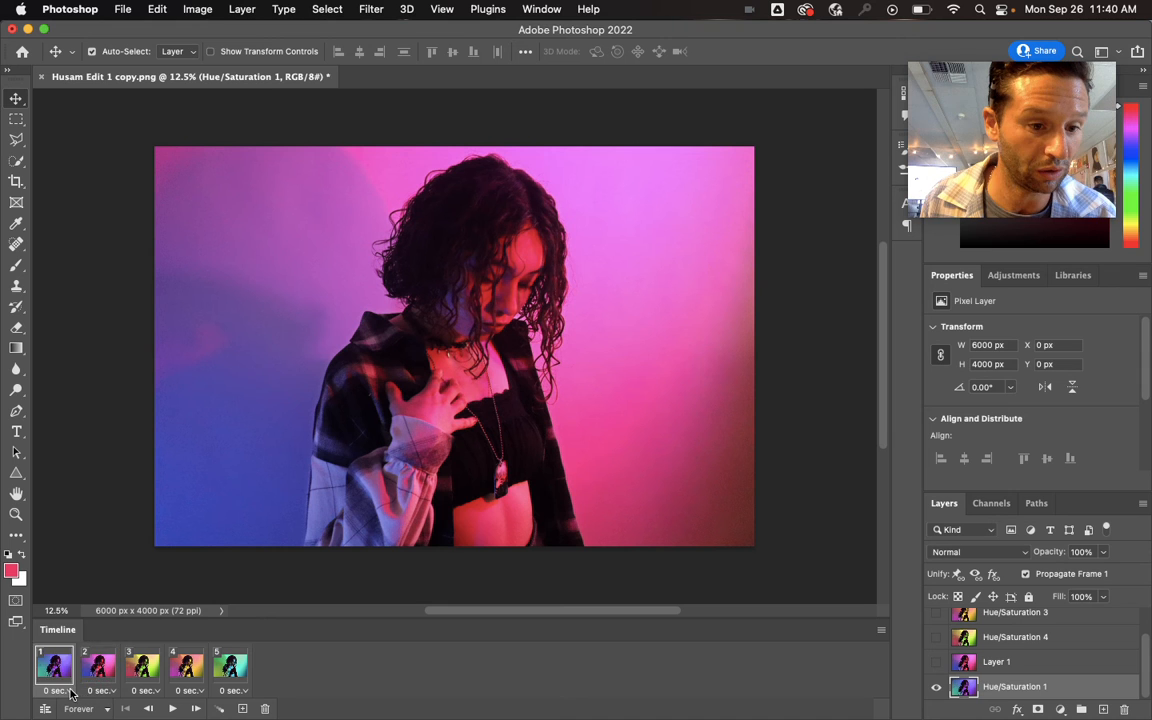
left_click(92, 556)
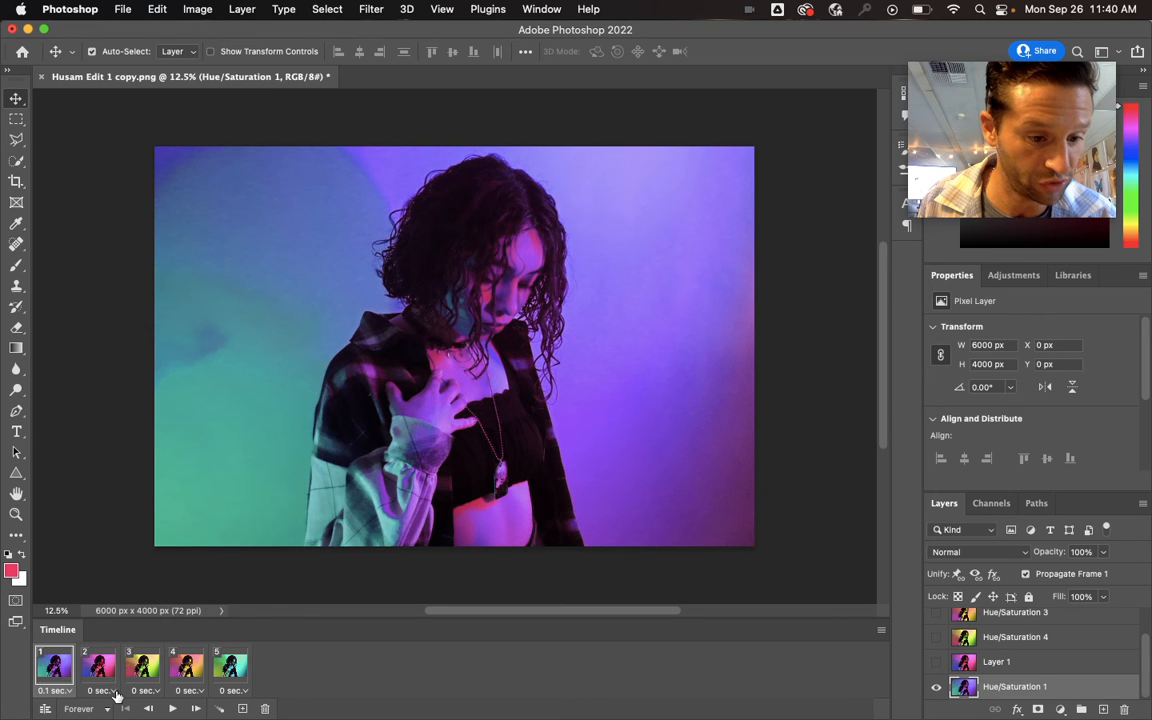
left_click(112, 690)
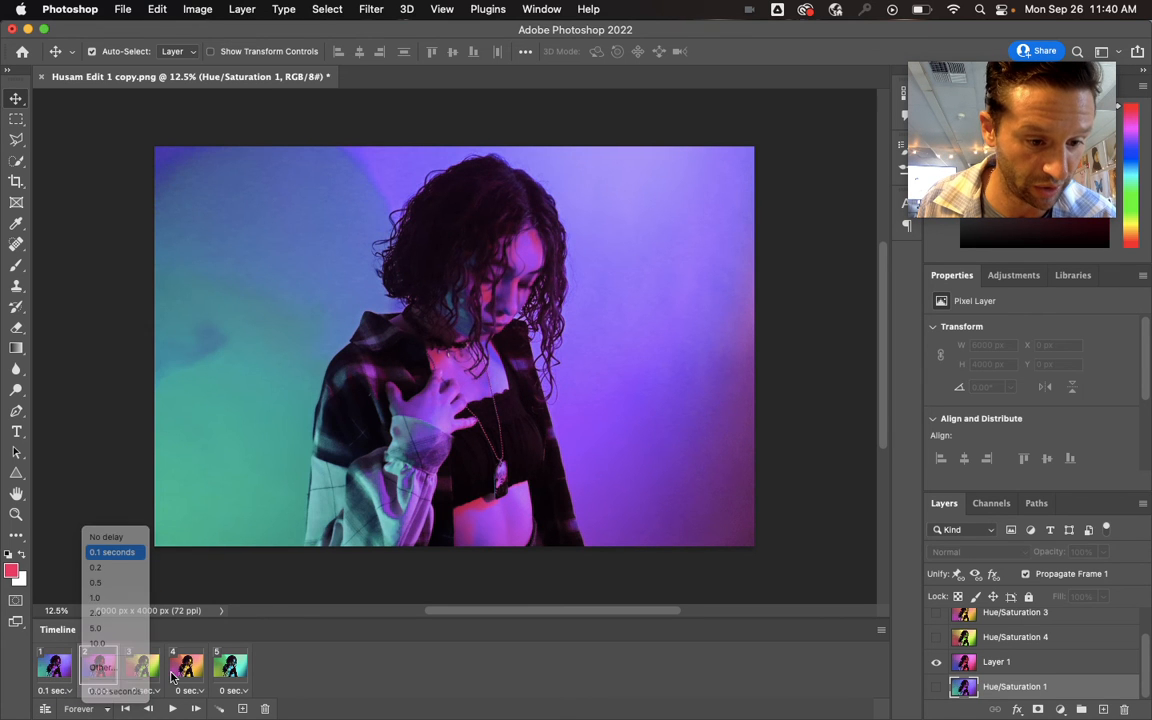
left_click(112, 552)
left_click(152, 690)
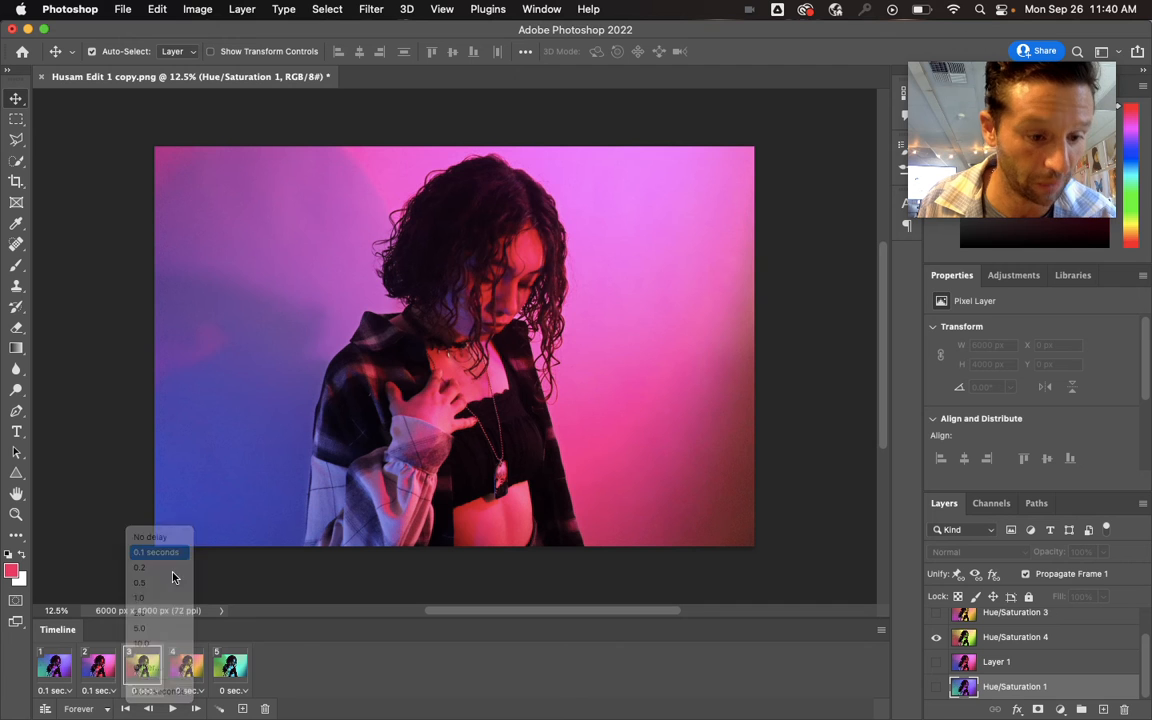
left_click(156, 552)
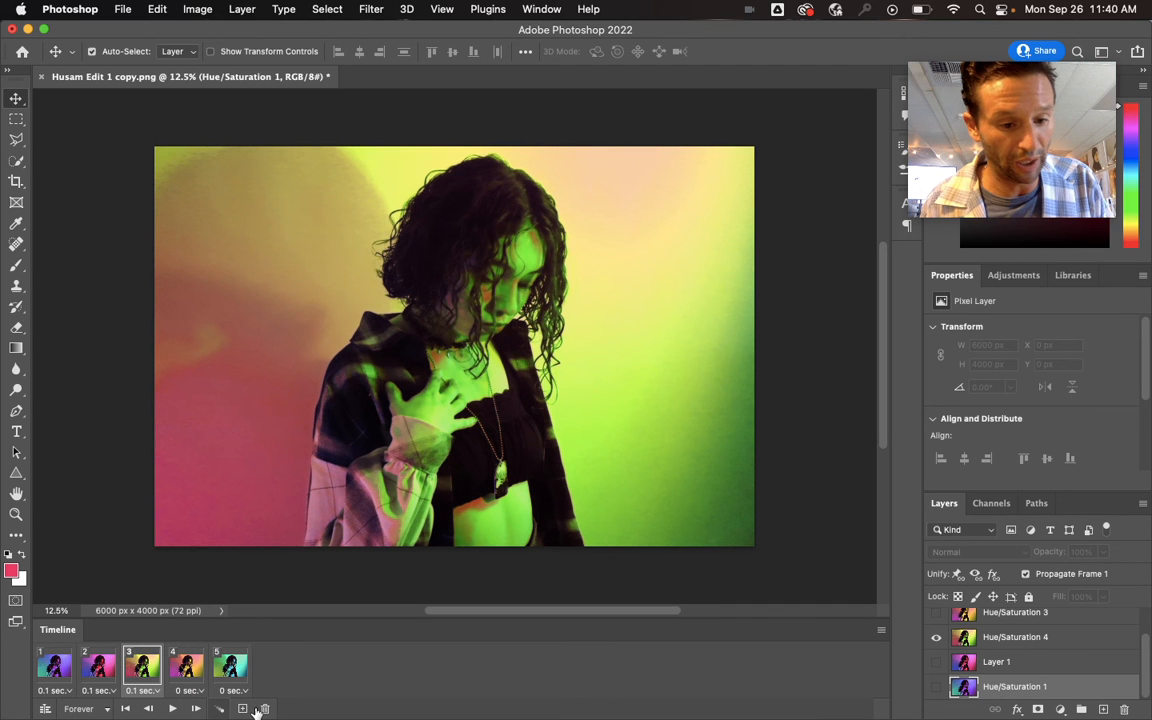
- In frame 5, make the Hue/Saturation 3, Hue/Saturation 4, Layer 1 and Hue/Saturation 1 layers visible
left_click(230, 665)
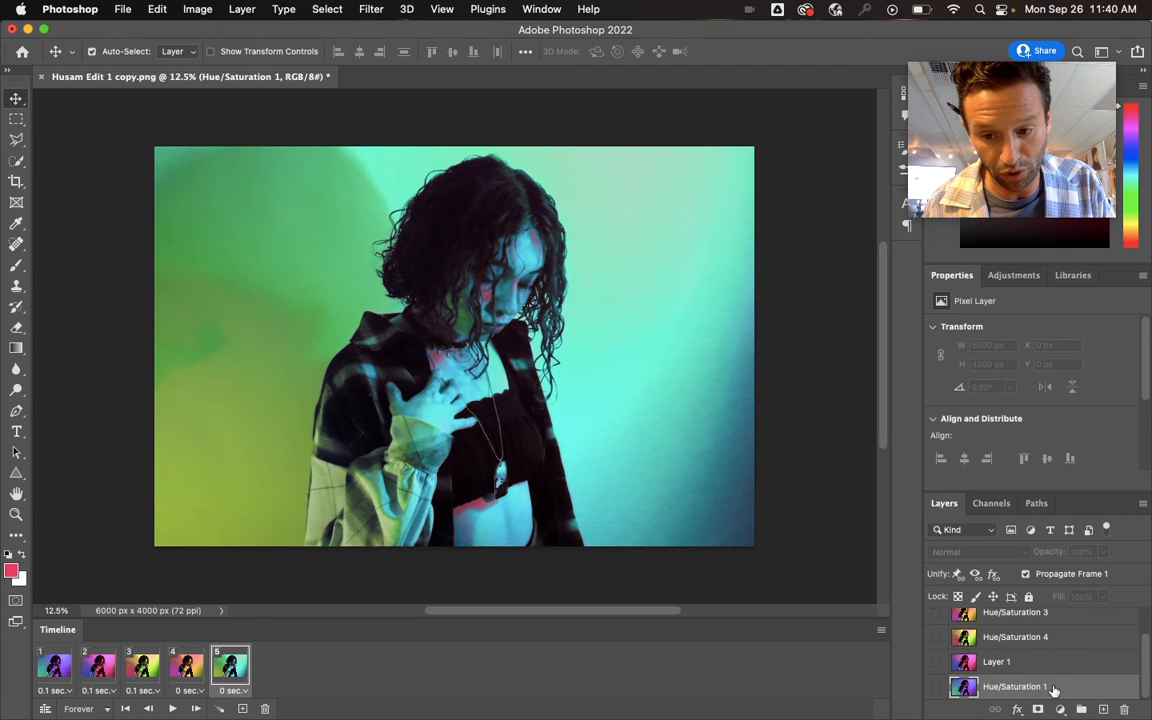
scroll(1053, 690, "up", 3)
left_click(937, 645)
scroll(937, 645, "down", 3)
left_click(938, 641)
left_click(937, 666)
left_click(937, 690)
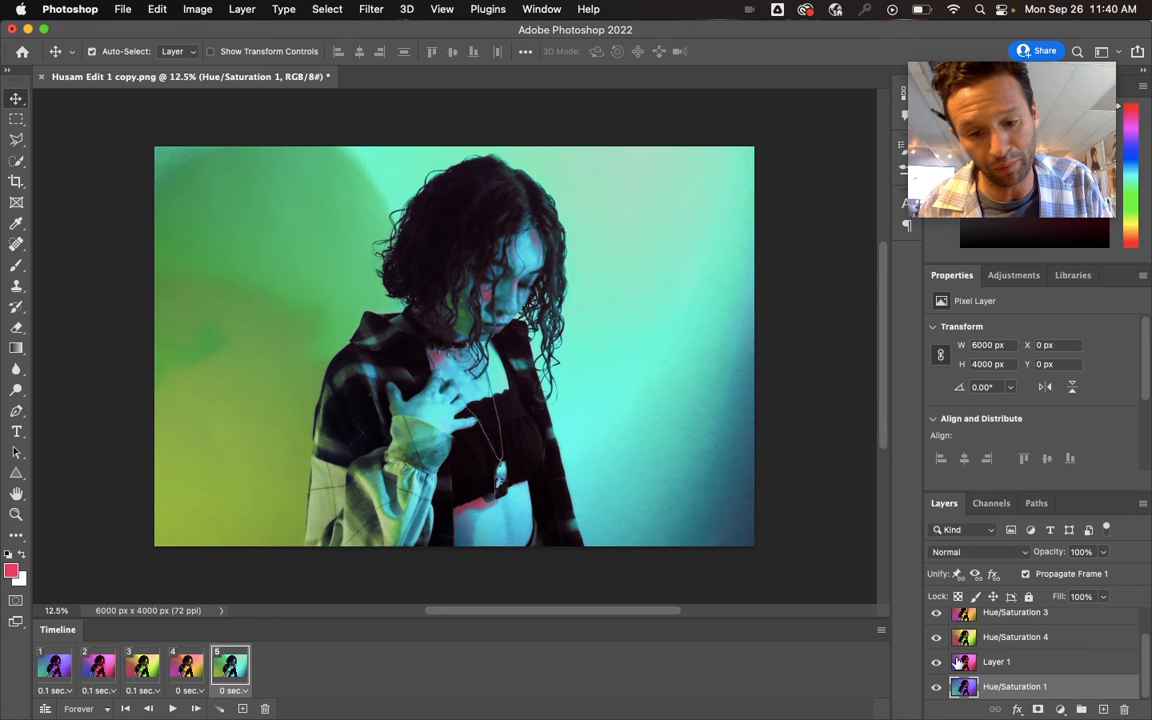
- Tween frame 5 with the previous frame by adding 5 frames for all layers, then check the in-between frames
left_click(220, 710)
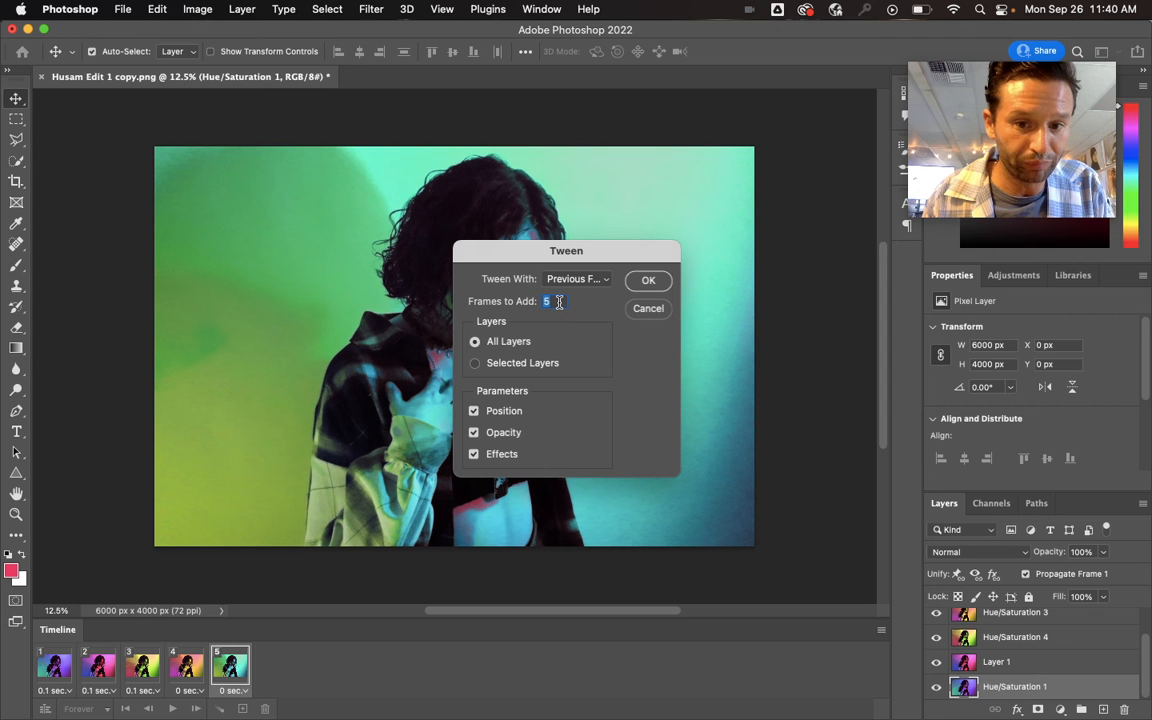
left_click(660, 284)
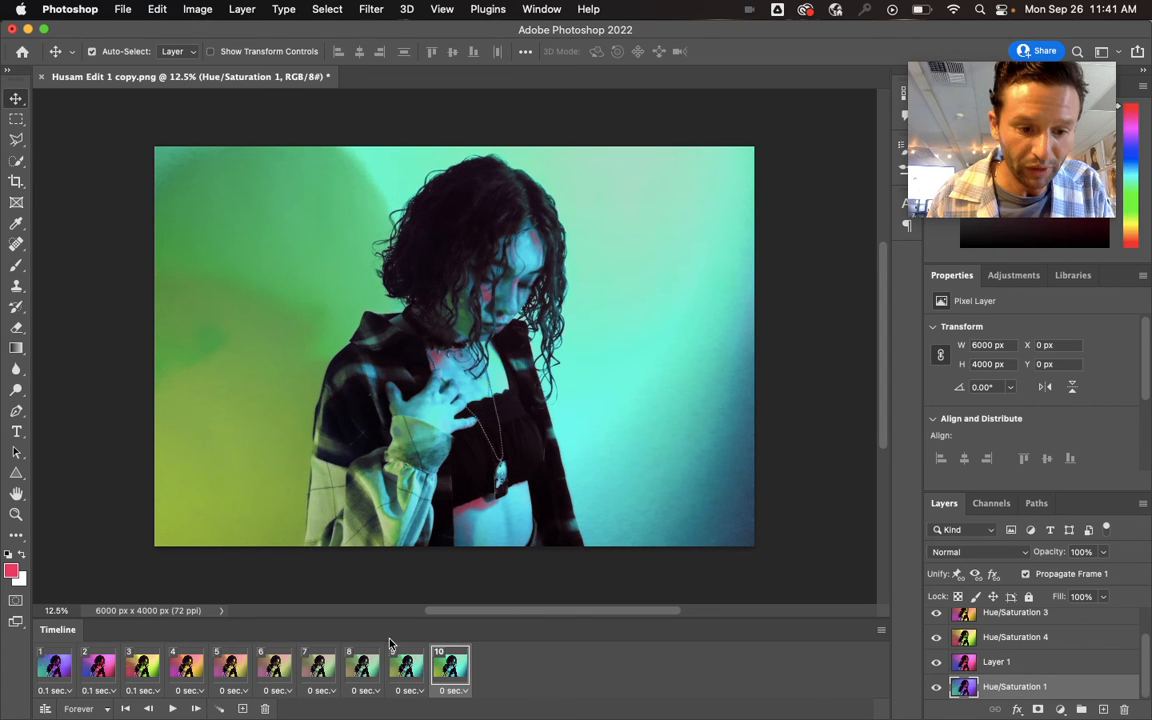
left_click(186, 668)
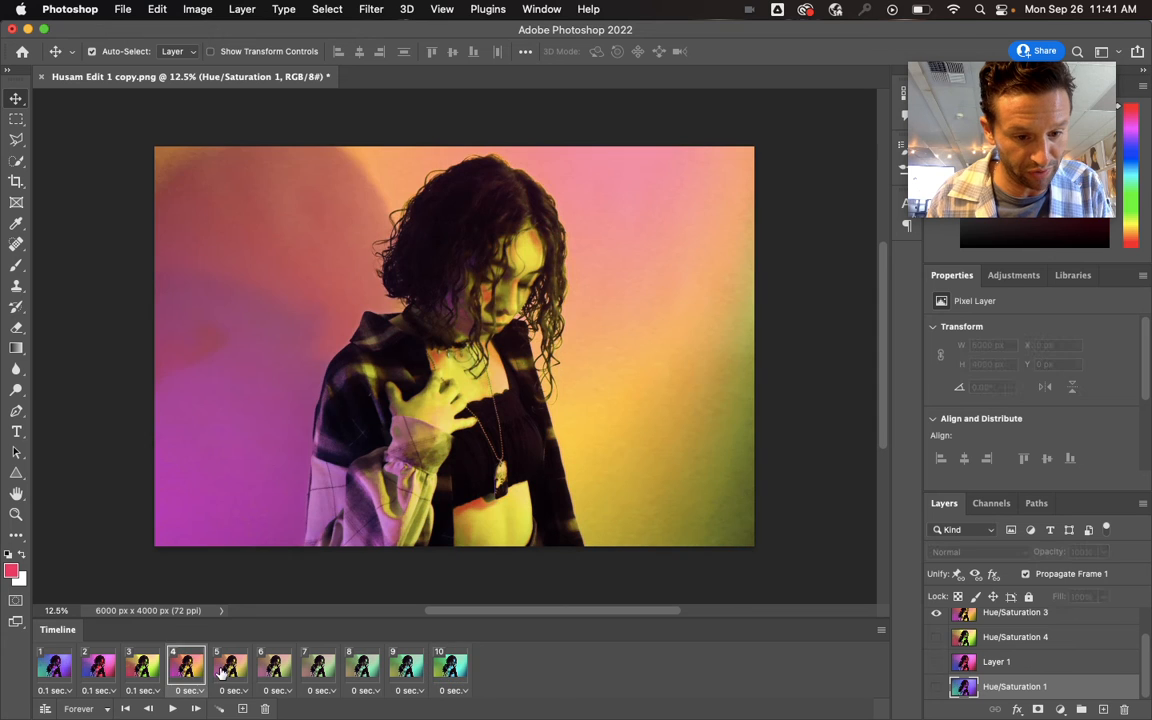
left_click(230, 668)
left_click(275, 668)
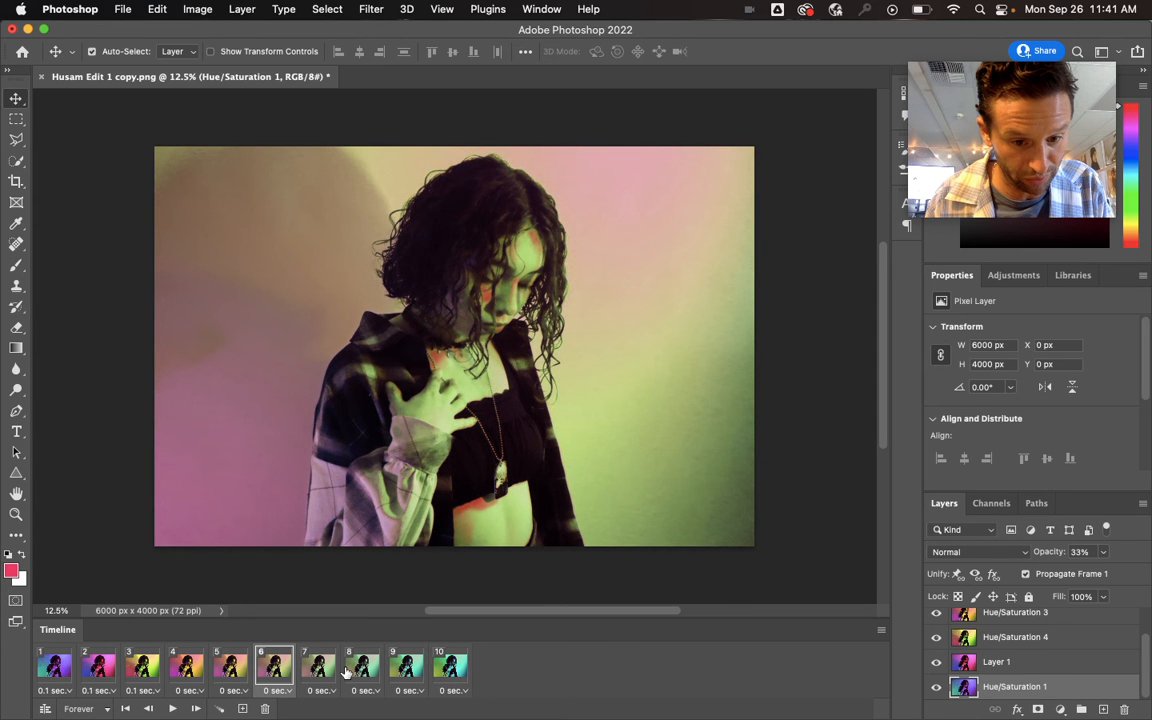
- Undo the tween and the earlier delay changes to the frames
key("super+z")
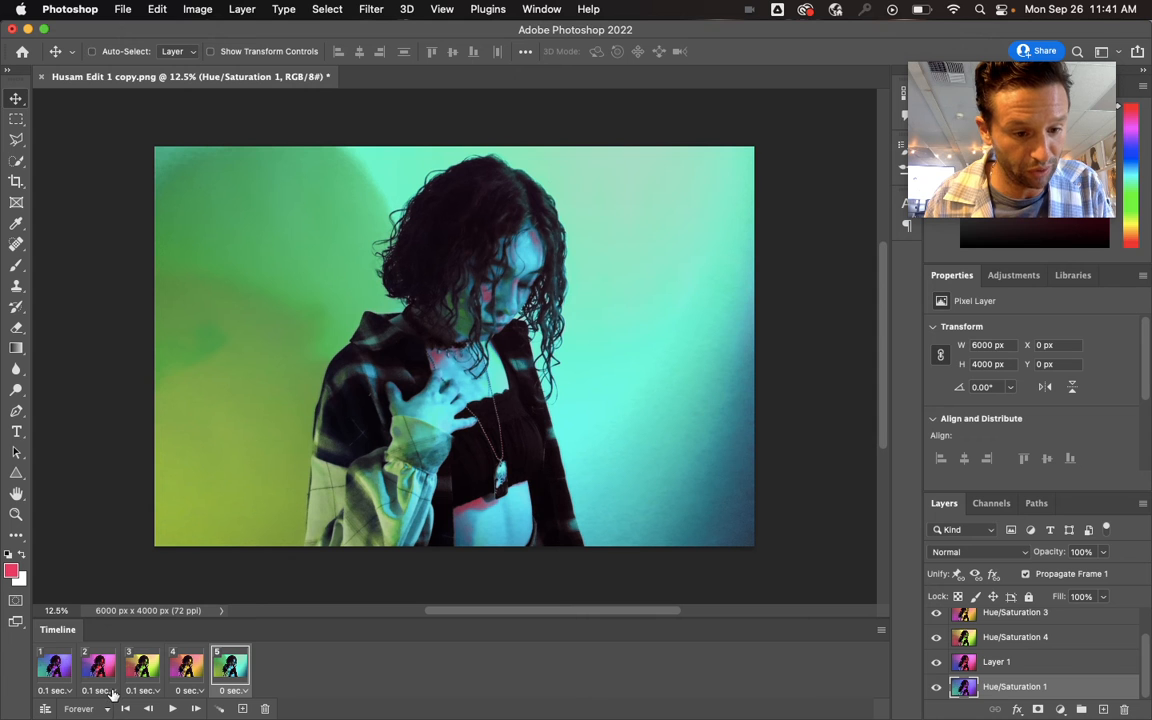
key("super+z")
key("super+z")
key("super+z")
key("super+z")
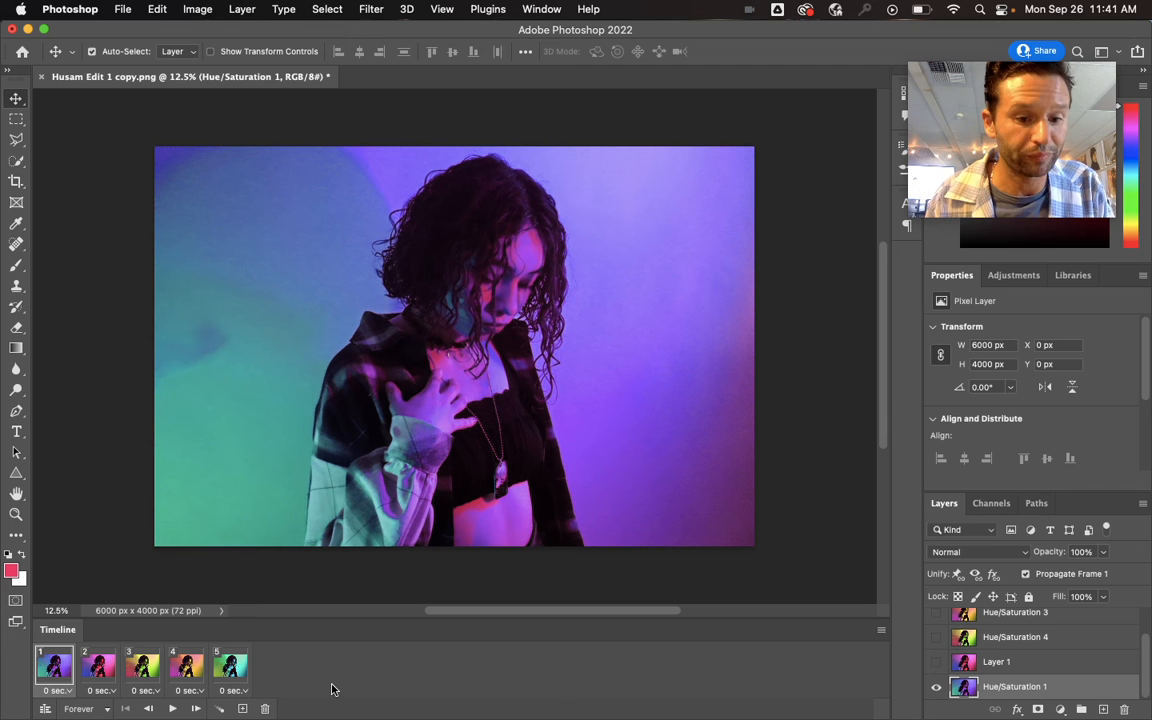
- Export the animation with Save for Web as a GIF in the Best Photos folder, named with the author's first name plus "Gif #2"
left_click(113, 6)
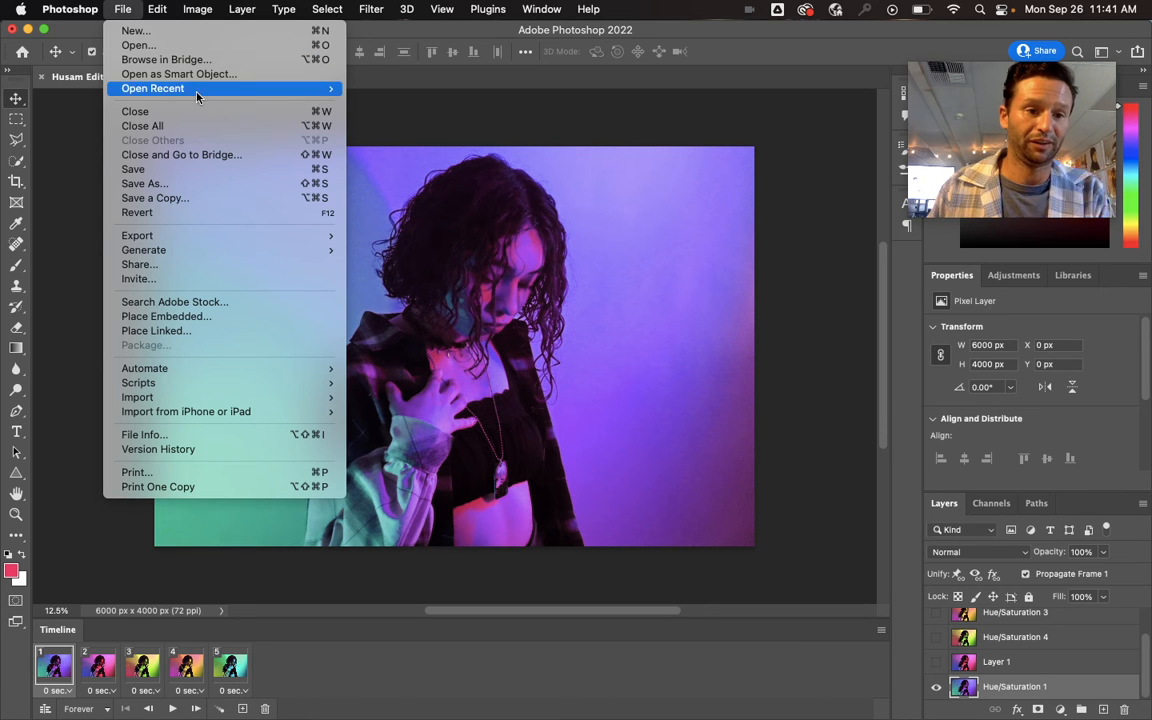
mouse_move(194, 240)
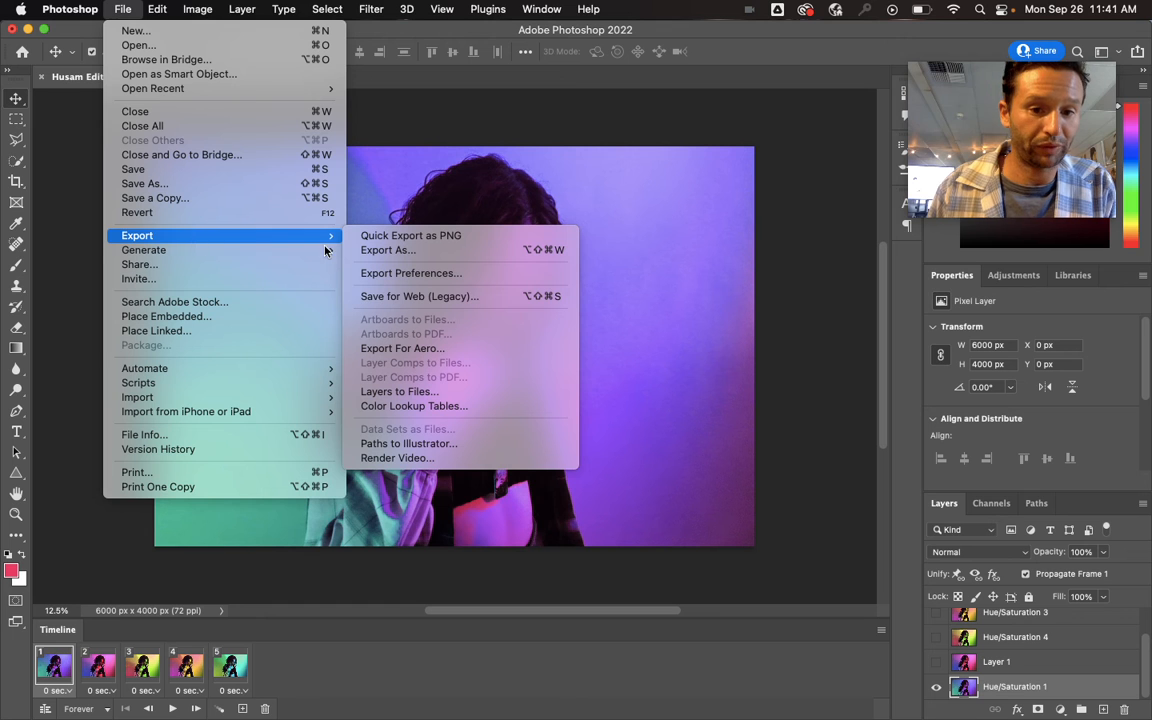
left_click(463, 298)
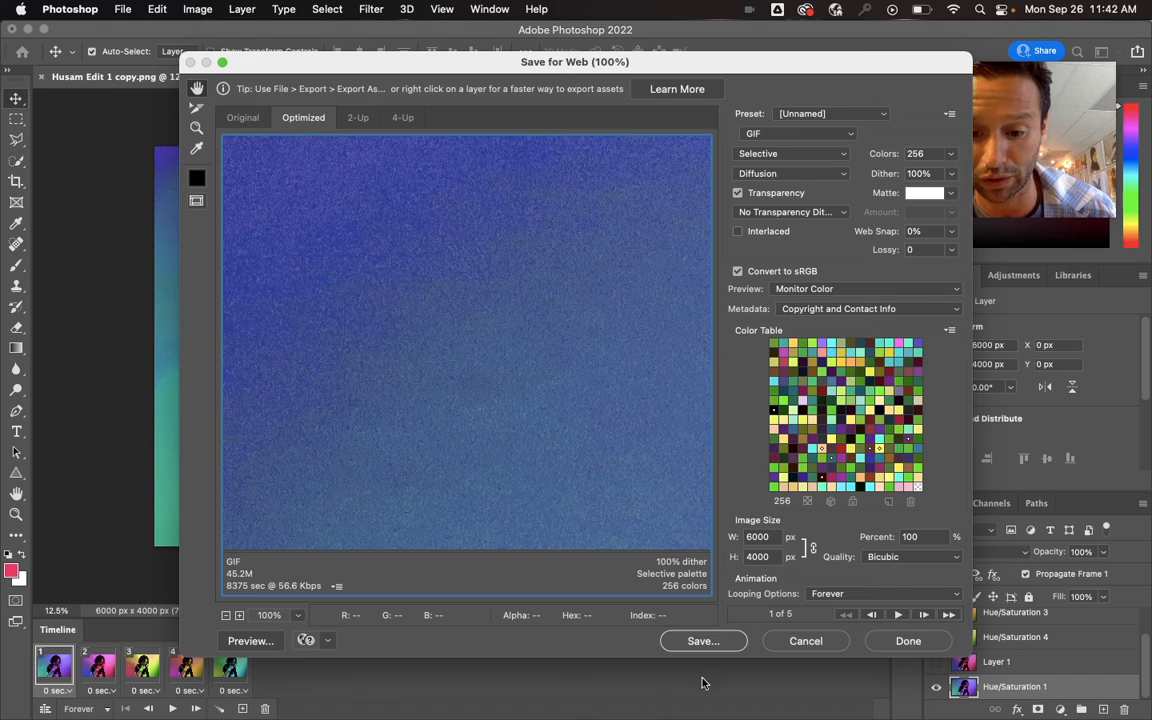
left_click(710, 642)
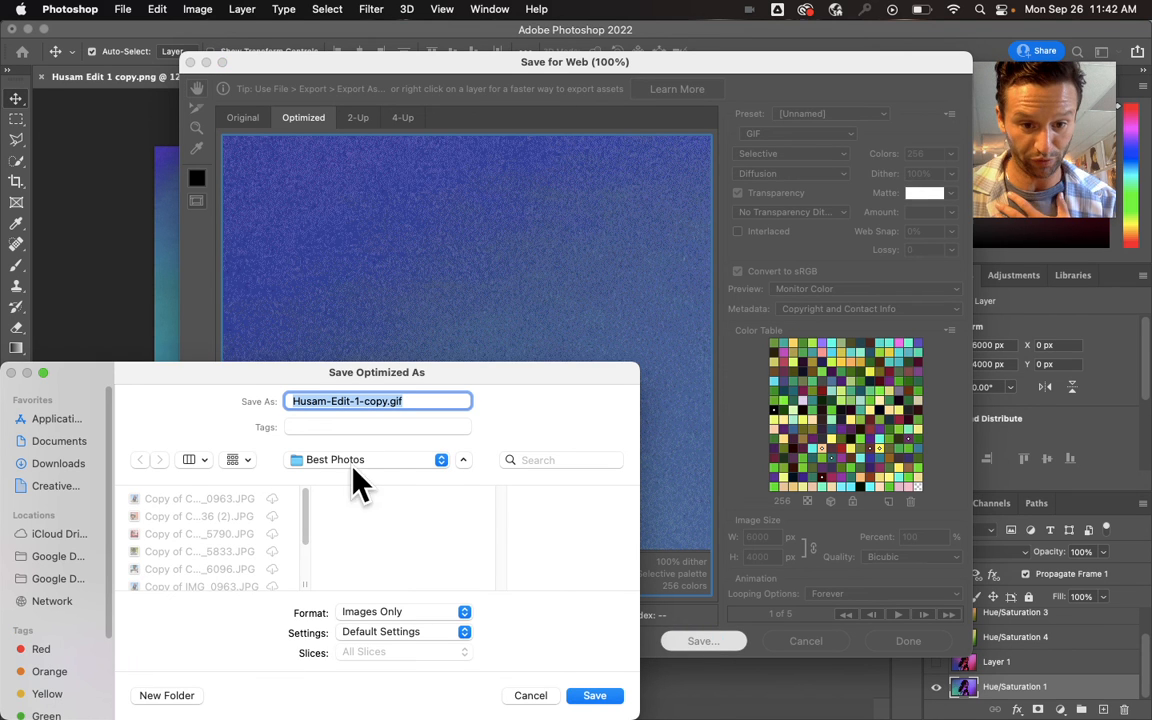
left_click_drag(388, 401, 329, 408)
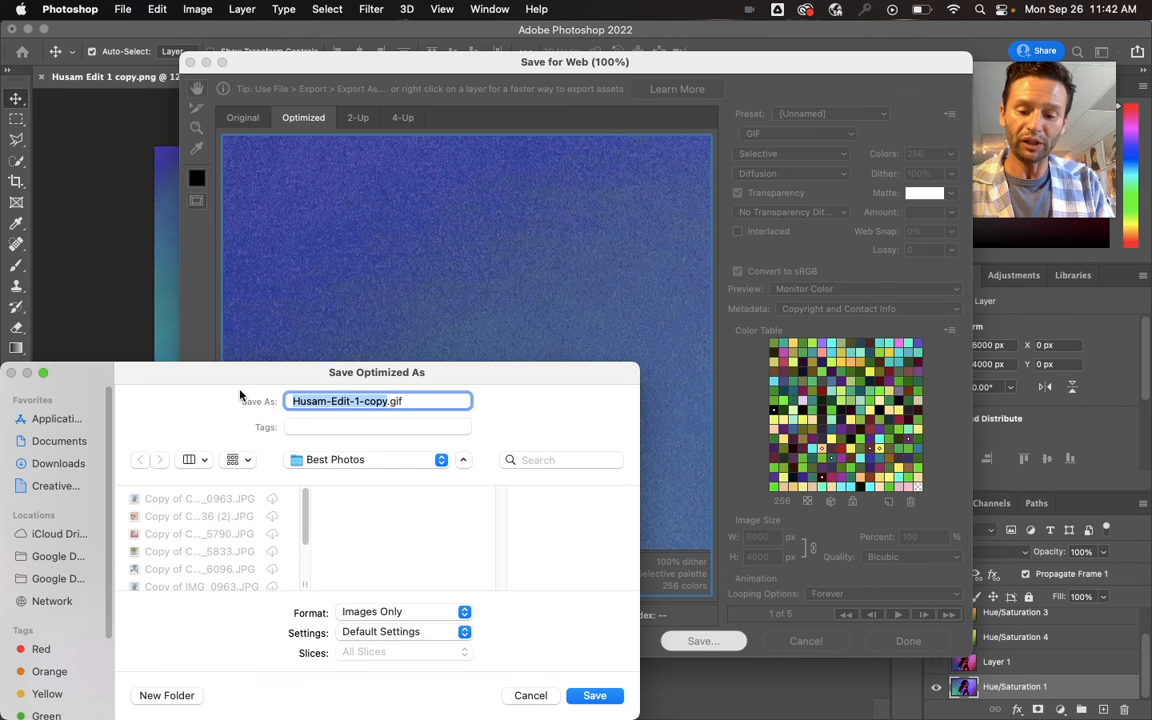
type("Zak Gif #2")
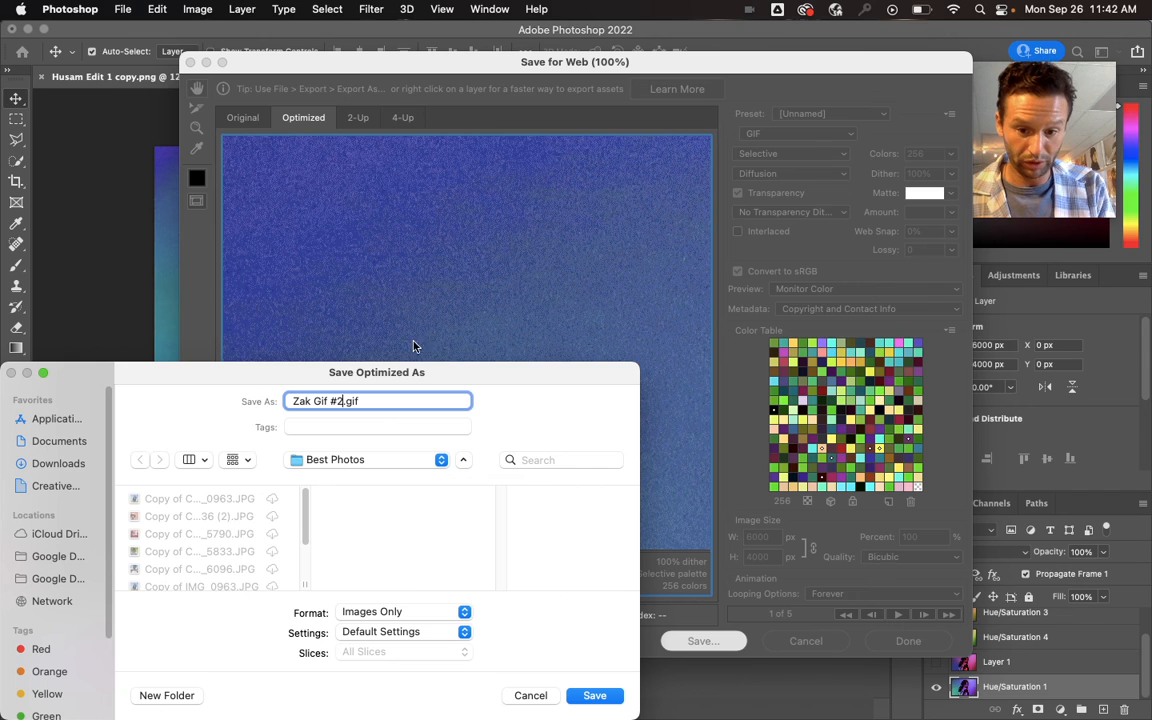
left_click(605, 699)
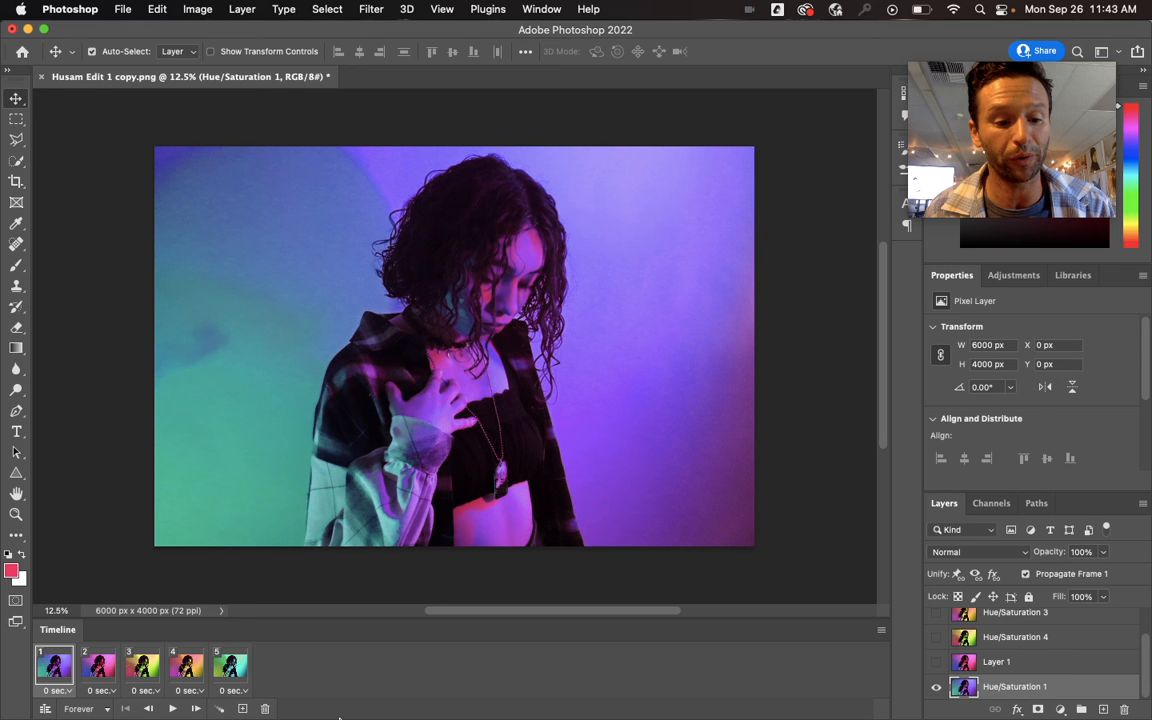
- Dismiss the Google Drive trash notice and switch to Finder to locate the new GIF in the Best Photos folder
mouse_move(291, 717)
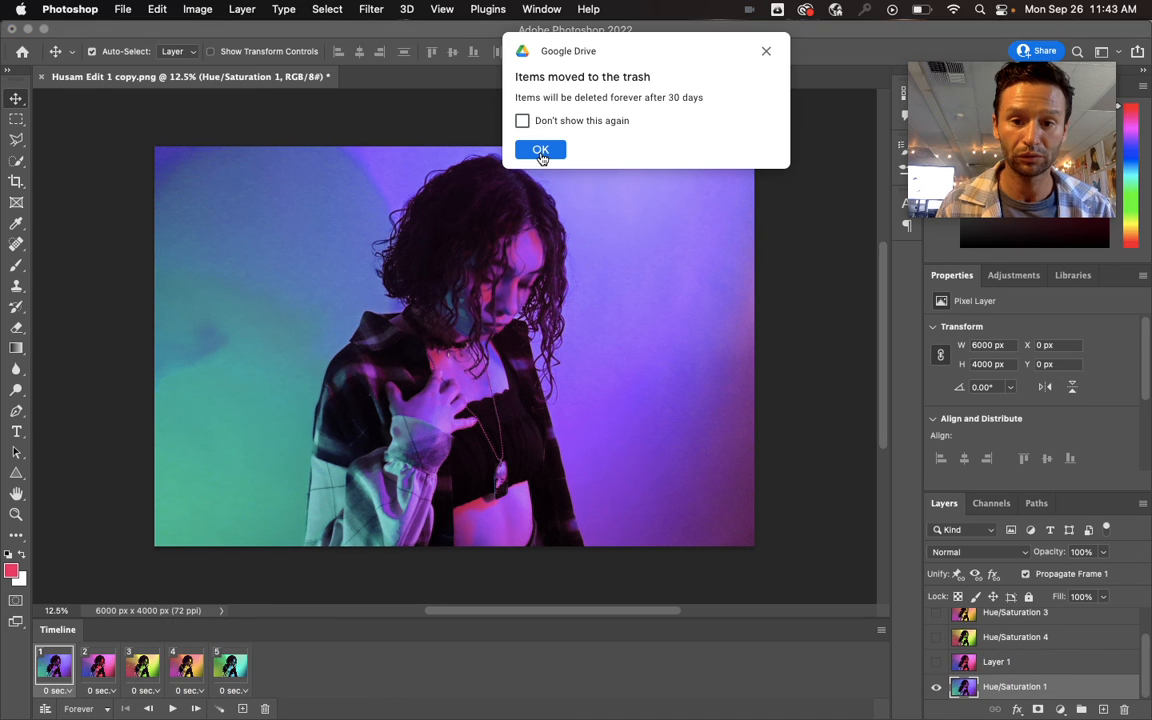
left_click(540, 150)
mouse_move(260, 717)
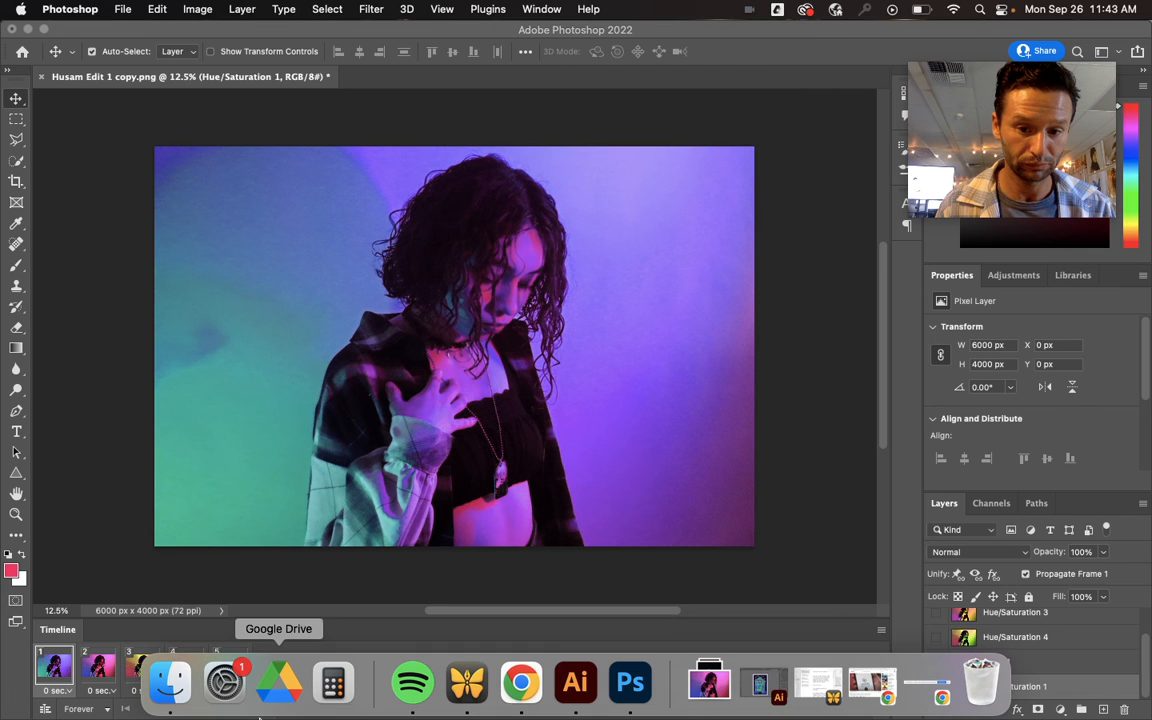
left_click(170, 683)
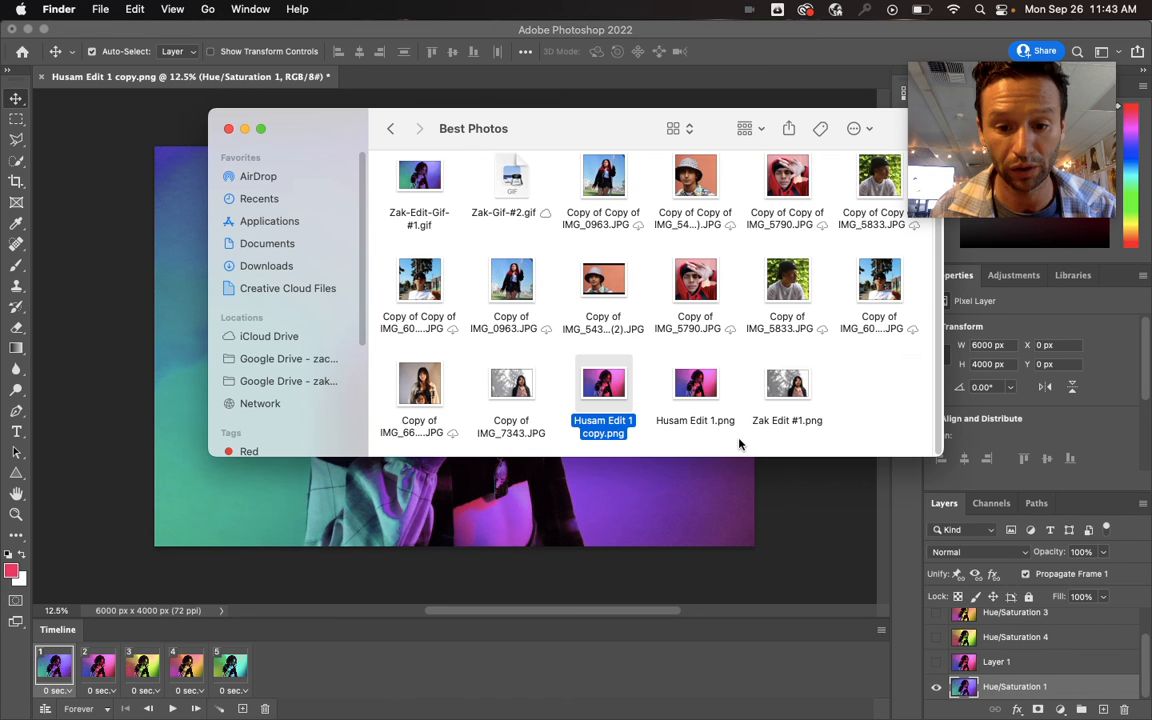
left_click(895, 381)
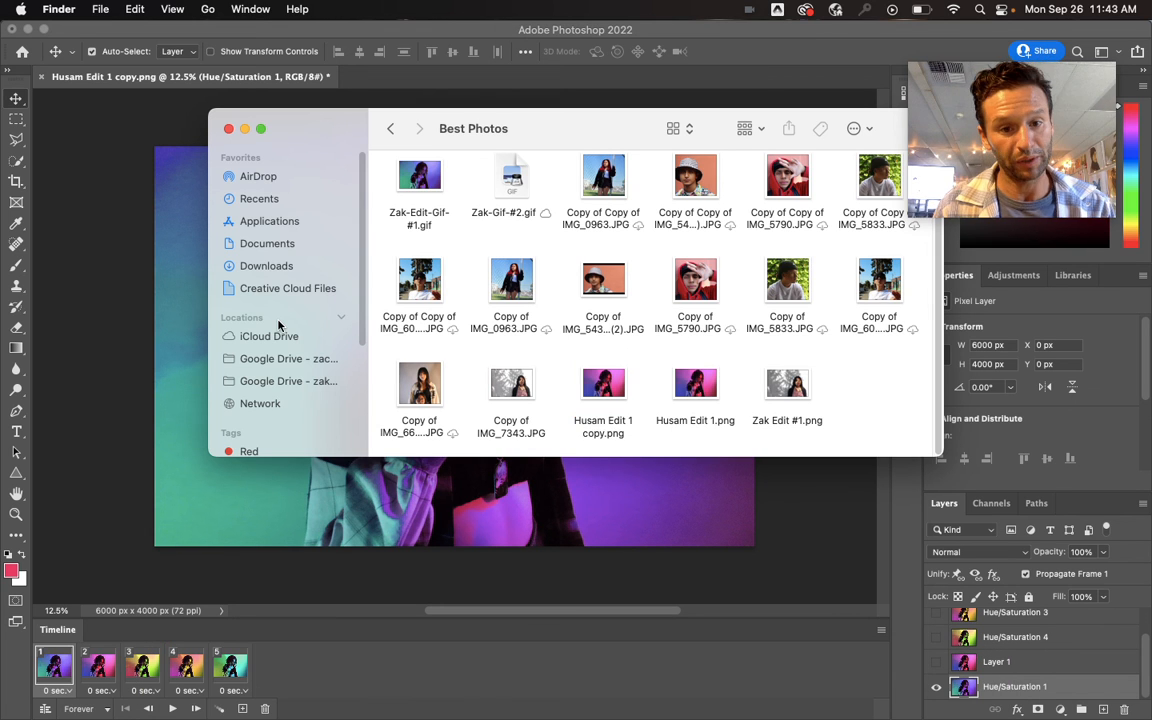
scroll(600, 270, "up", 1)
scroll(660, 293, "up", 2)
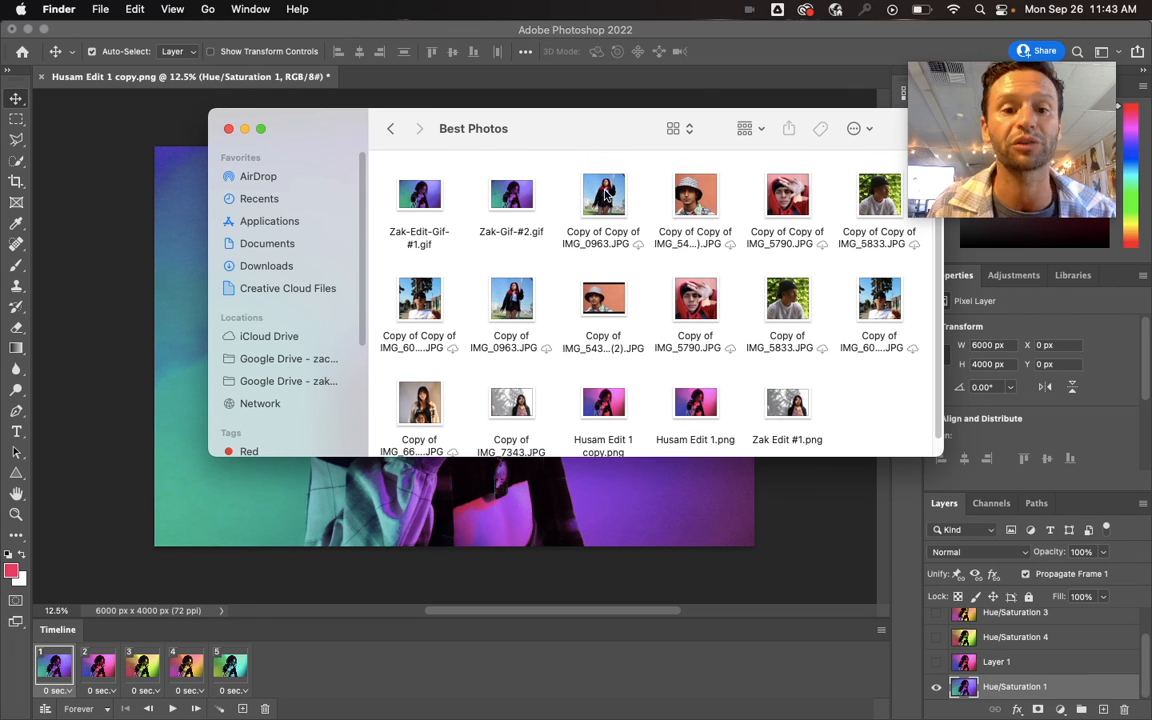
- Open the exported "#2" GIF in Google Chrome to watch the animation play
right_click(516, 196)
mouse_move(560, 218)
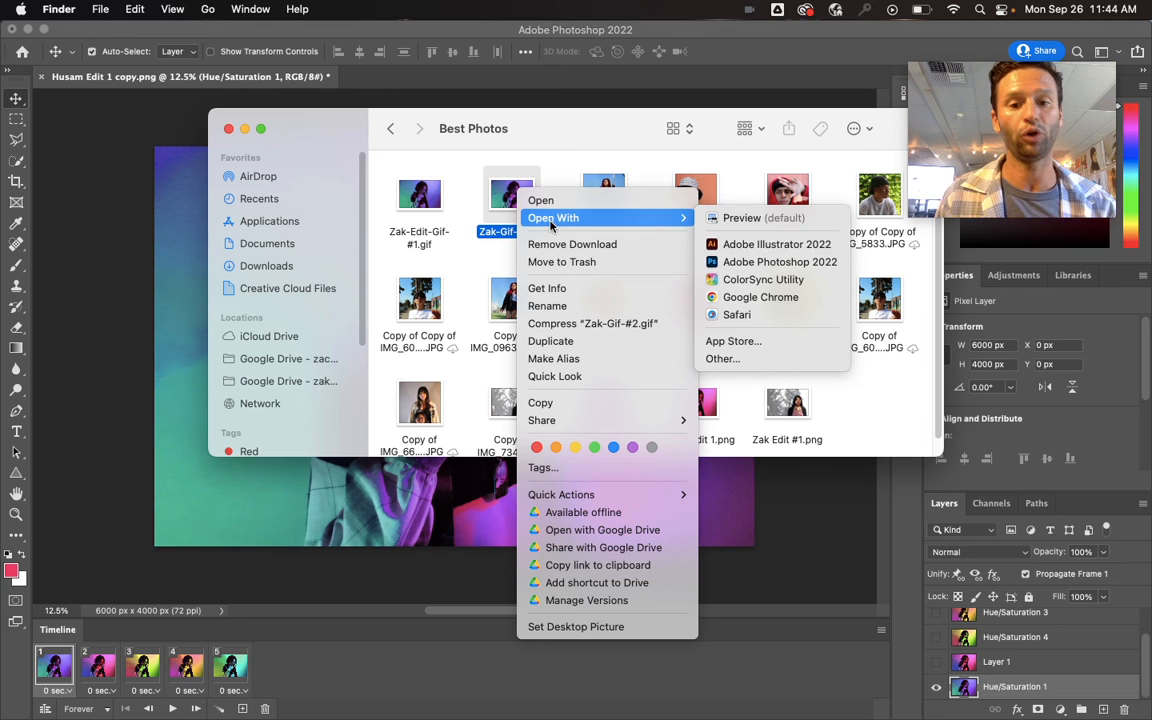
left_click(765, 297)
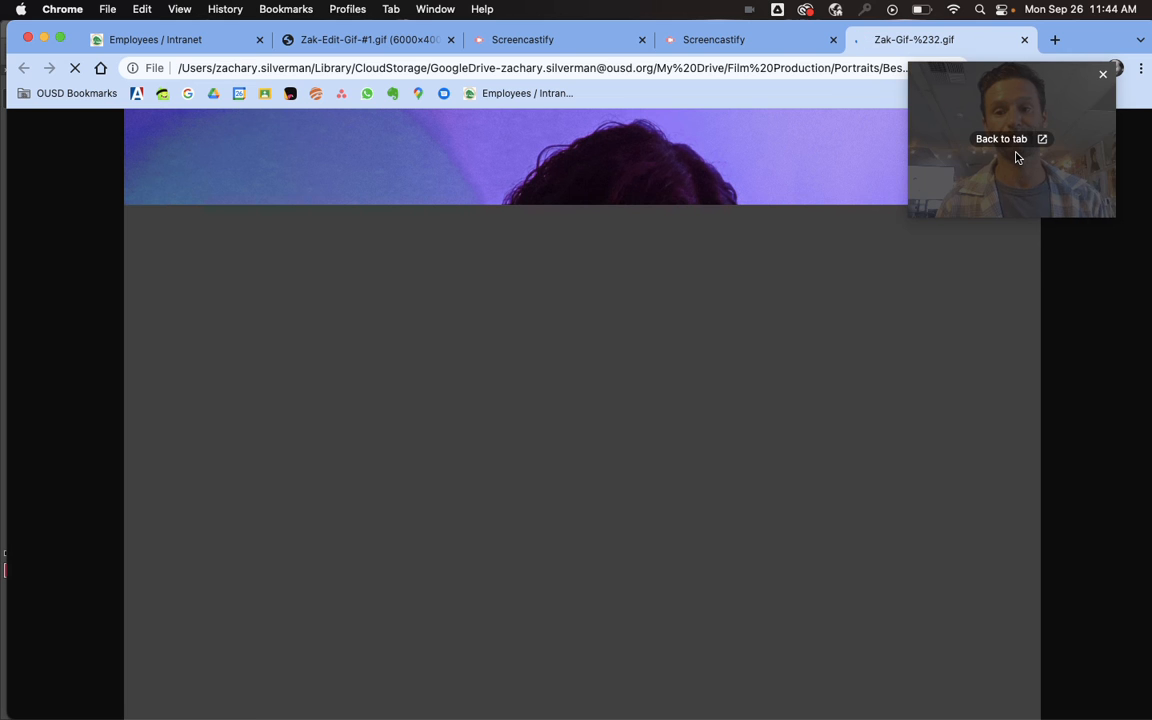
left_click_drag(1018, 152, 1021, 271)
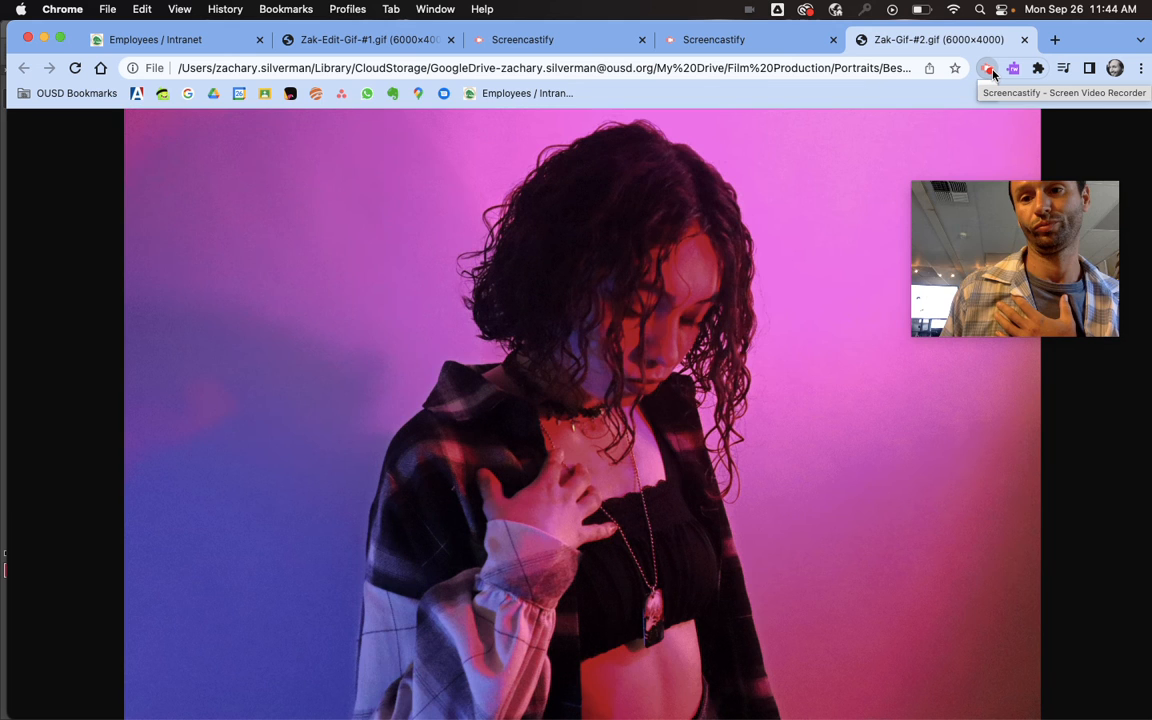
left_click(987, 70)
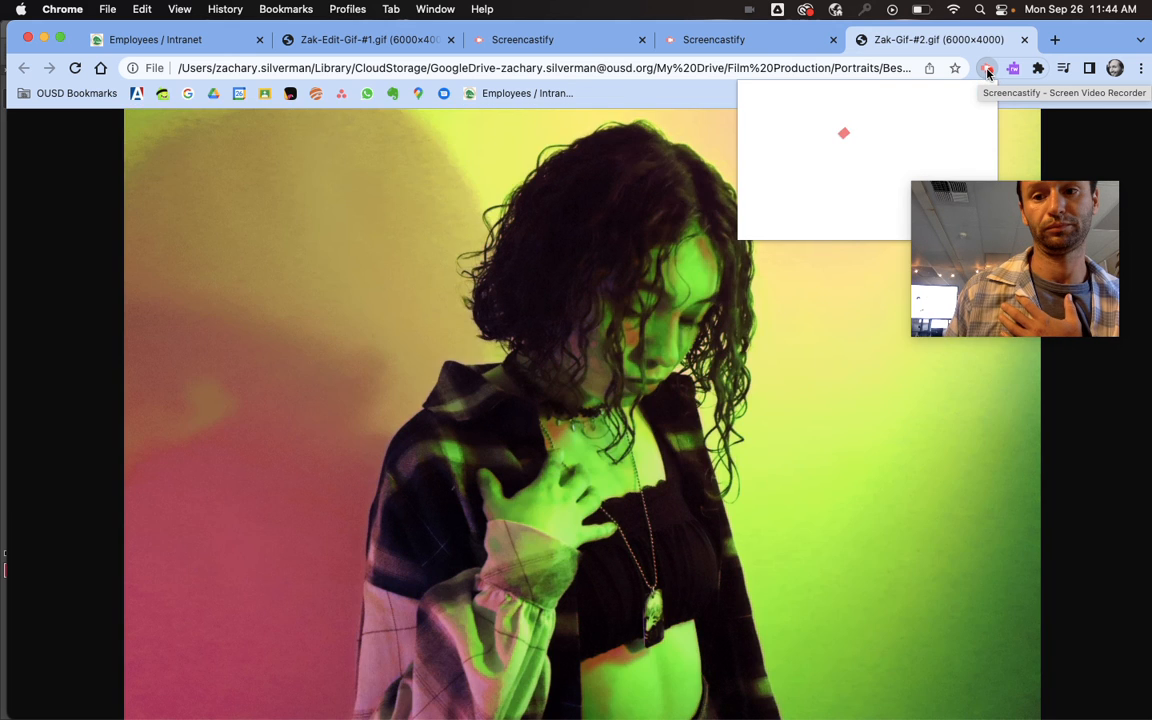